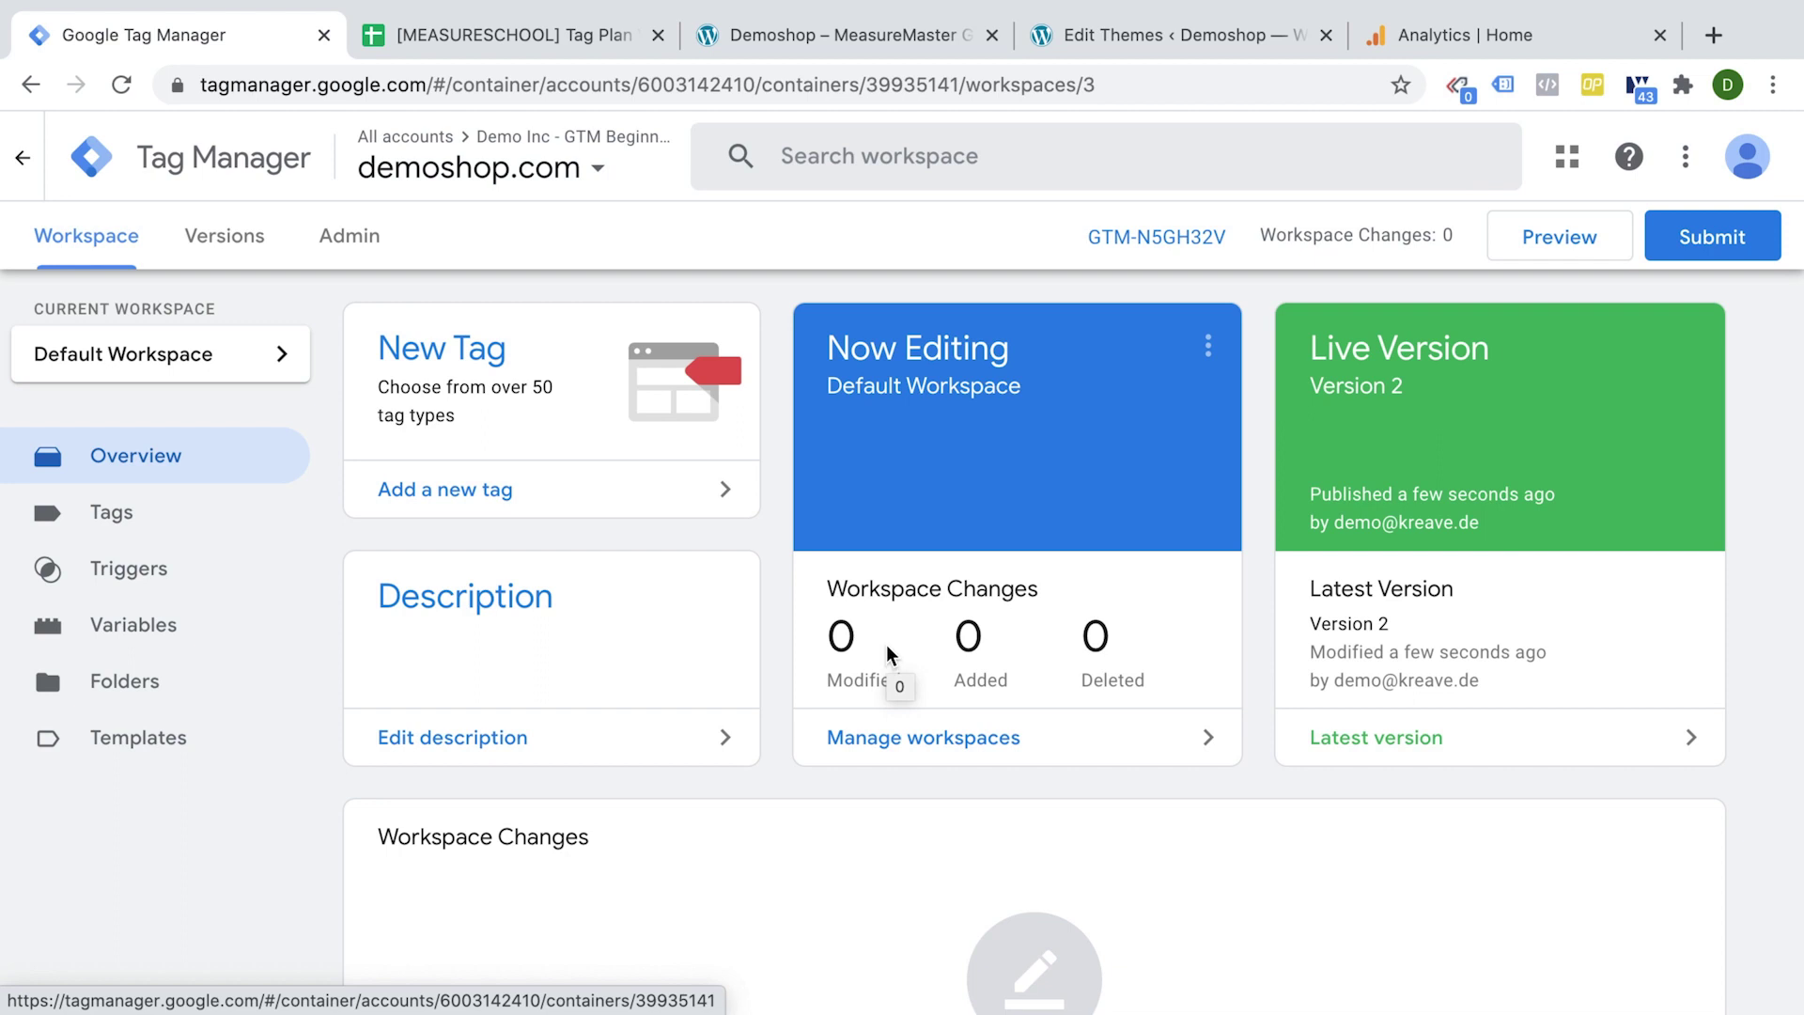
Read the Tag Plan's GA4 row: name in E4, description in F4, measurement ID G-EQS8WK44HF in G4.
click(437, 14)
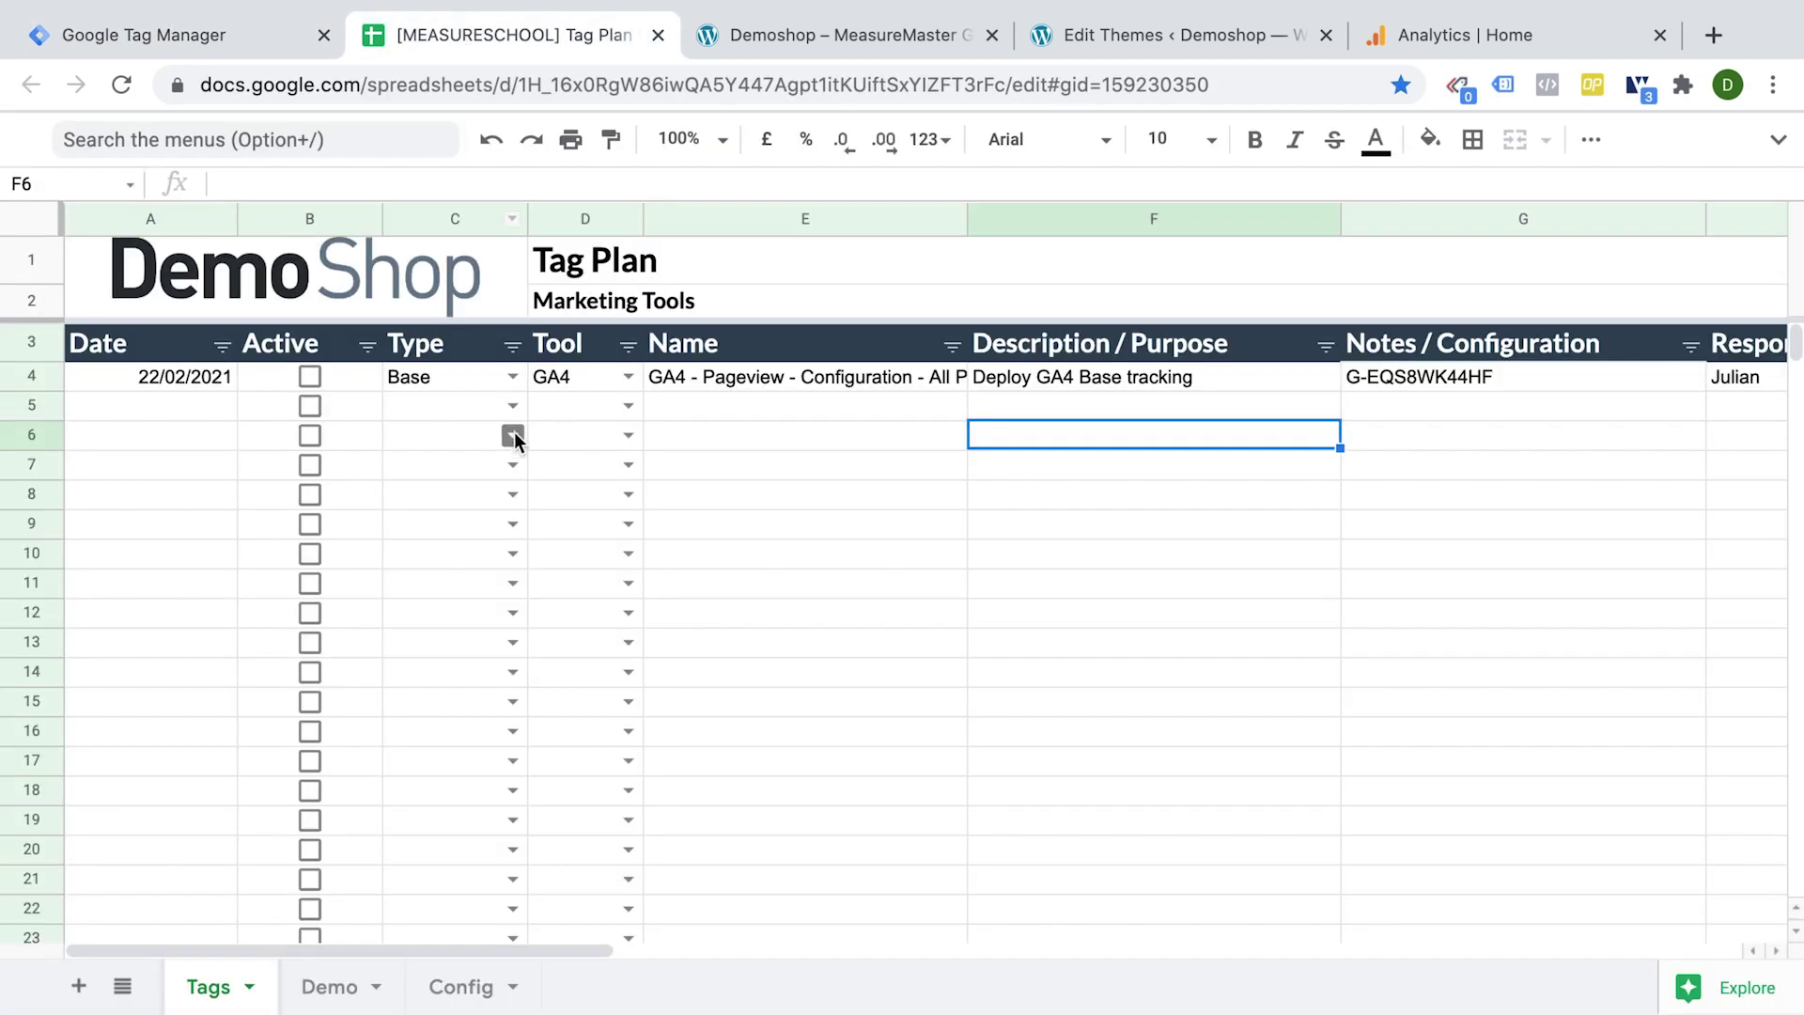
click(871, 462)
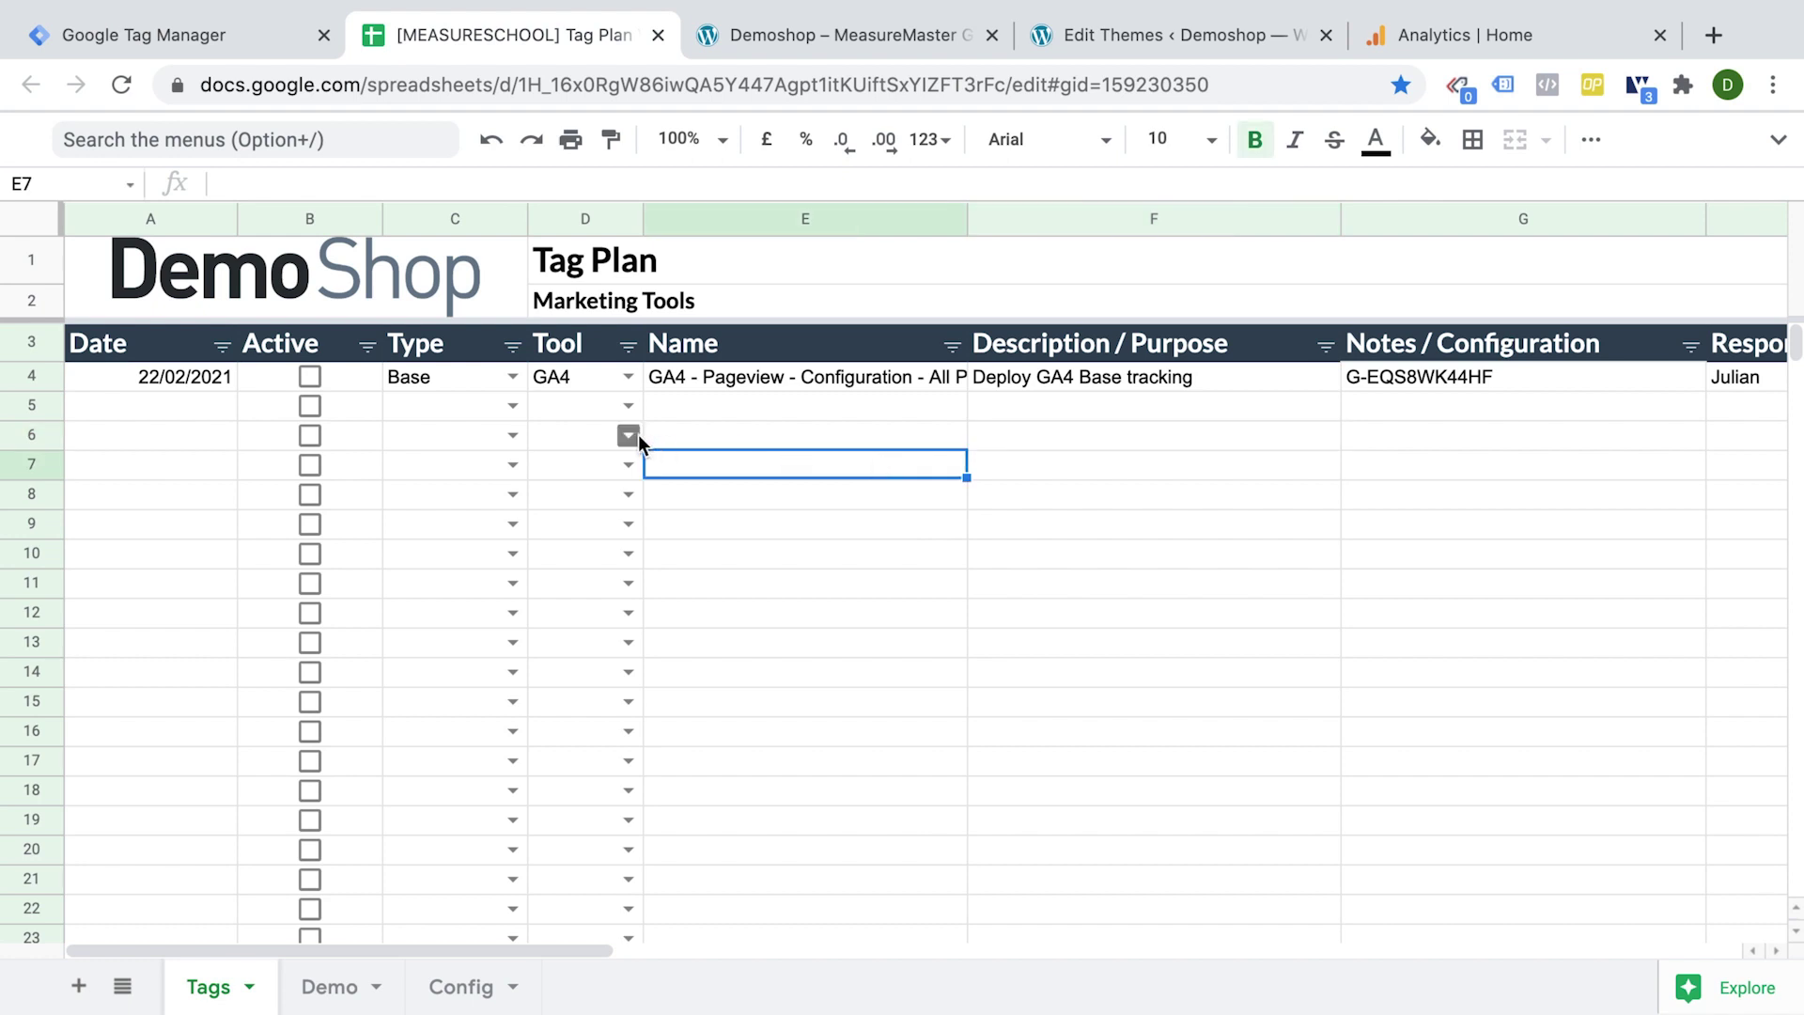
click(712, 414)
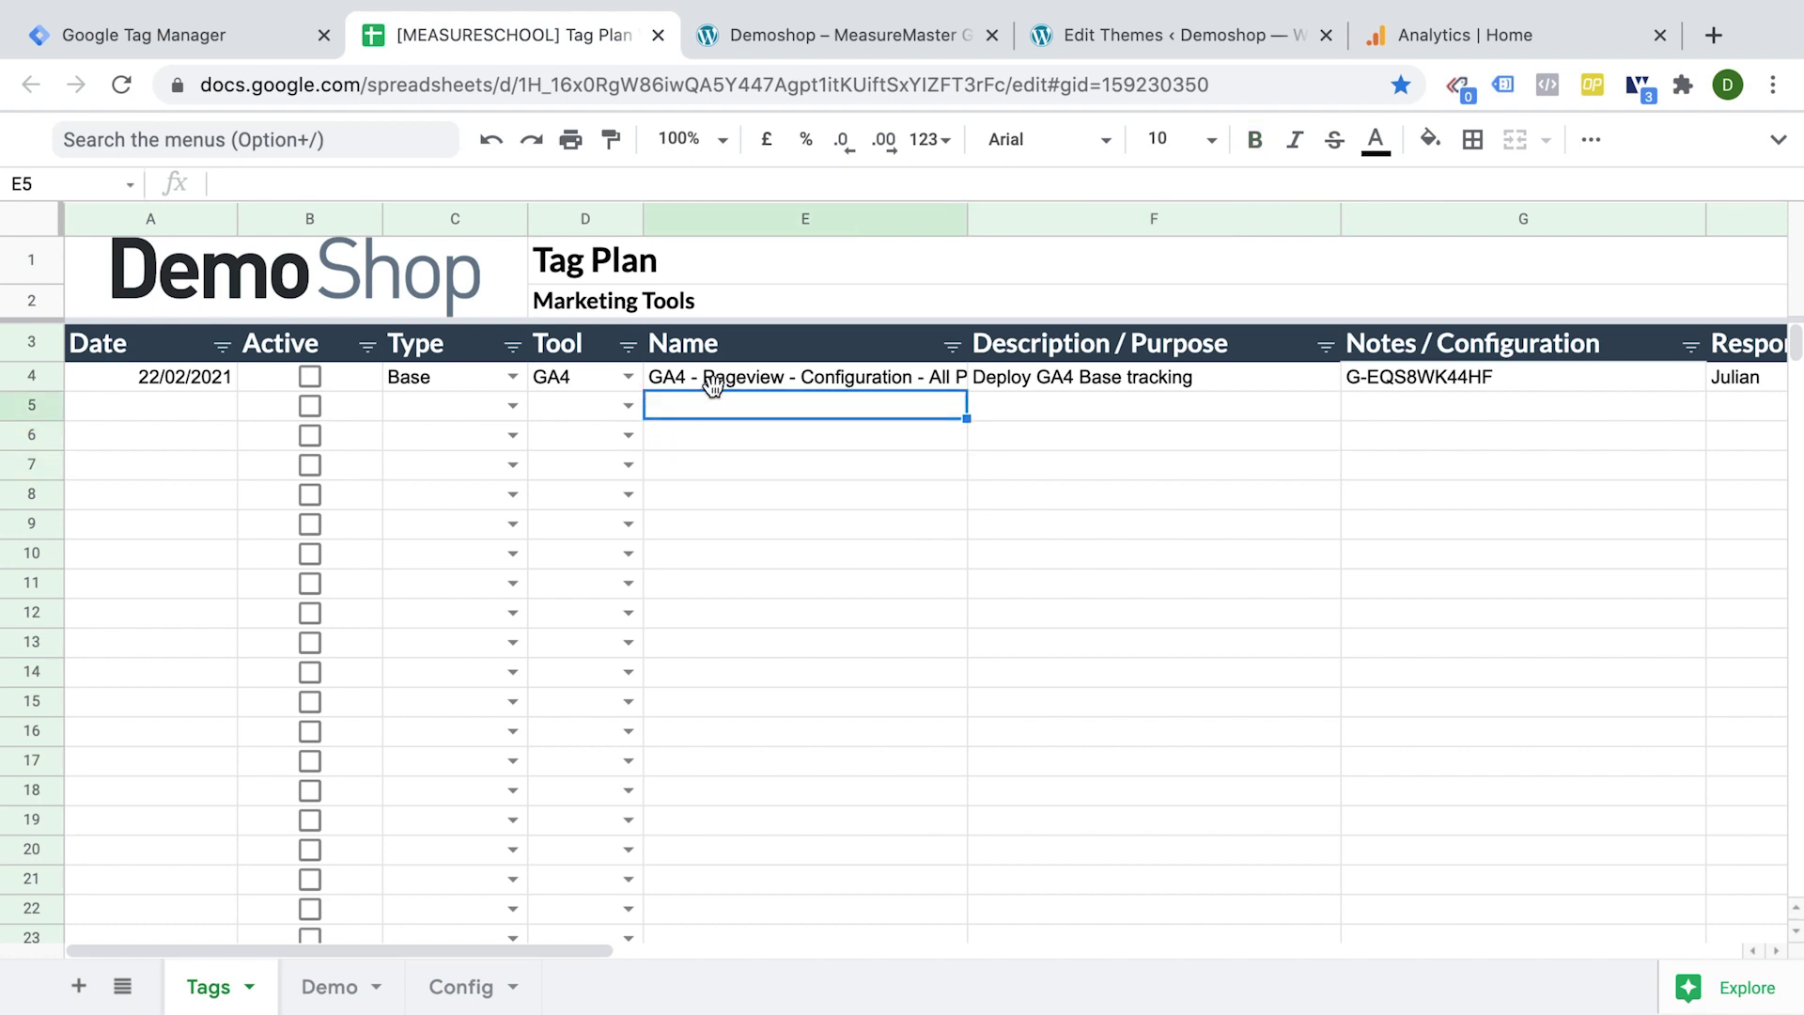
click(713, 380)
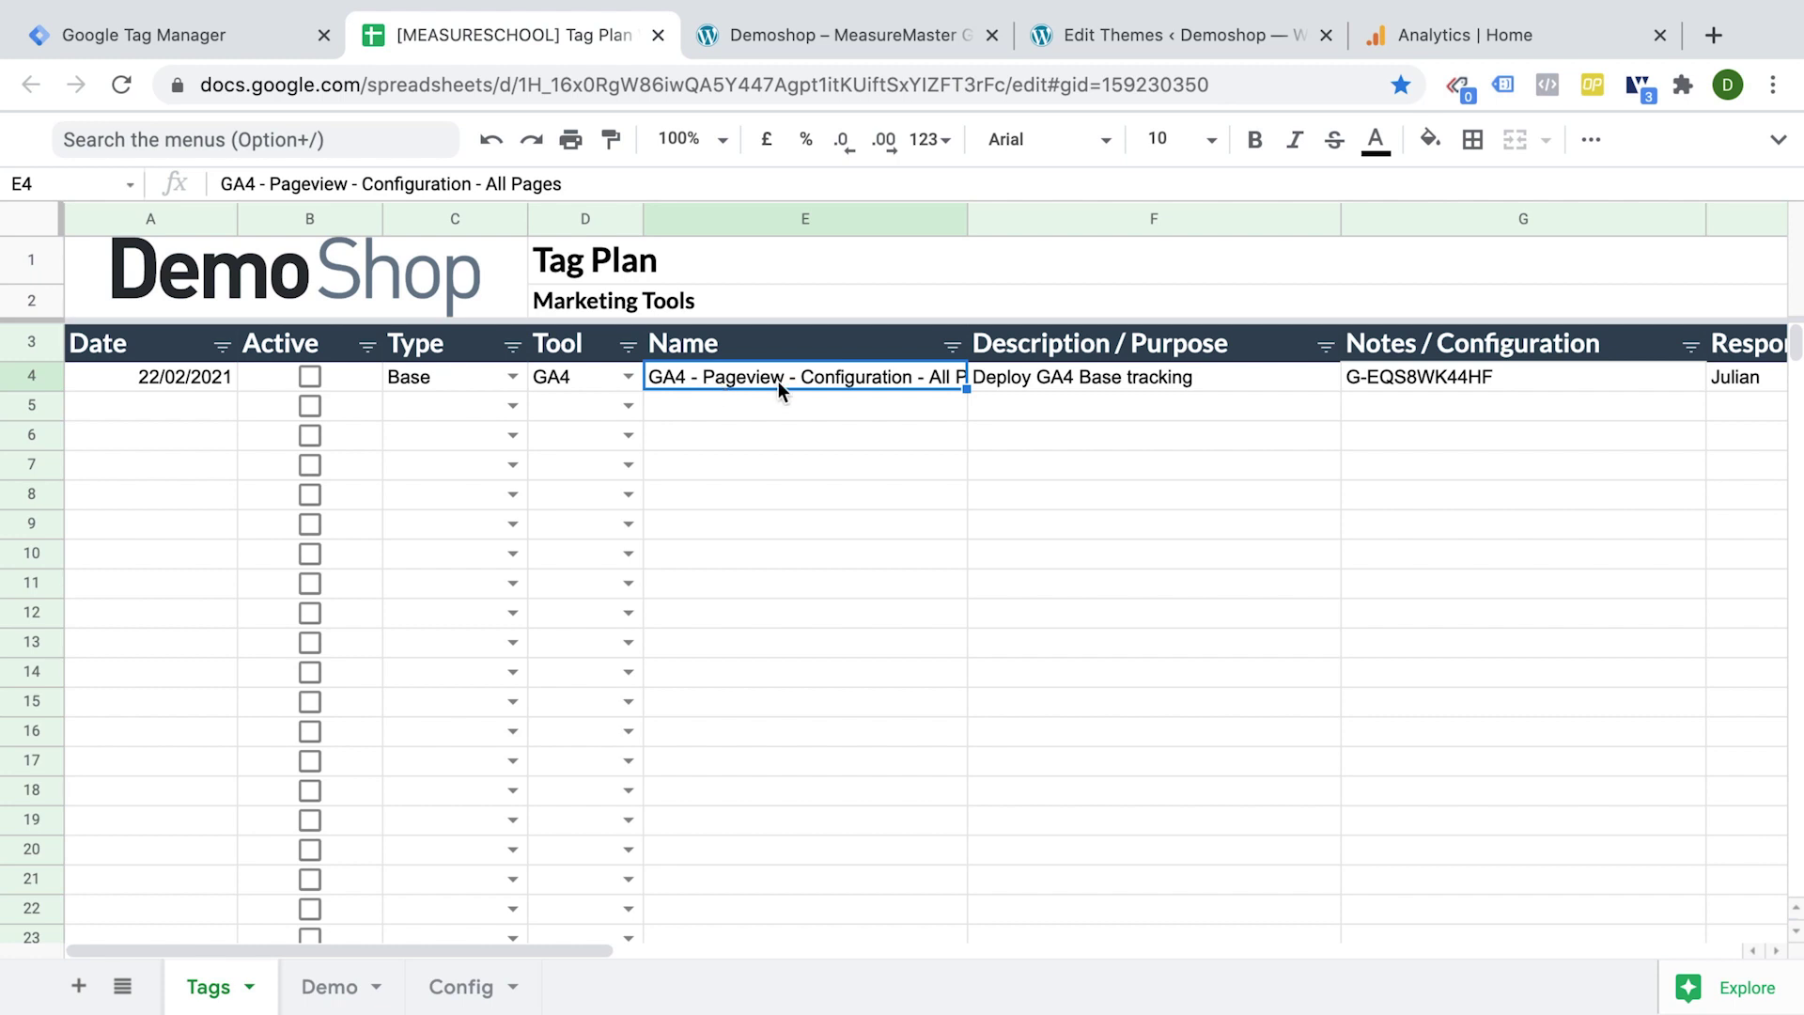
click(1034, 385)
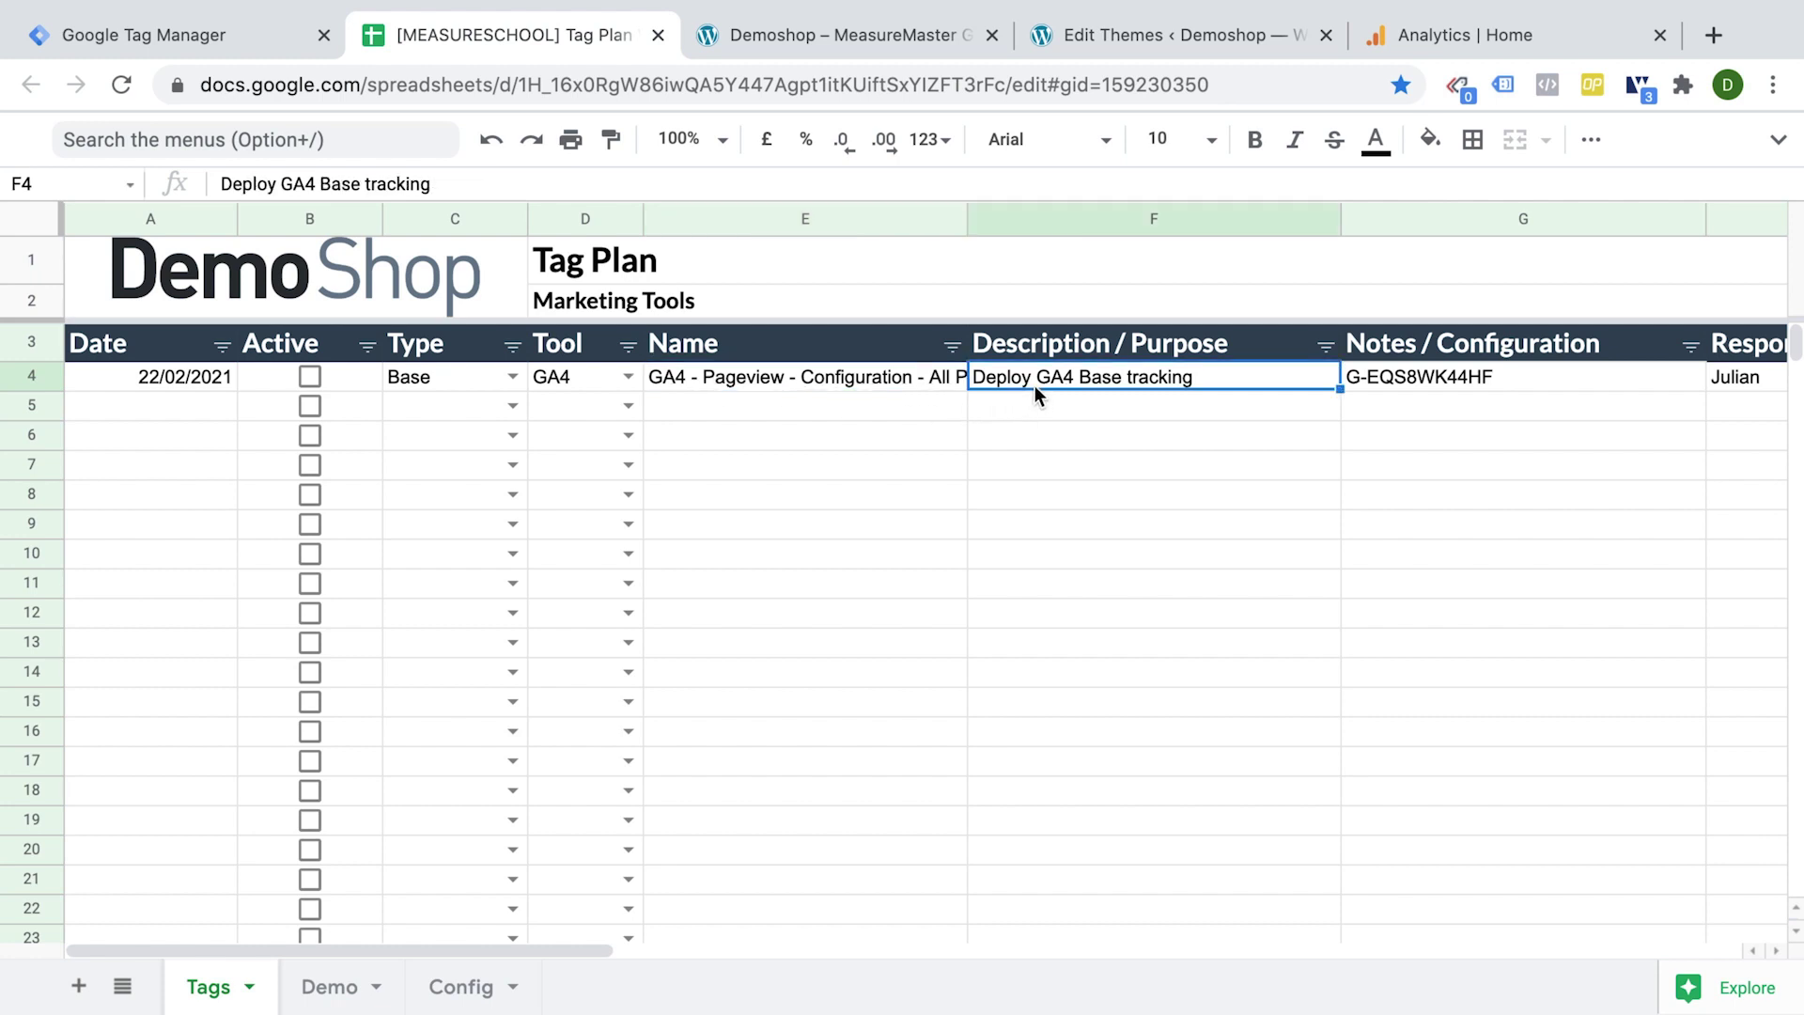
click(1421, 379)
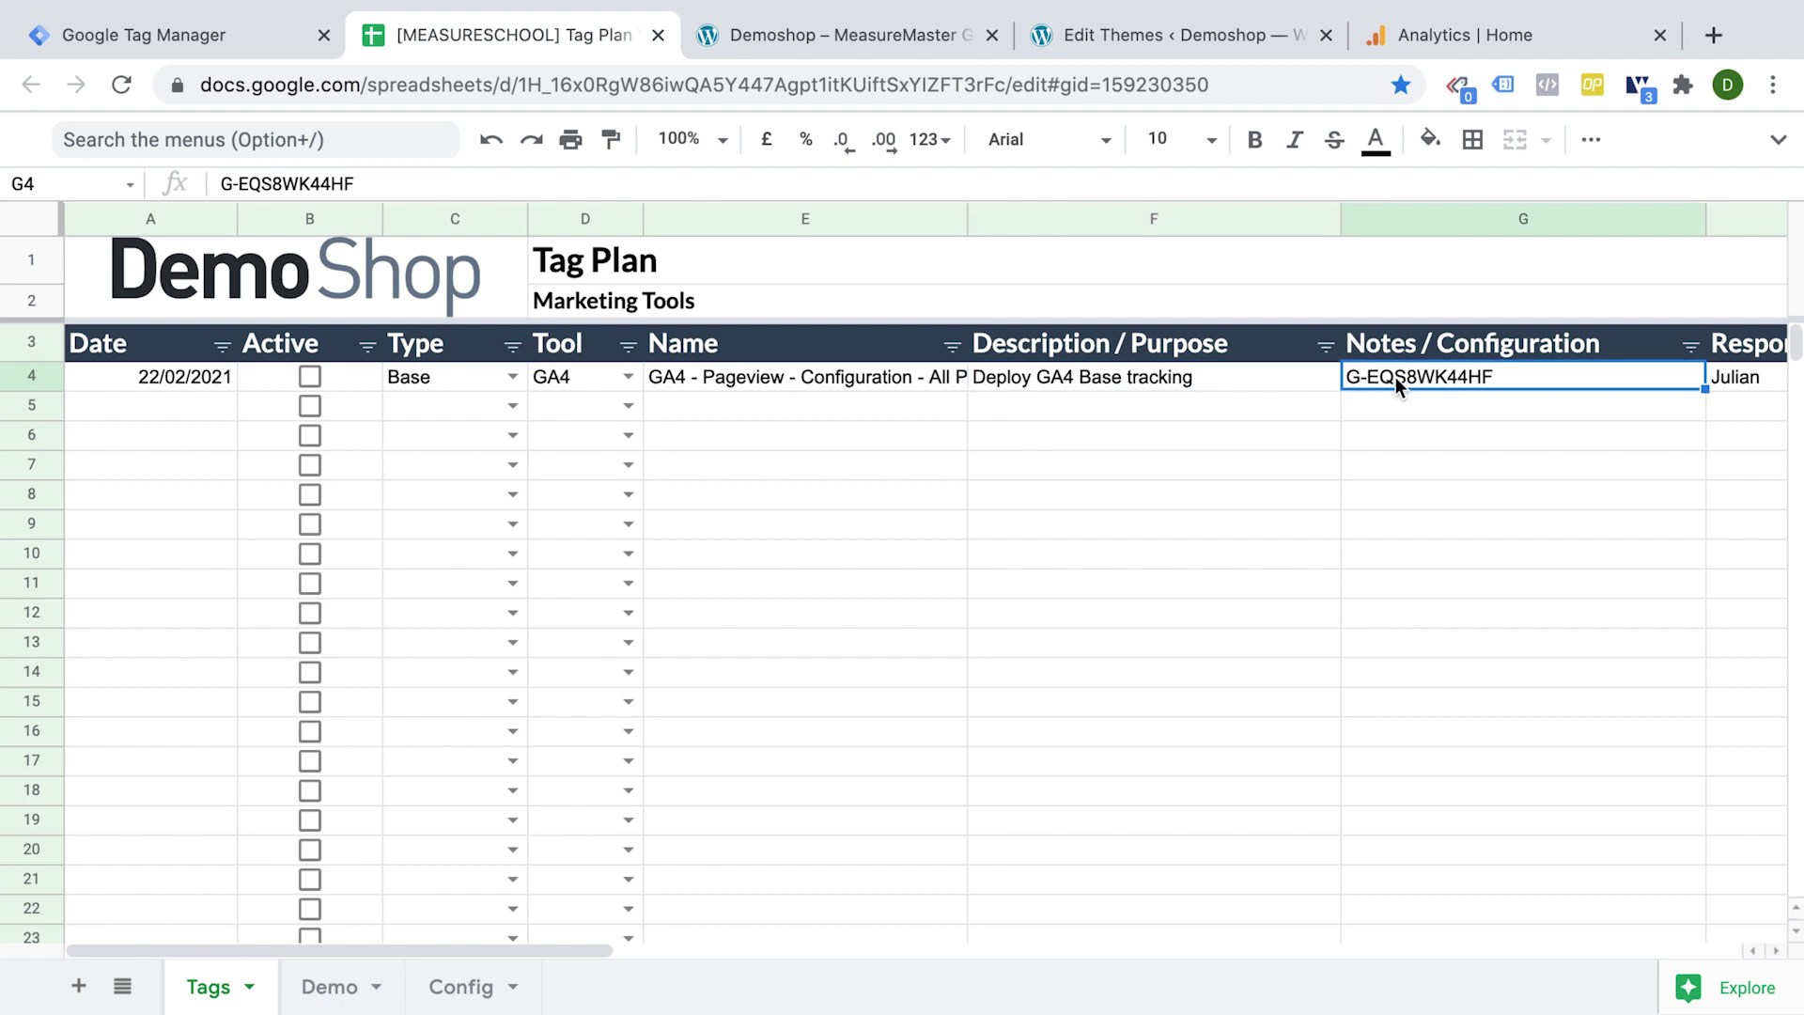
View Demoshop's page source and select the hard-coded gtag snippet on lines 11–19 and its ID.
click(846, 38)
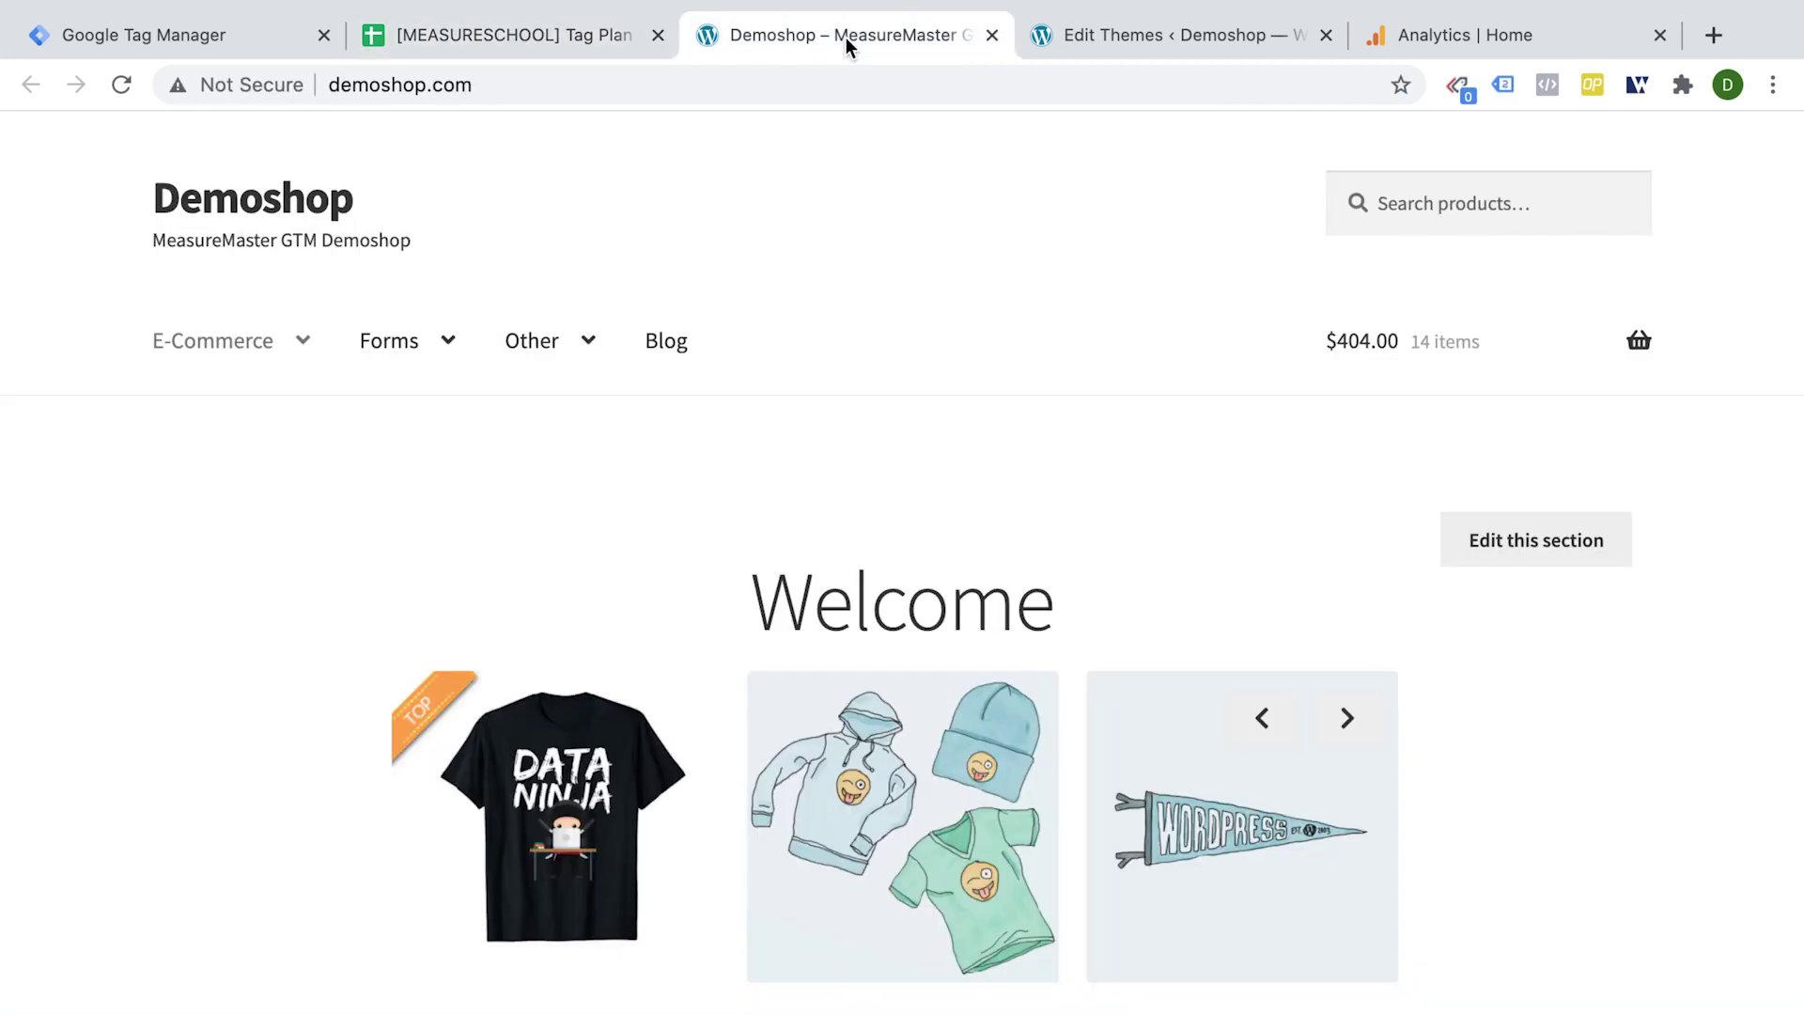
right_click(297, 453)
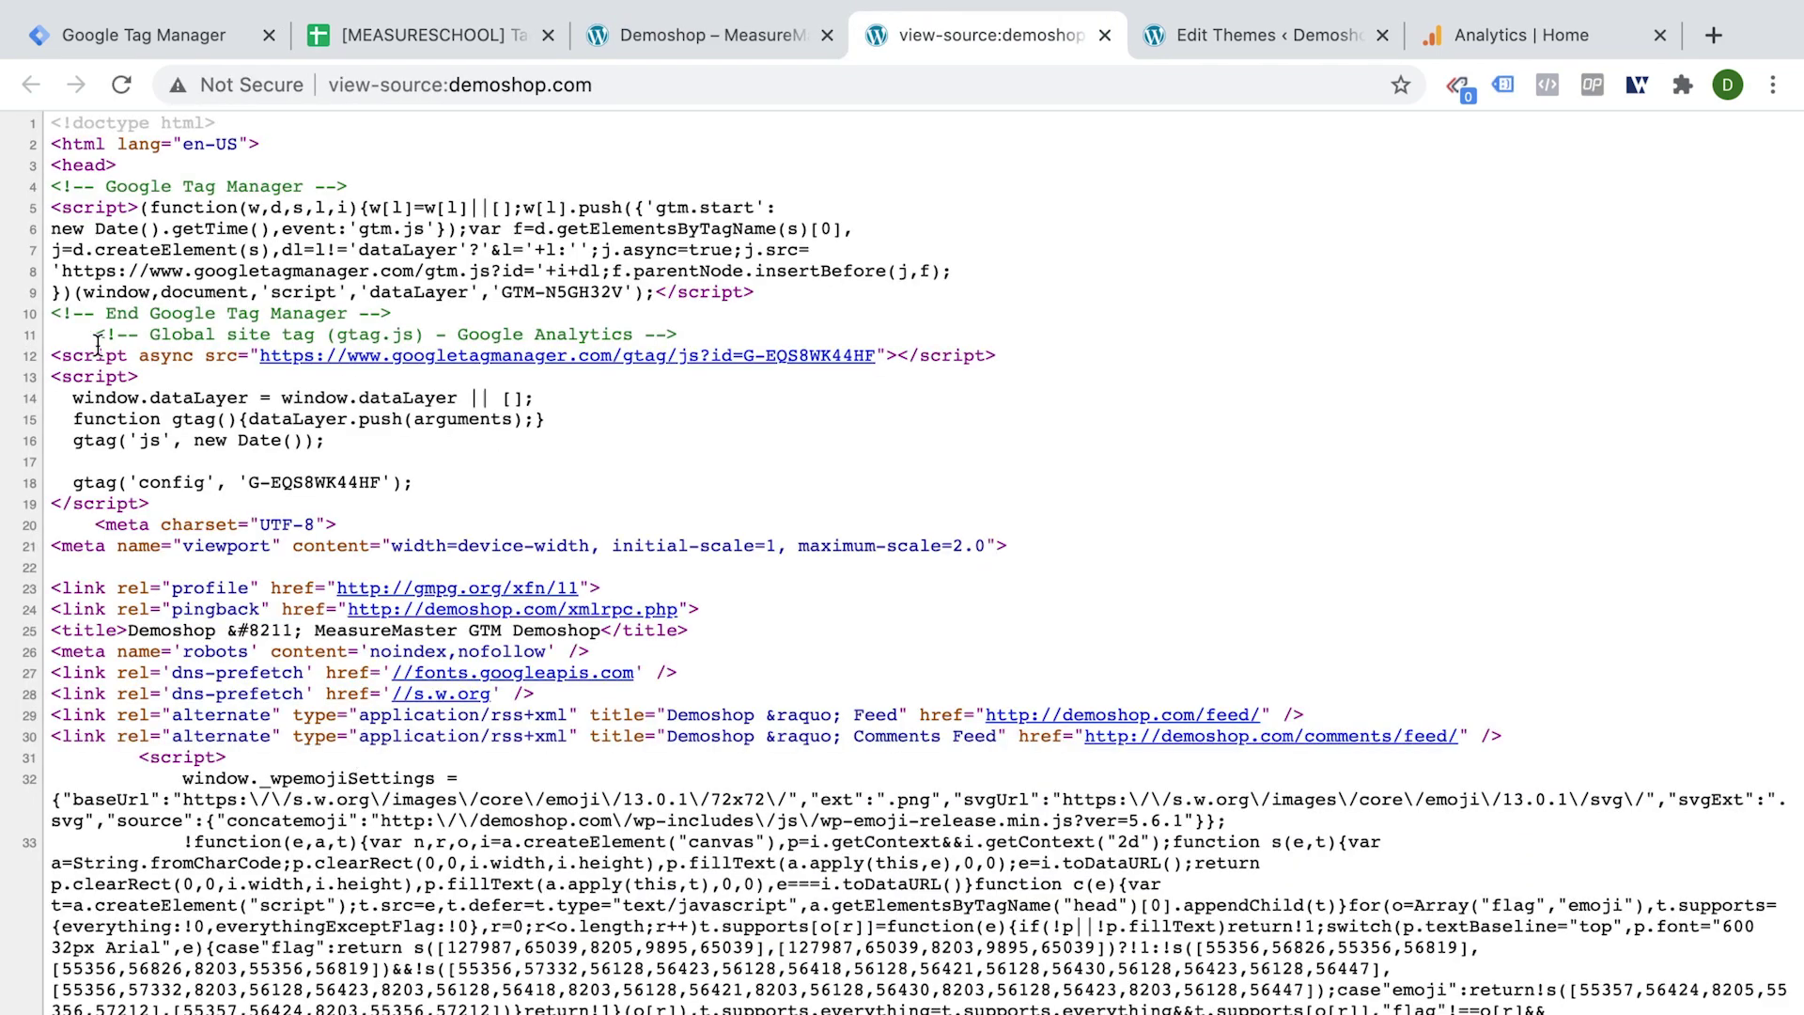
triple_click(294, 340)
drag(294, 340, 376, 512)
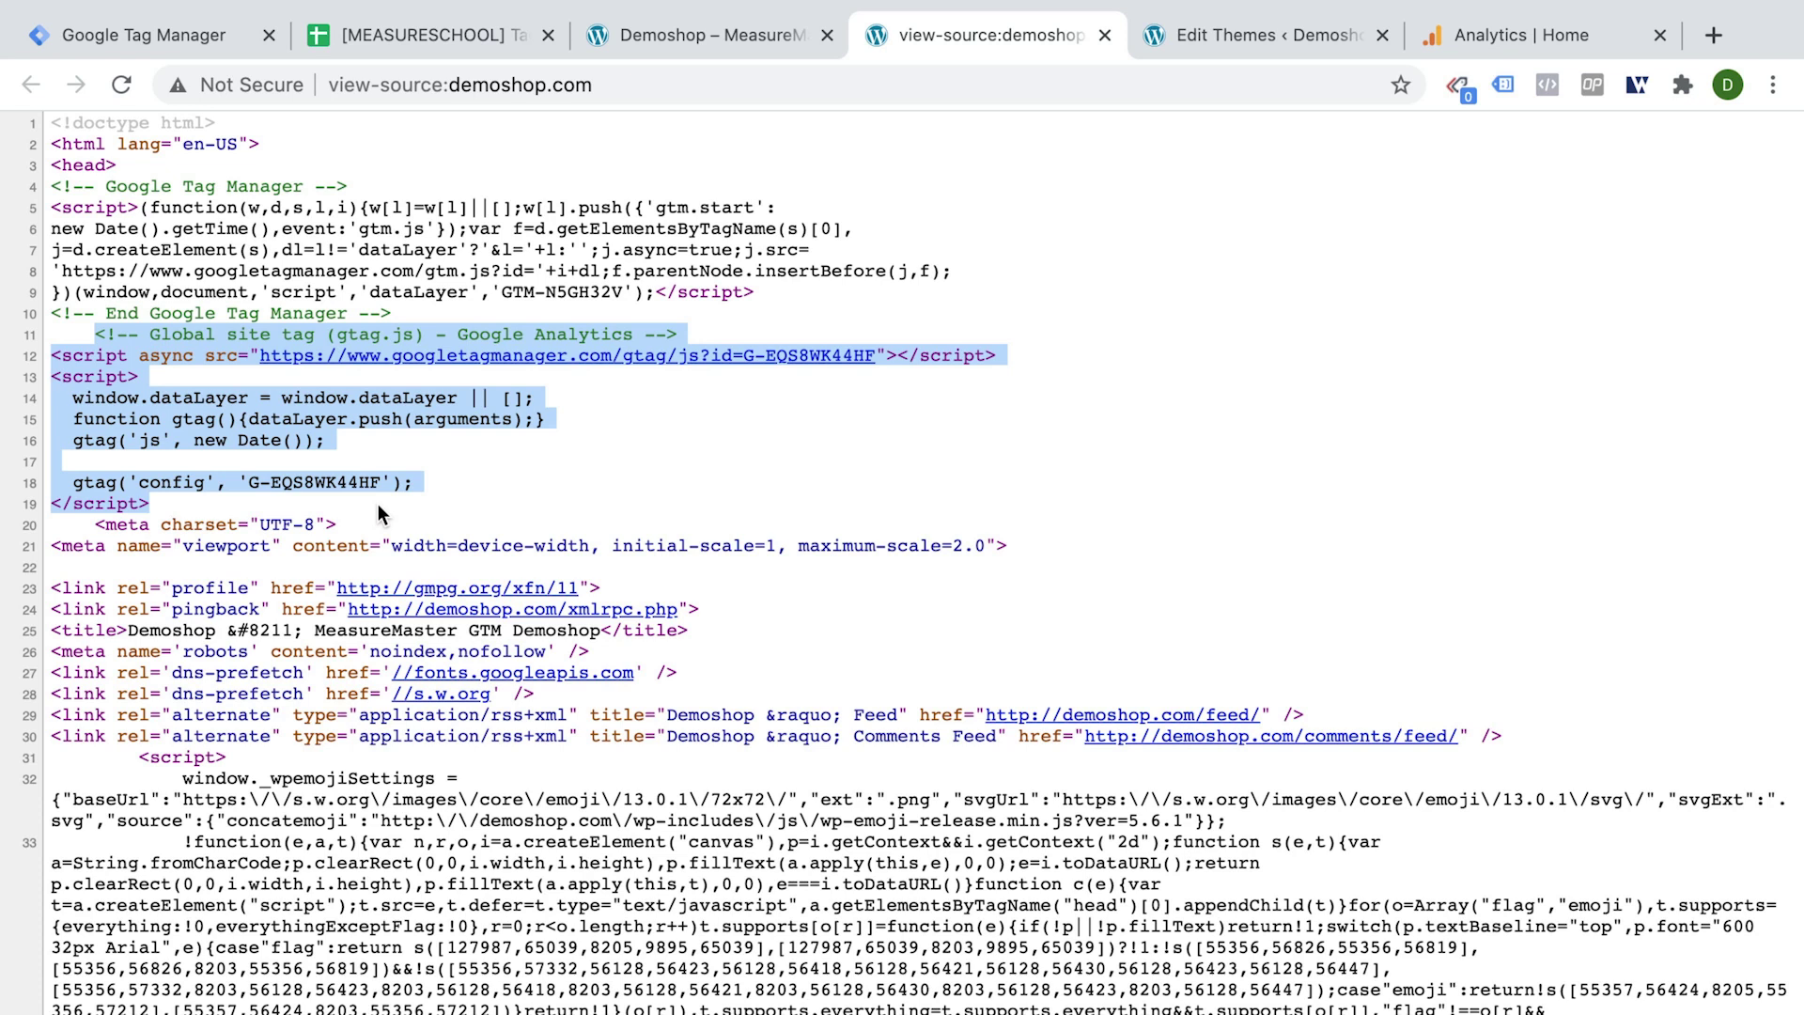
double_click(290, 481)
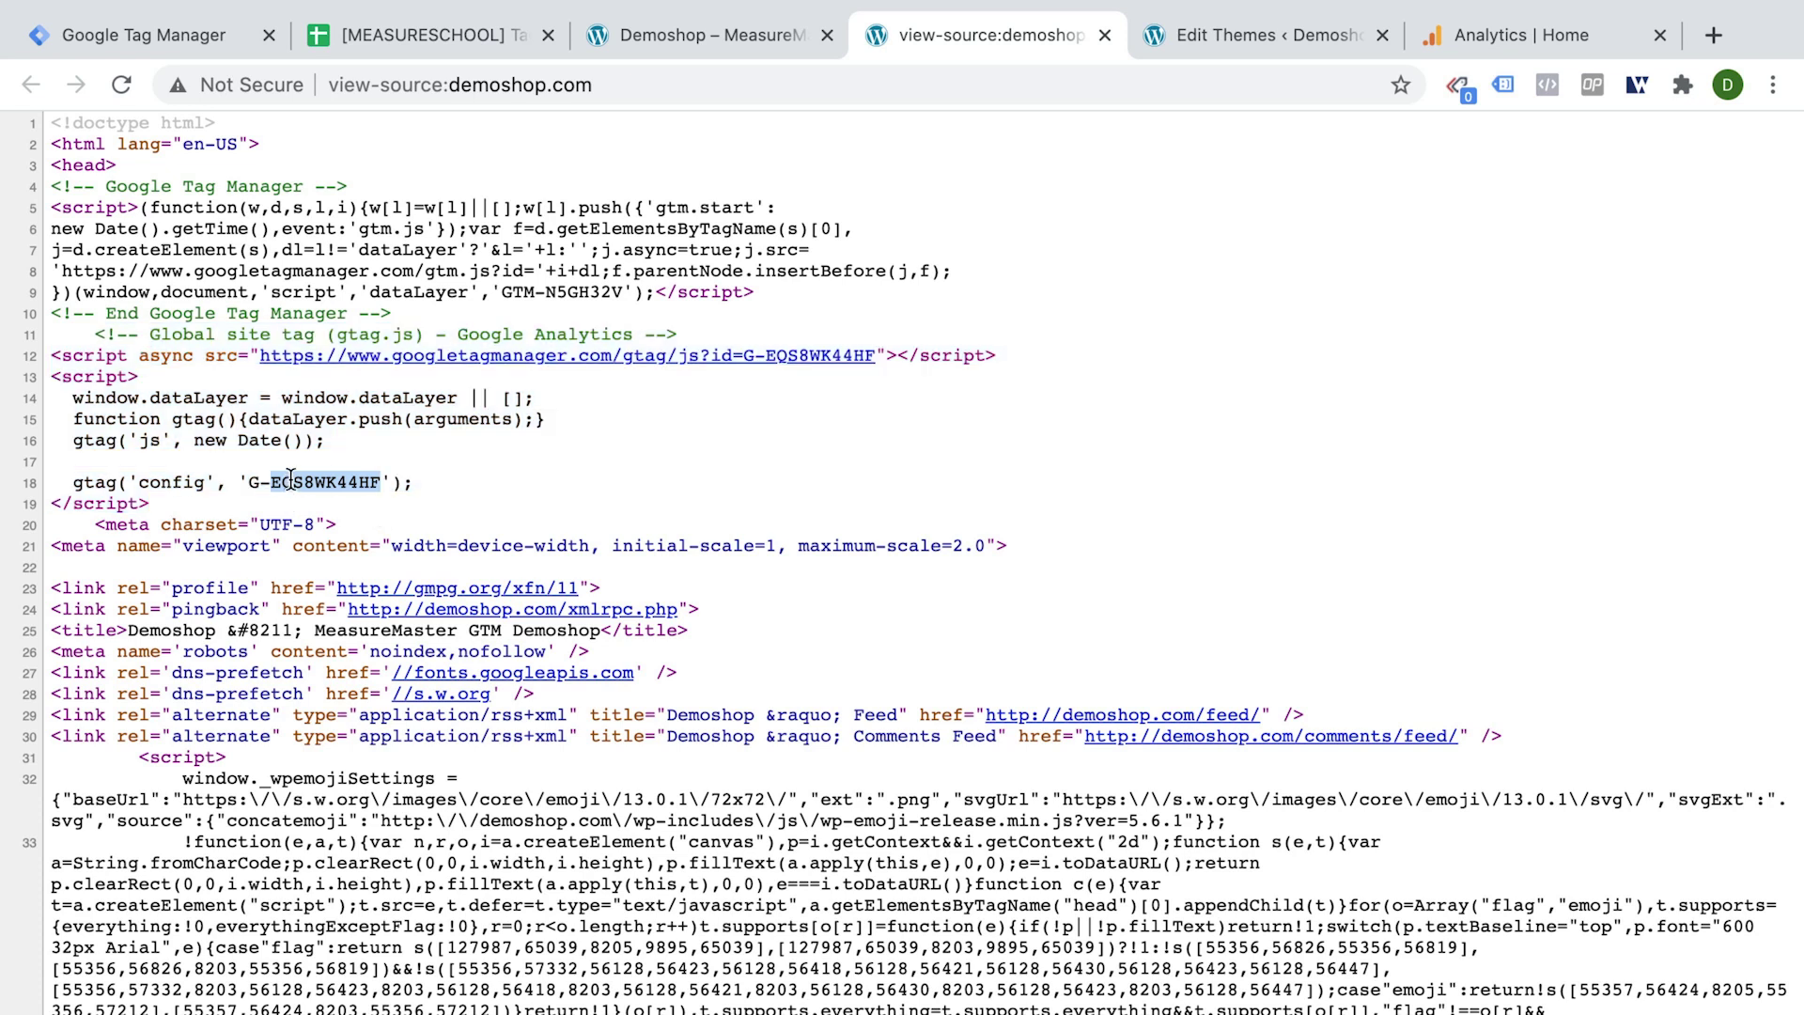
click(392, 33)
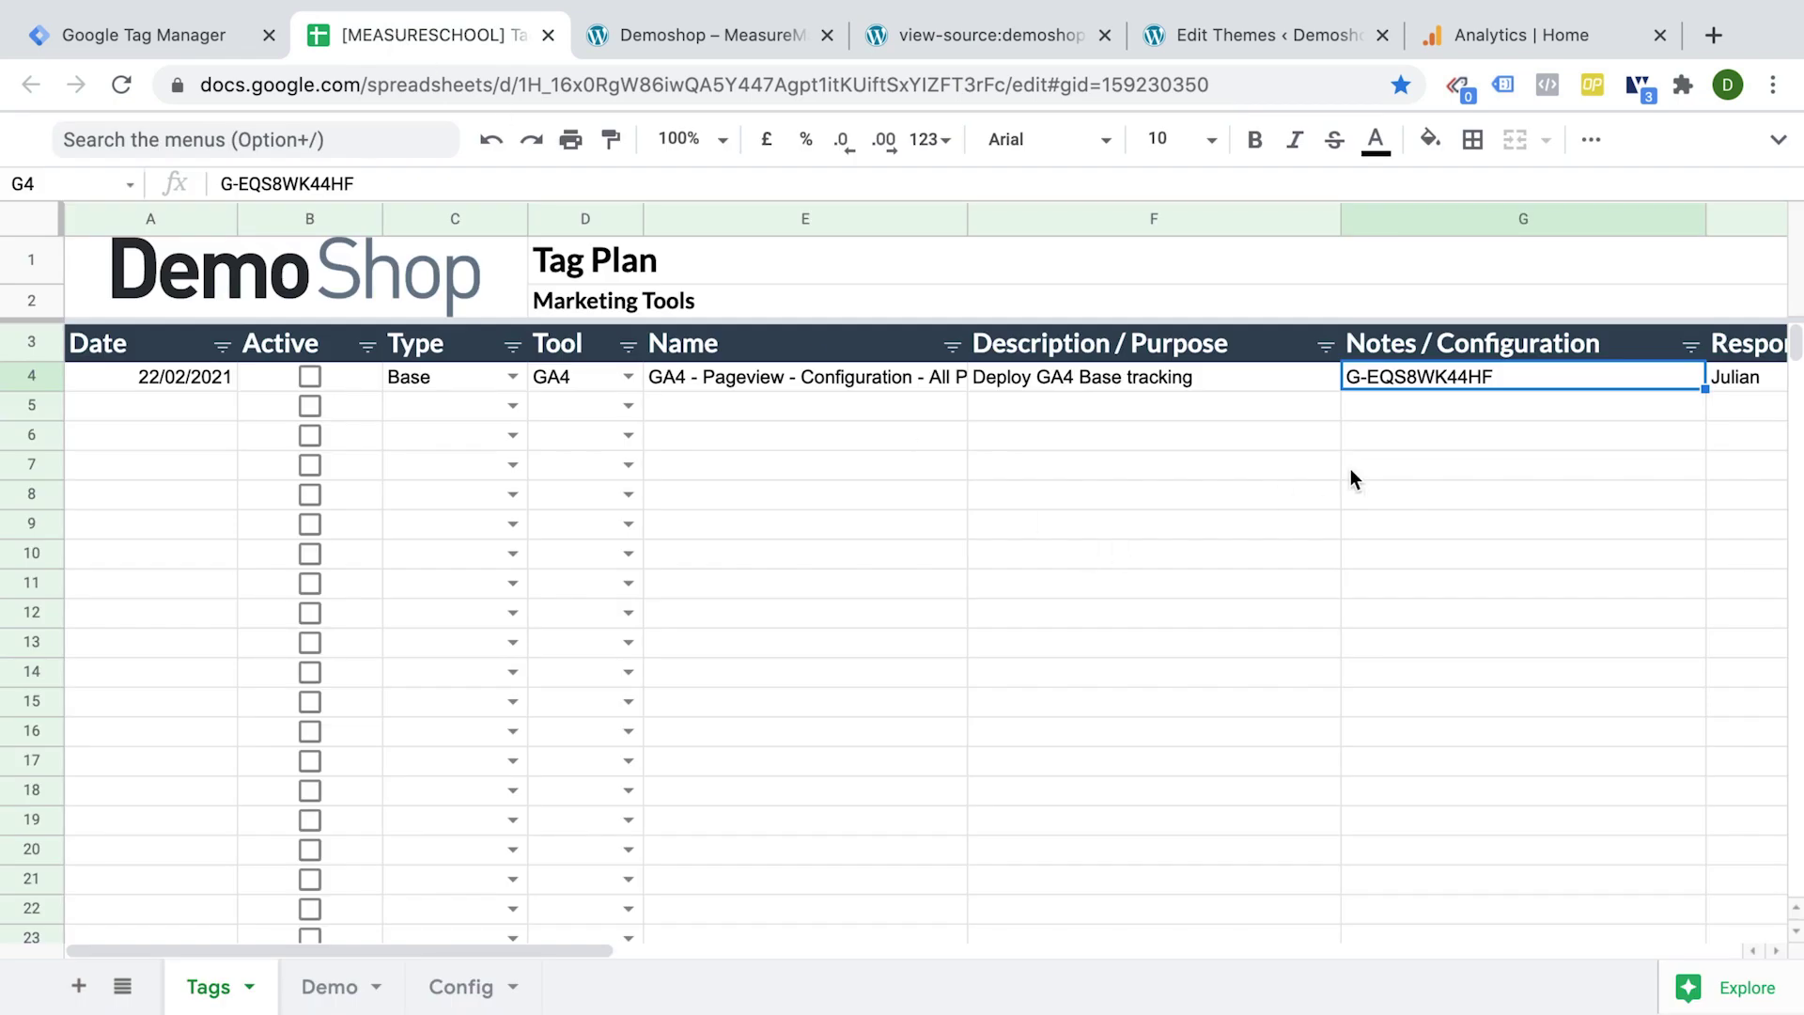
Read the GA4 row's ToDo note 'migrate to GTM' in cell I4.
scroll(1350, 470, right, 5)
click(1340, 382)
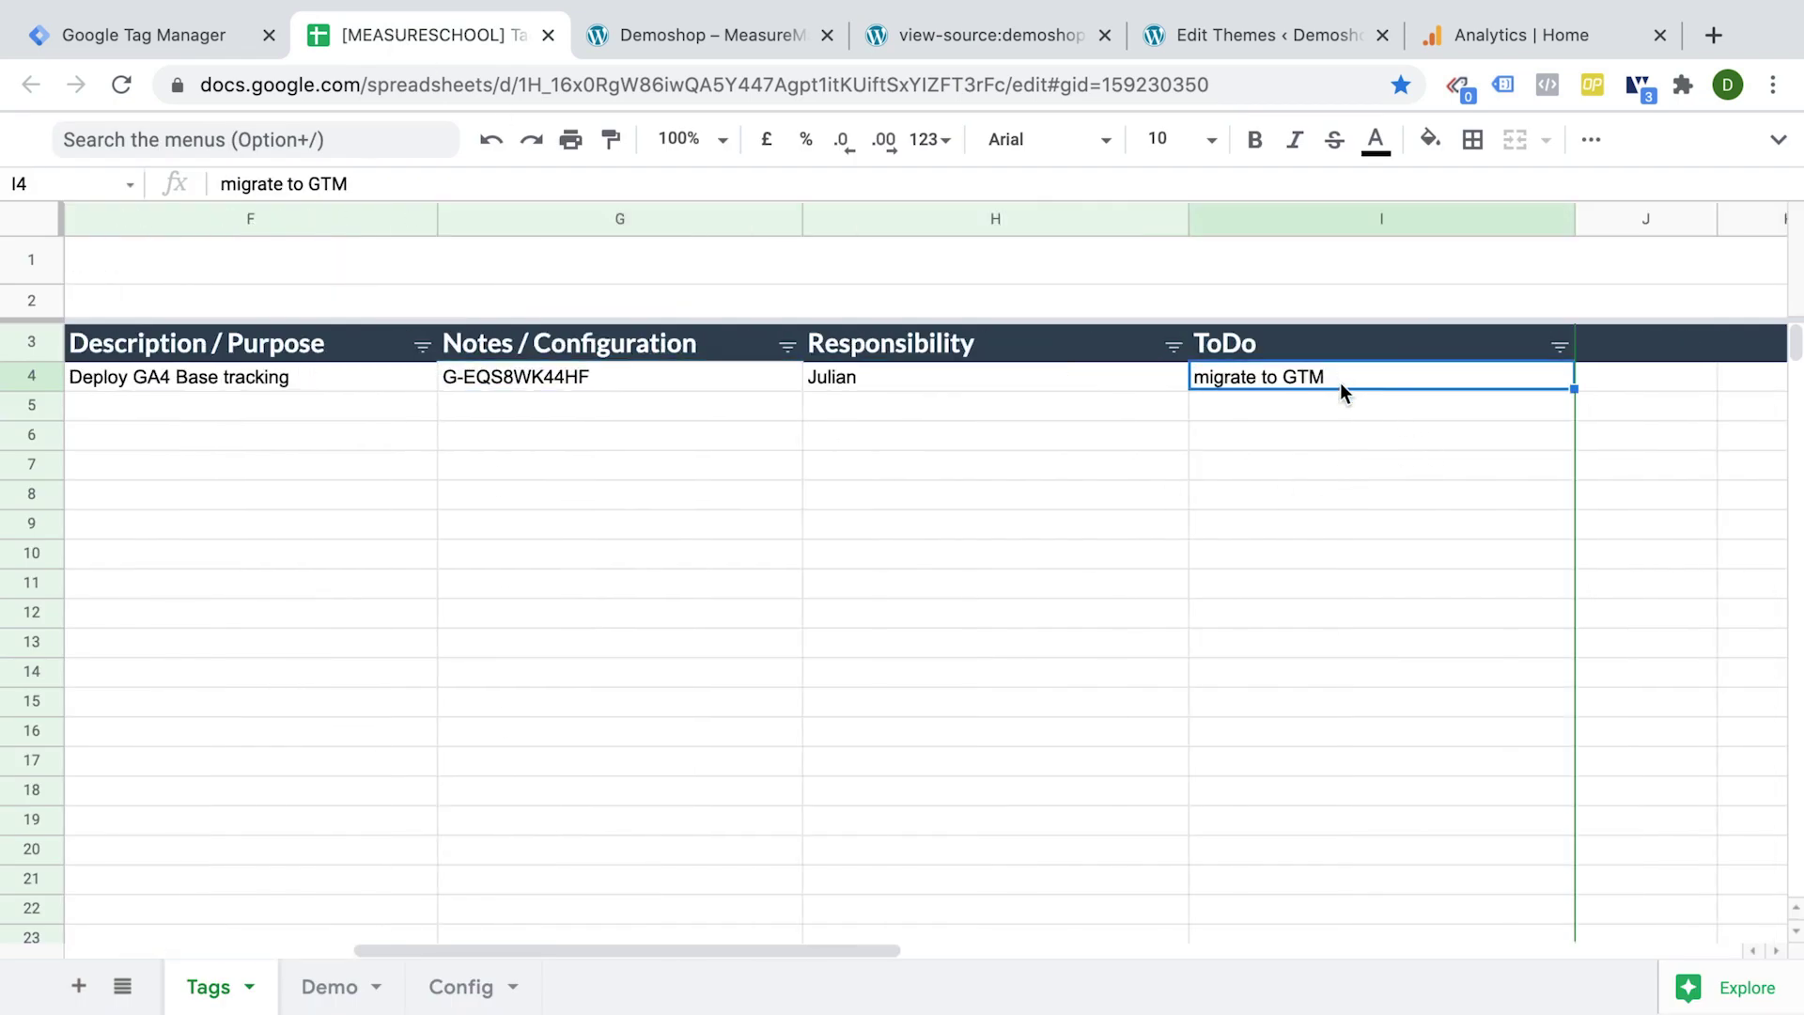
scroll(1300, 457, left, 5)
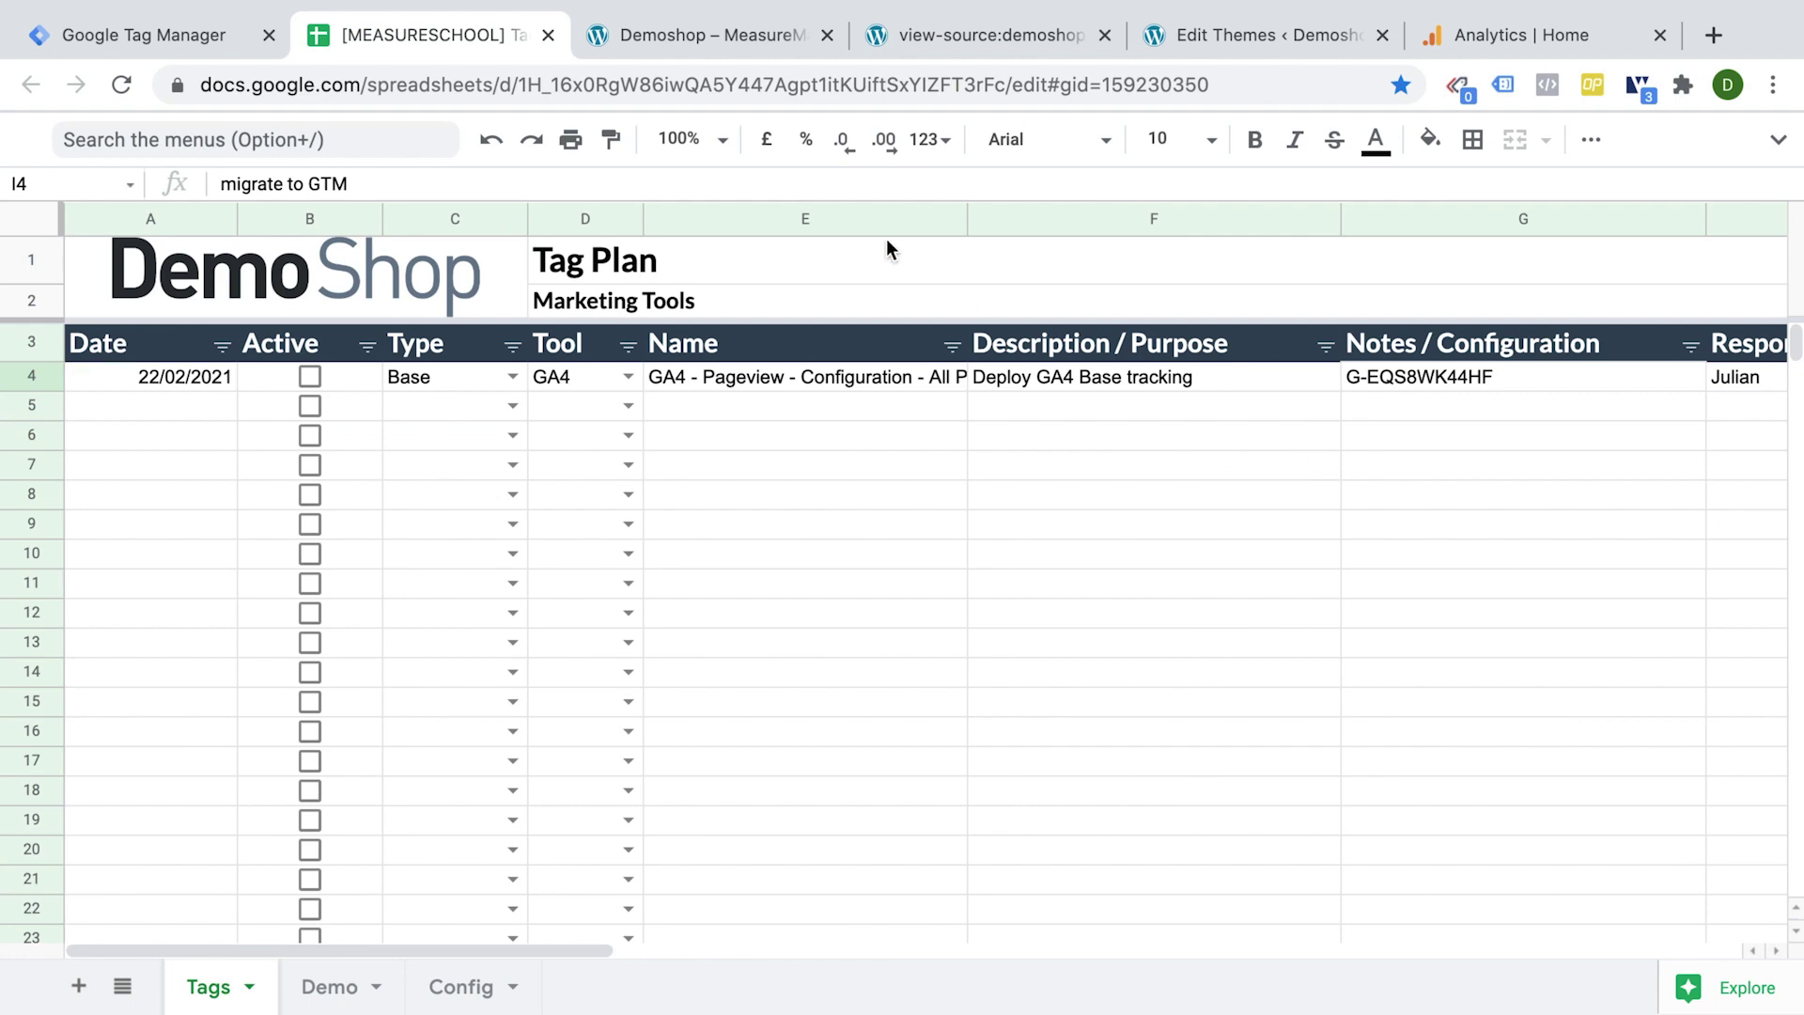
Highlight measurement ID G-EQS8WK44HF on line 18 of the Demoshop page source.
click(723, 36)
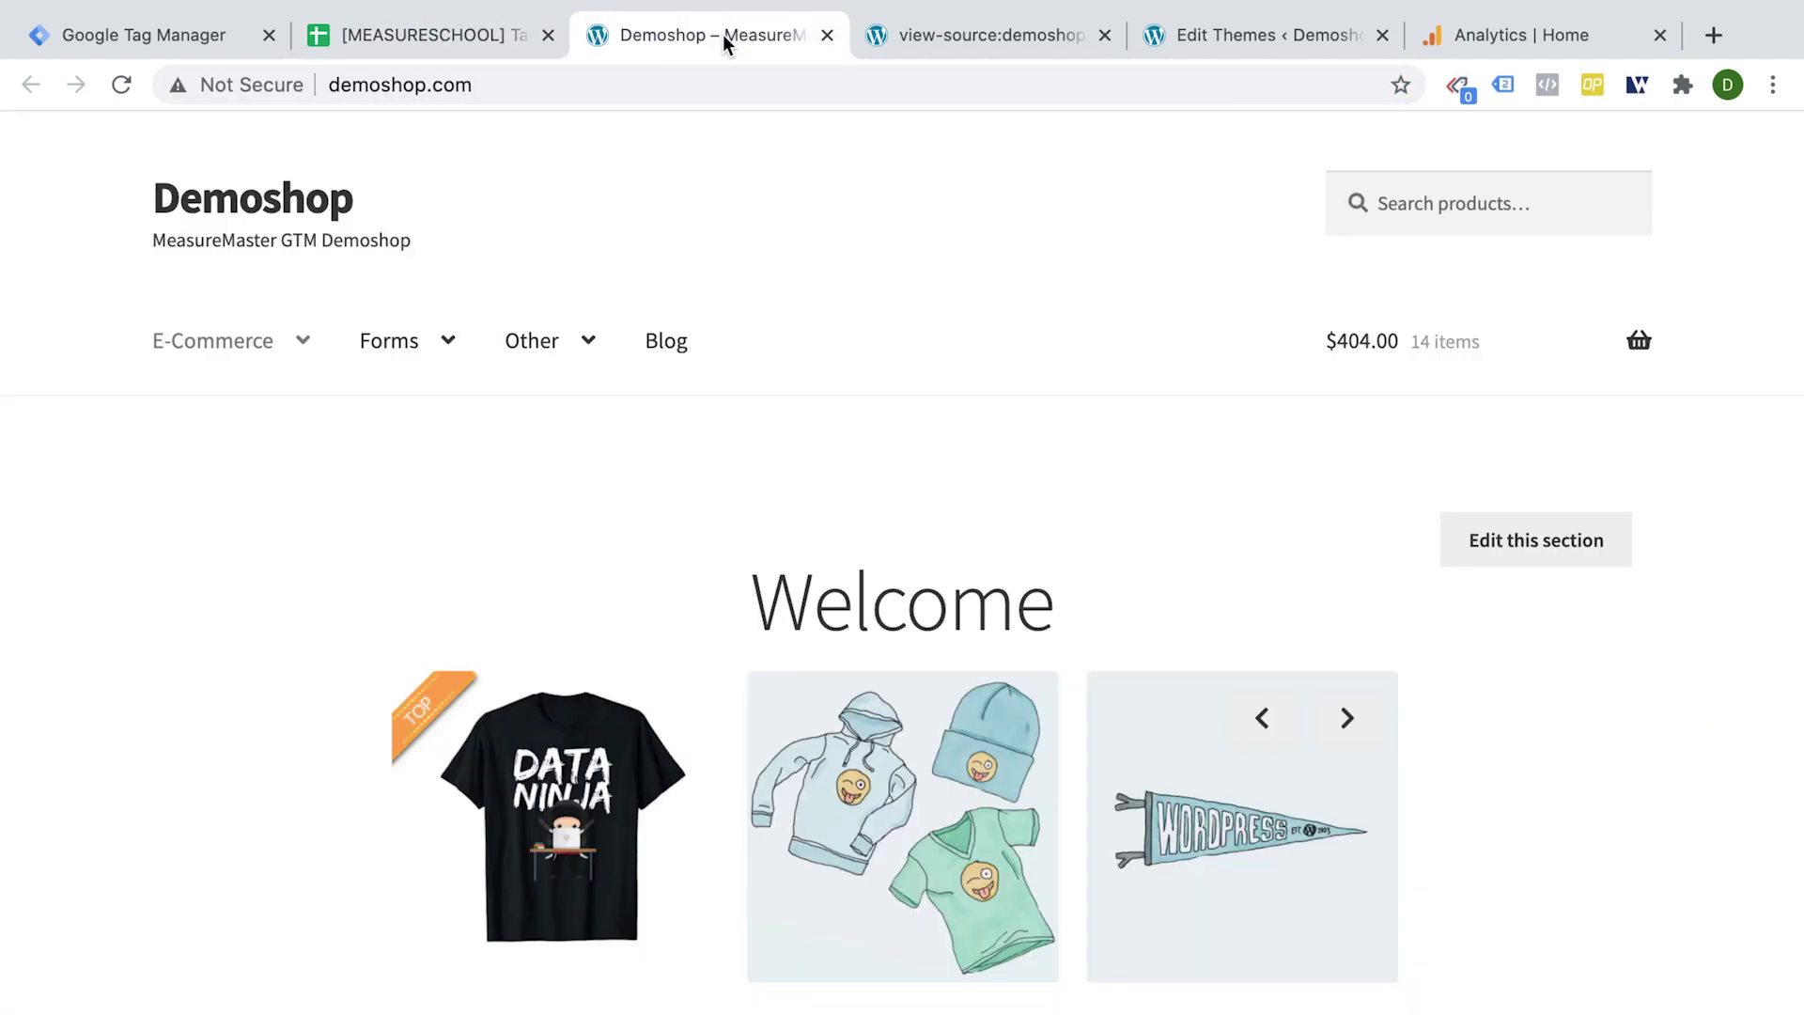
click(922, 32)
click(599, 494)
drag(240, 479, 384, 474)
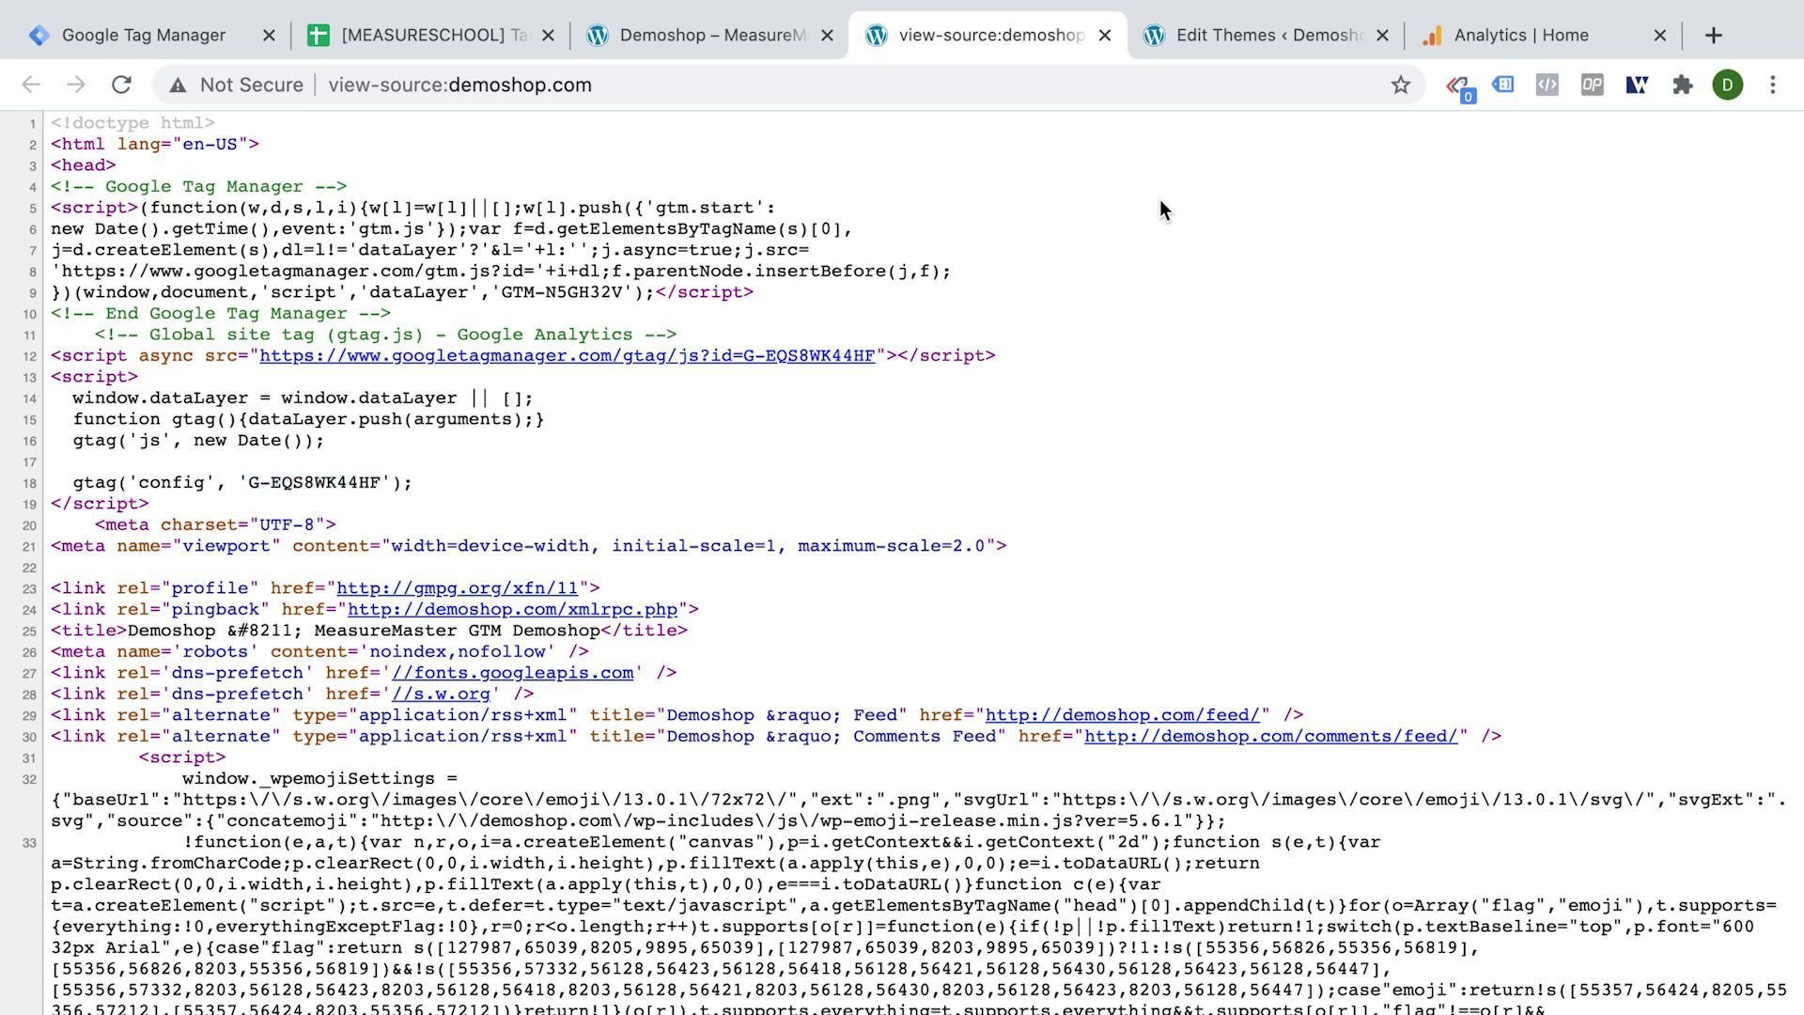
click(1463, 35)
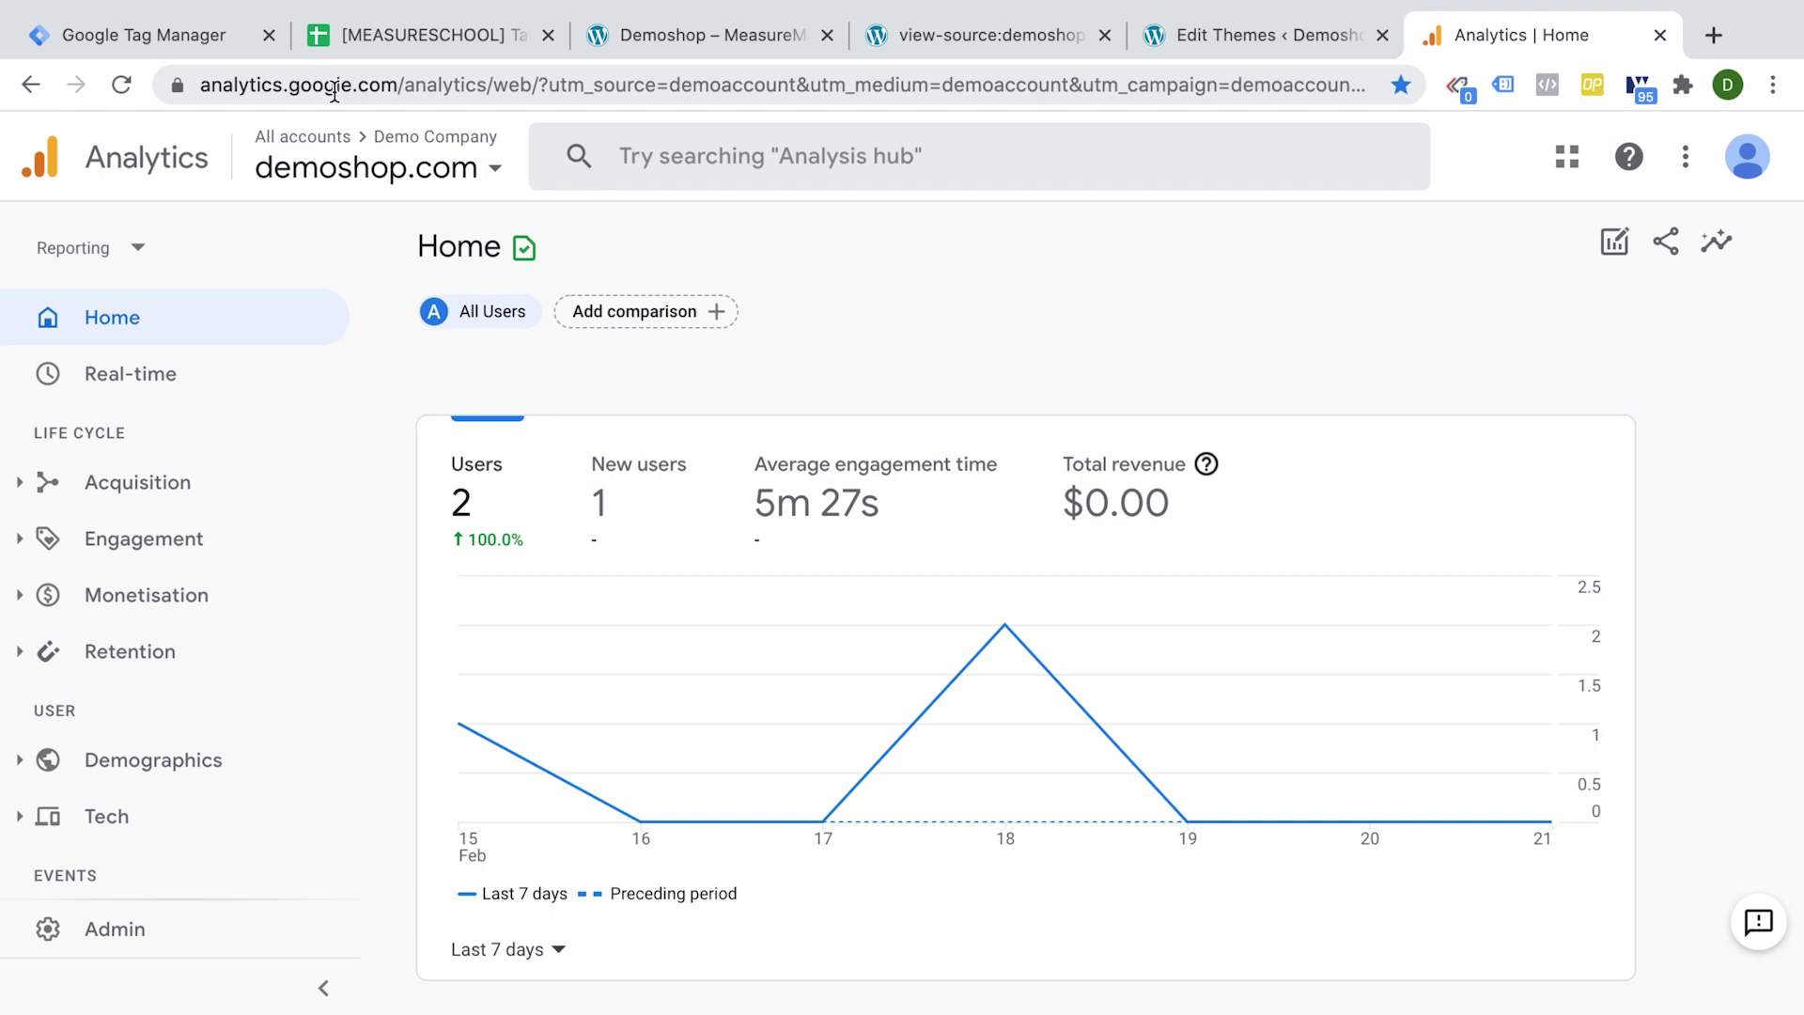
Copy G-EQS8WK44HF from the Website Demoshop stream via Admin > Setup Assistant > Tag installation.
click(120, 928)
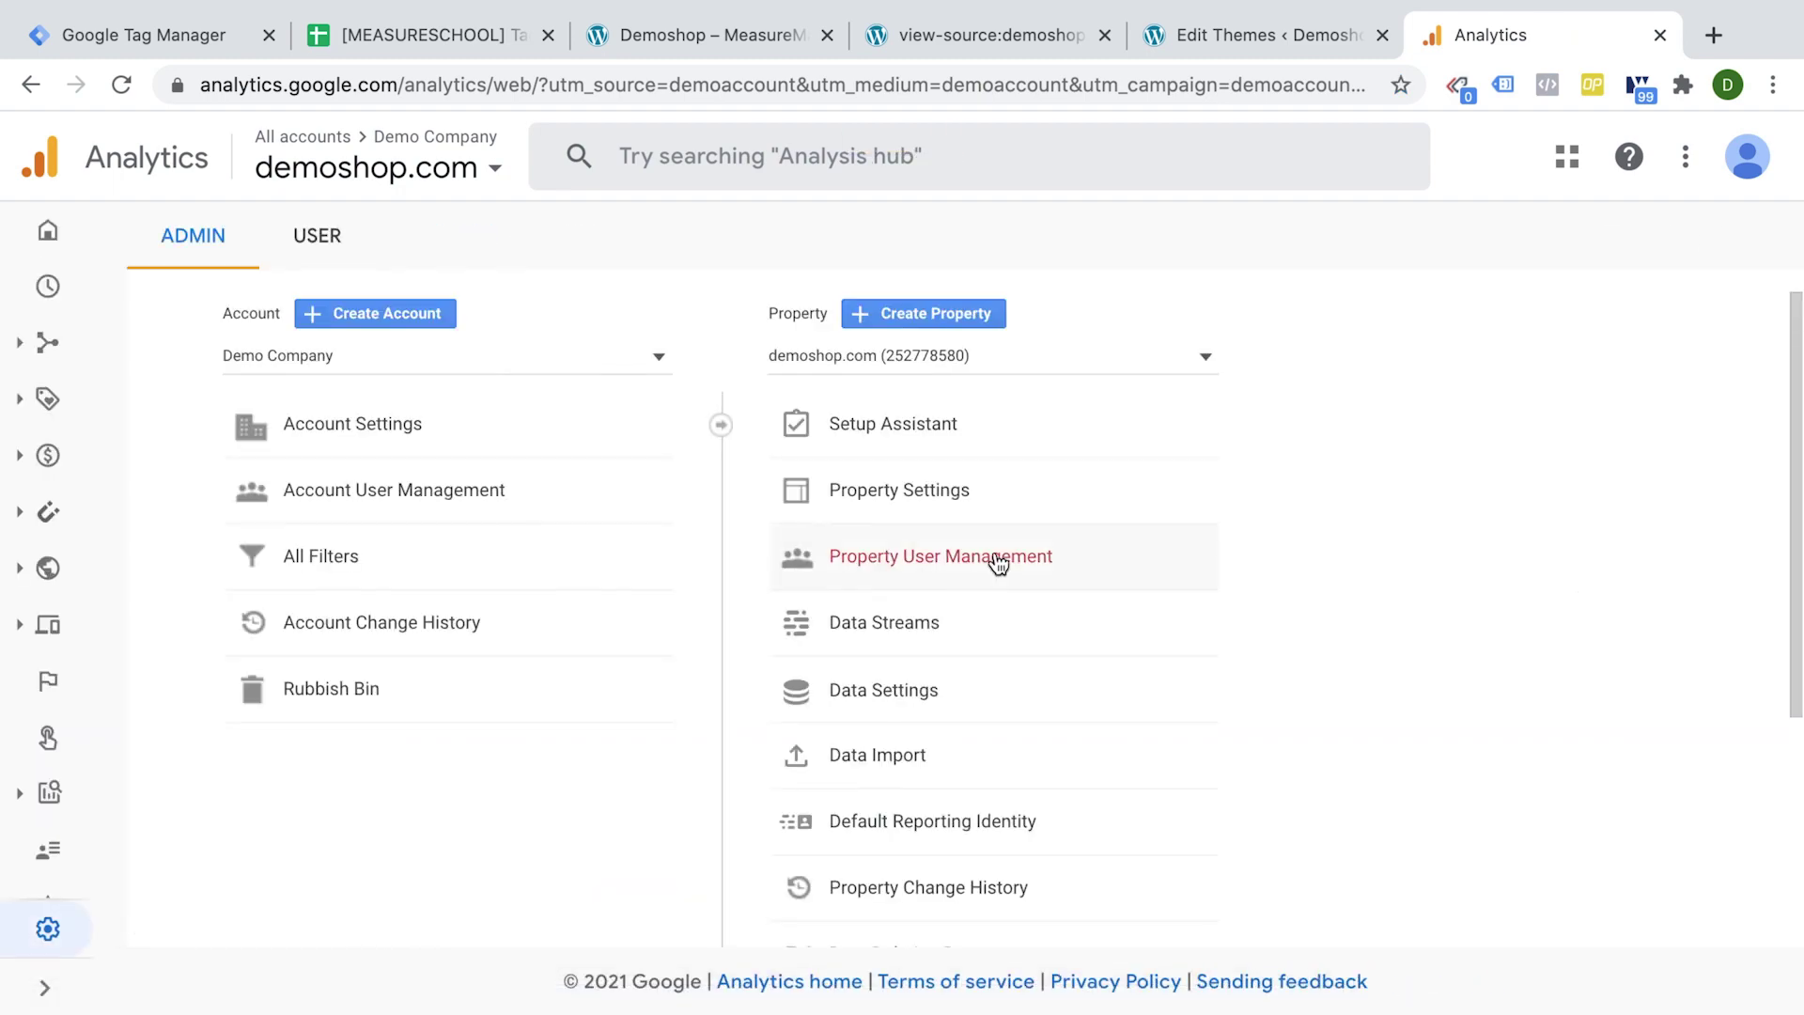
click(919, 443)
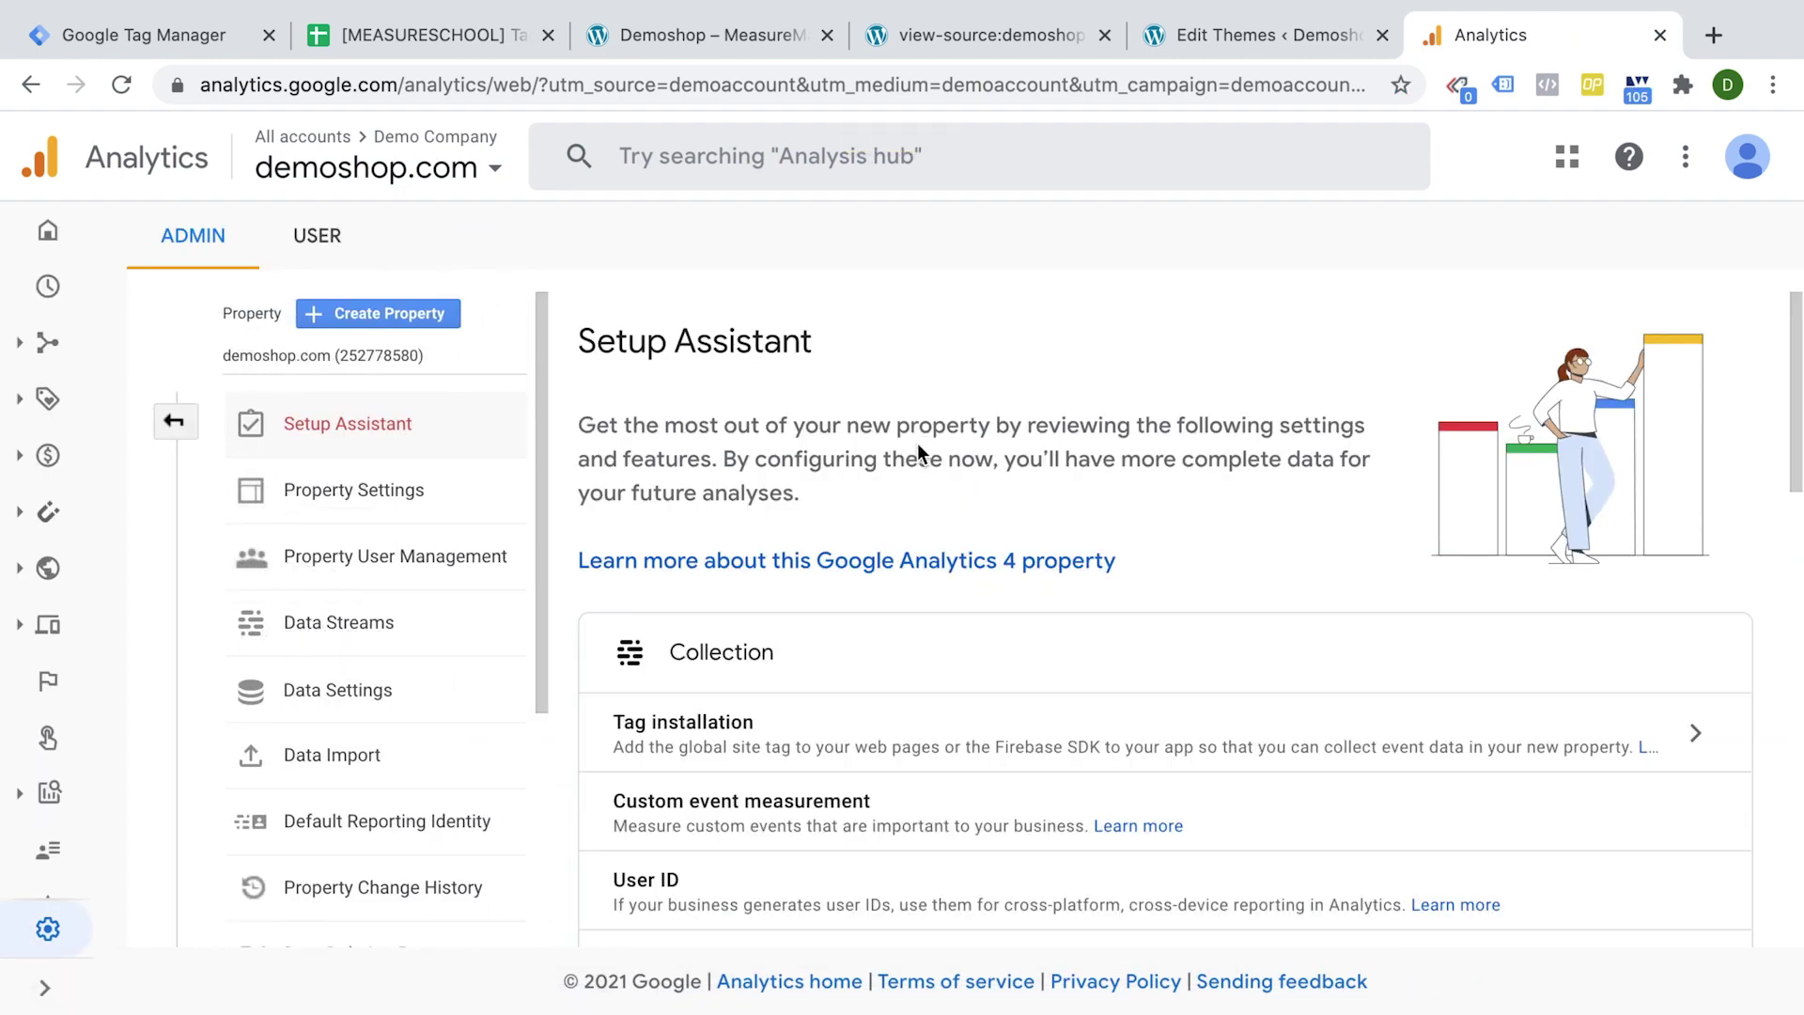
scroll(935, 564, down, 1)
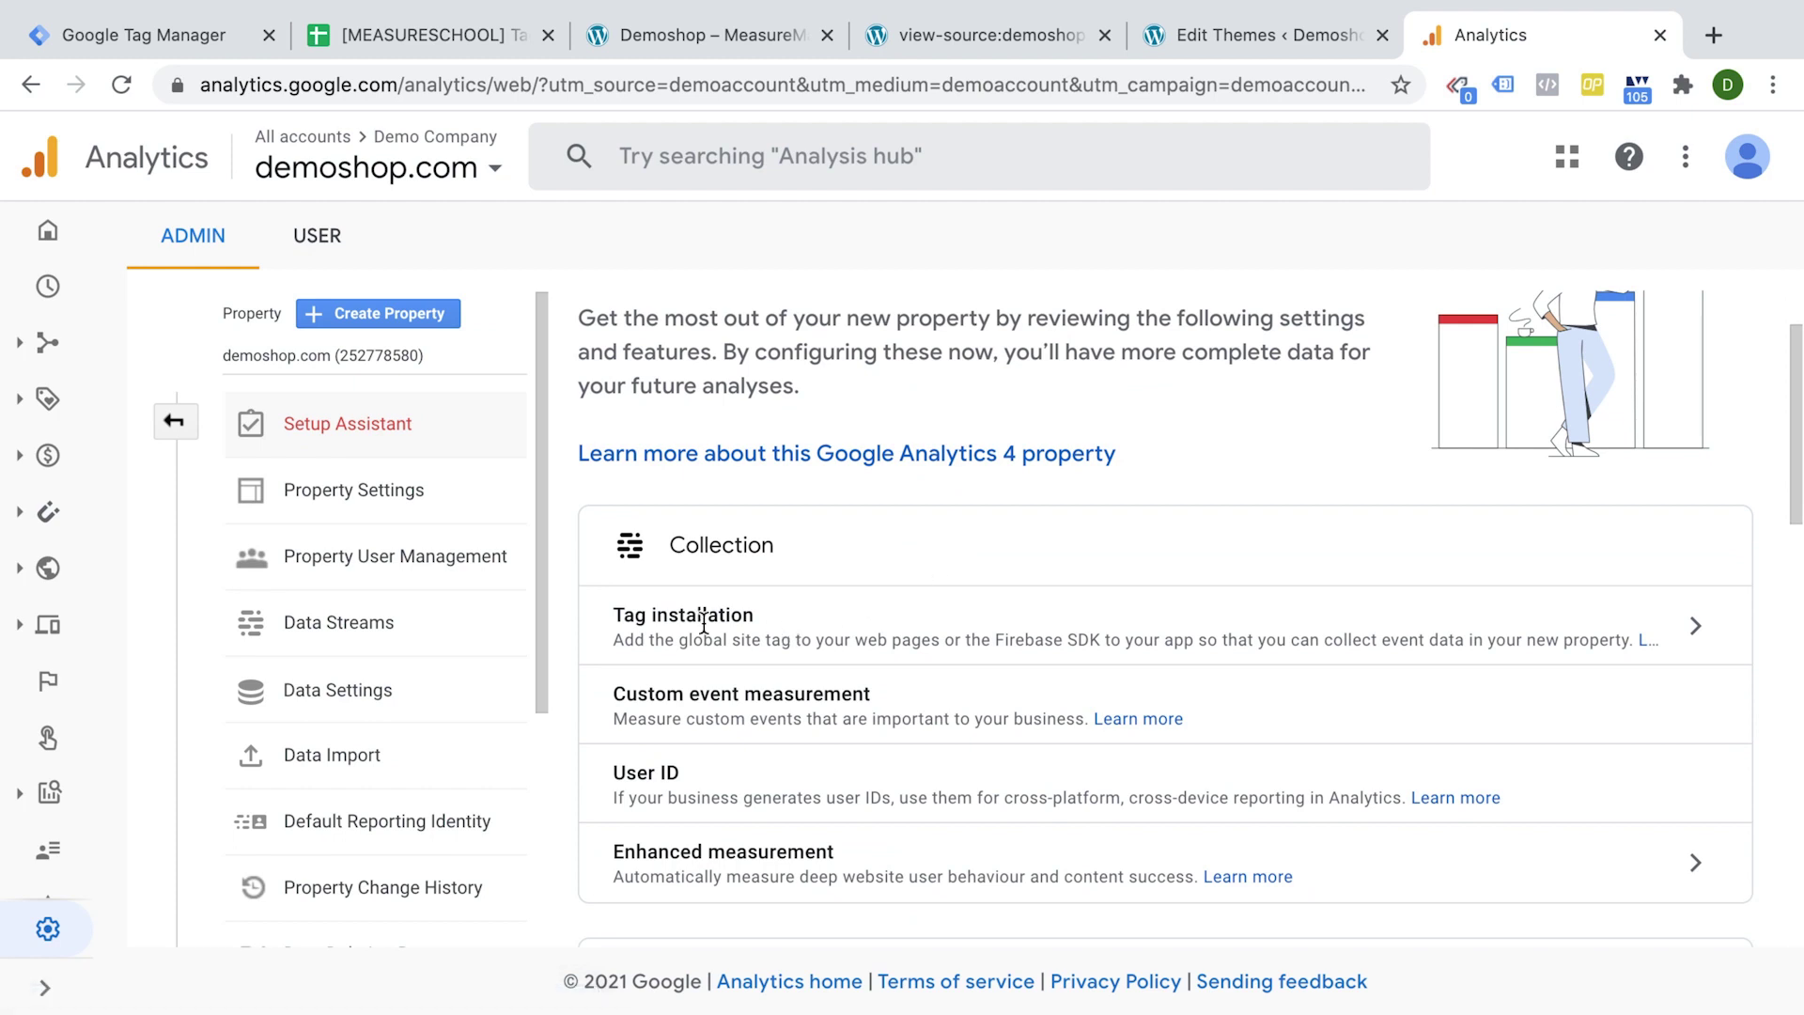
click(1702, 621)
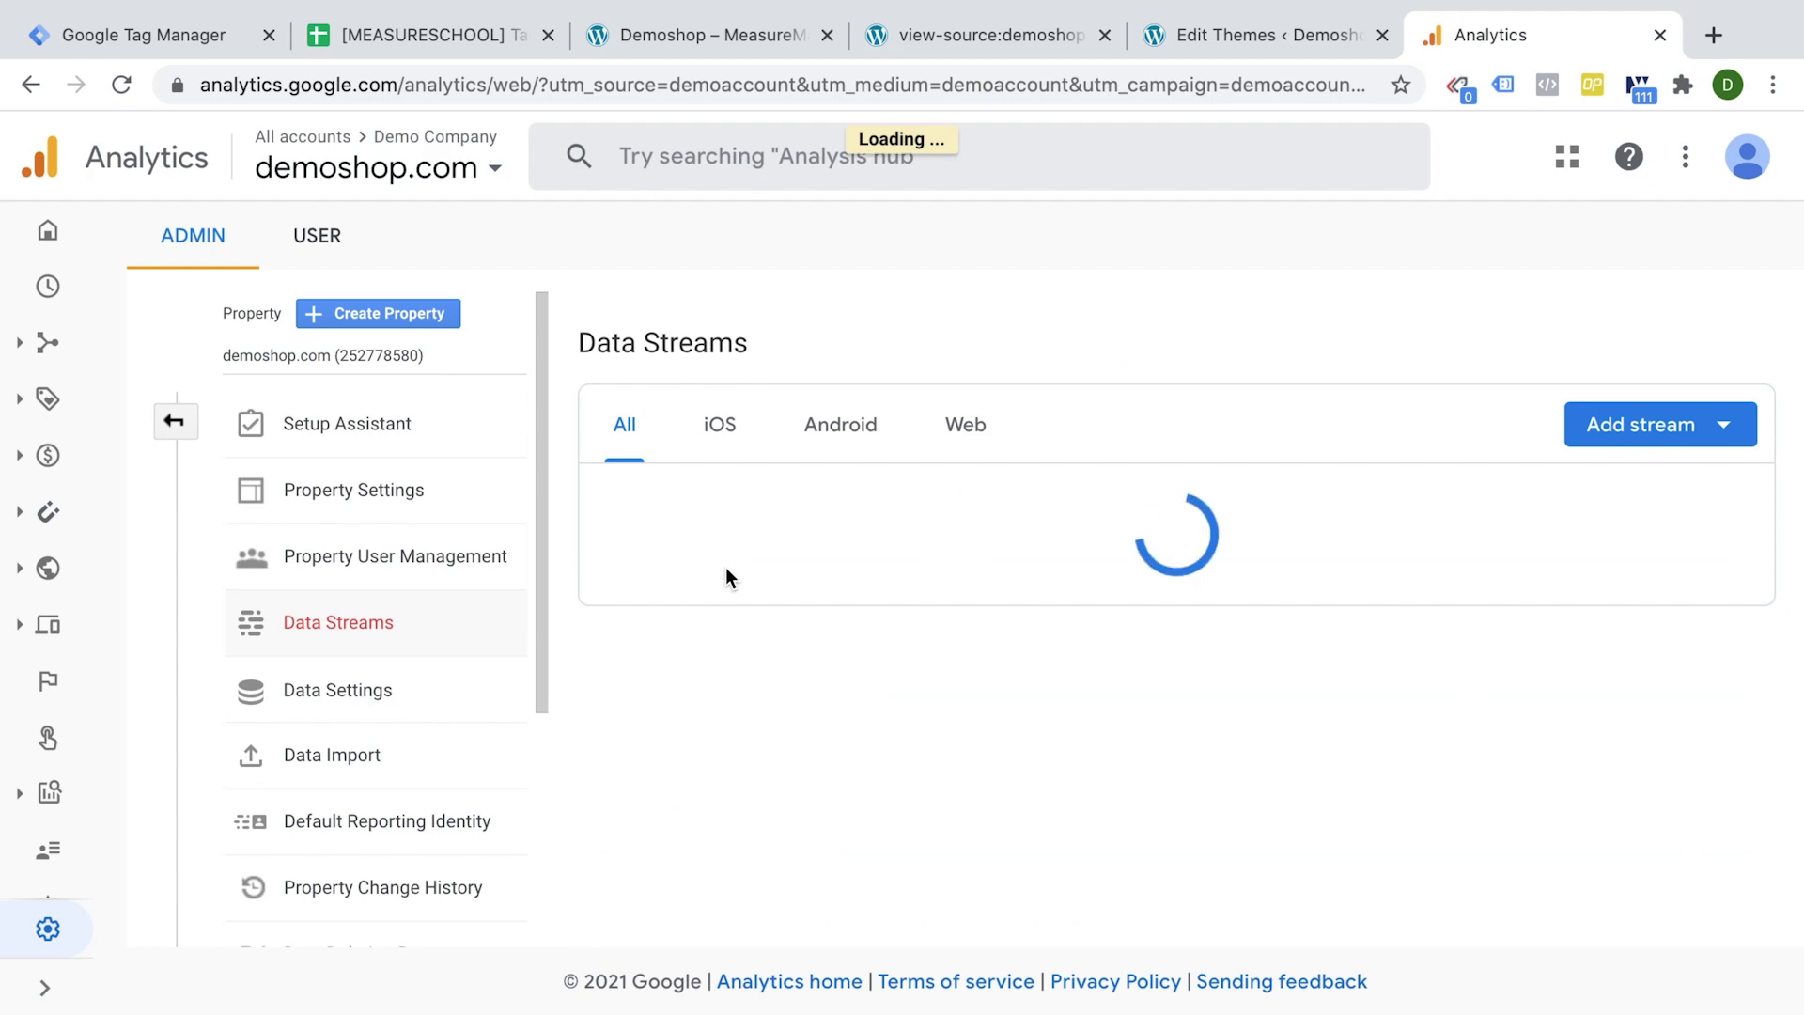
click(730, 518)
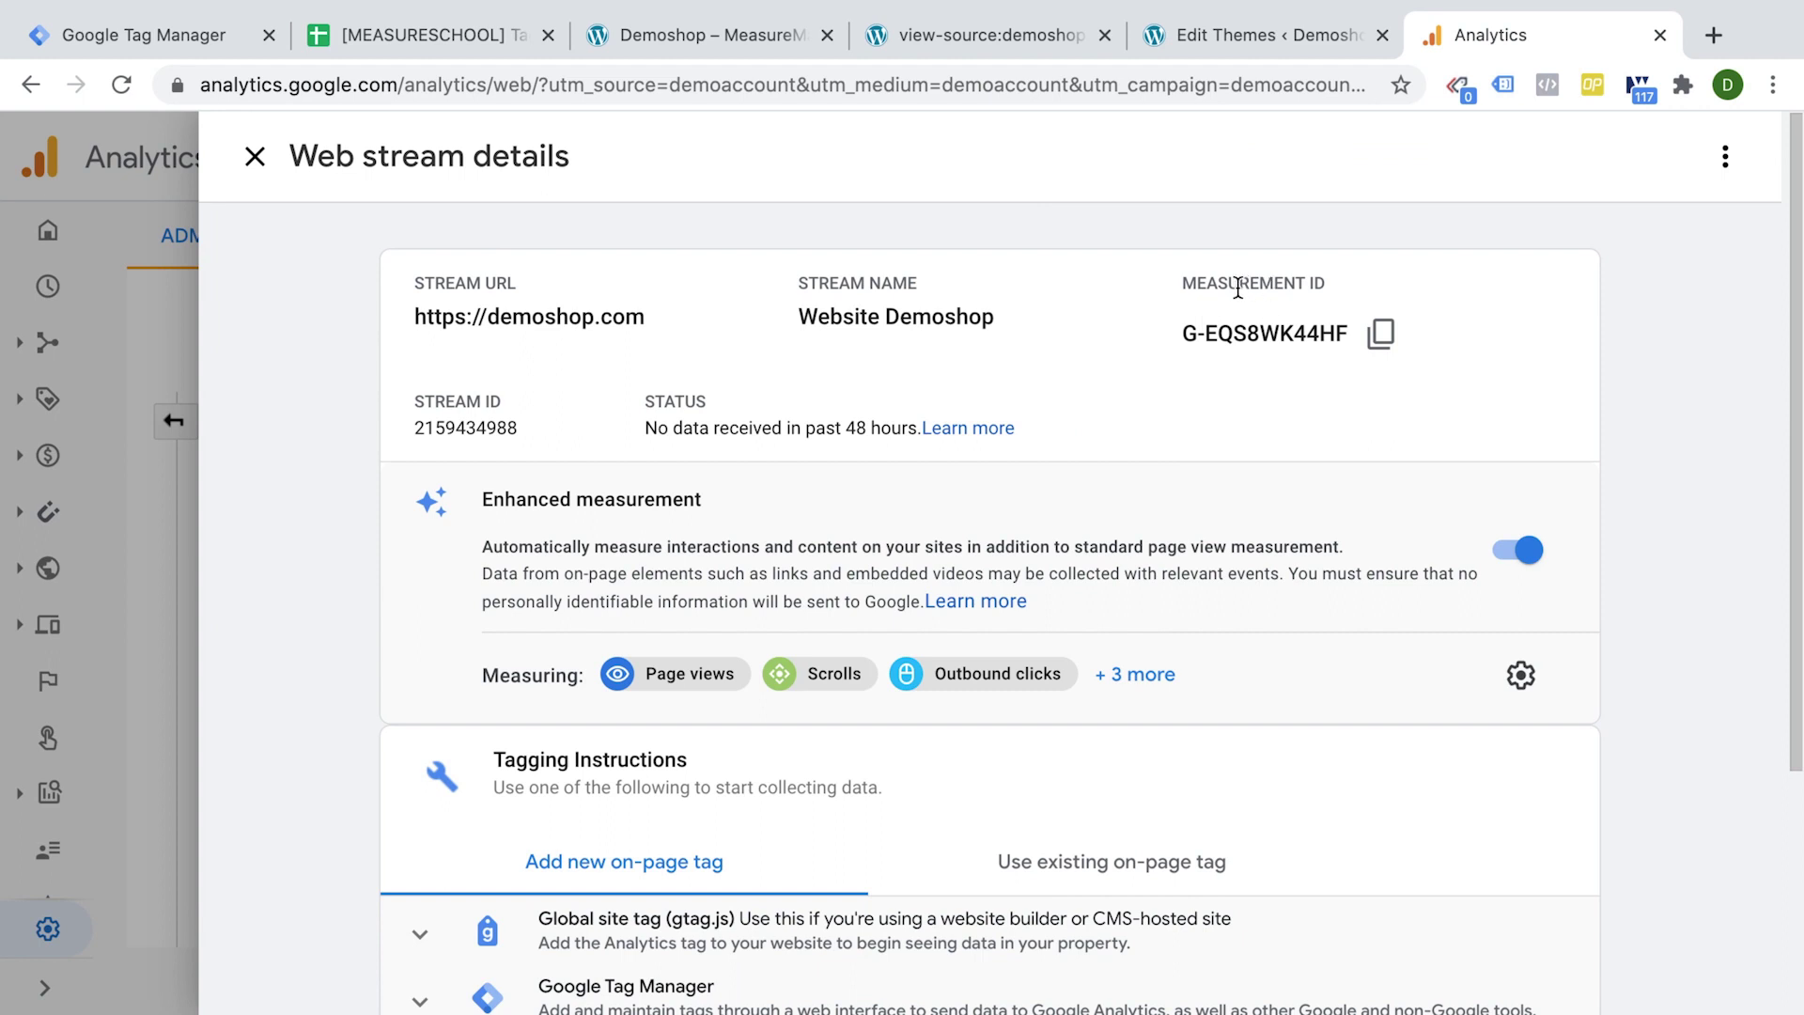
click(1383, 344)
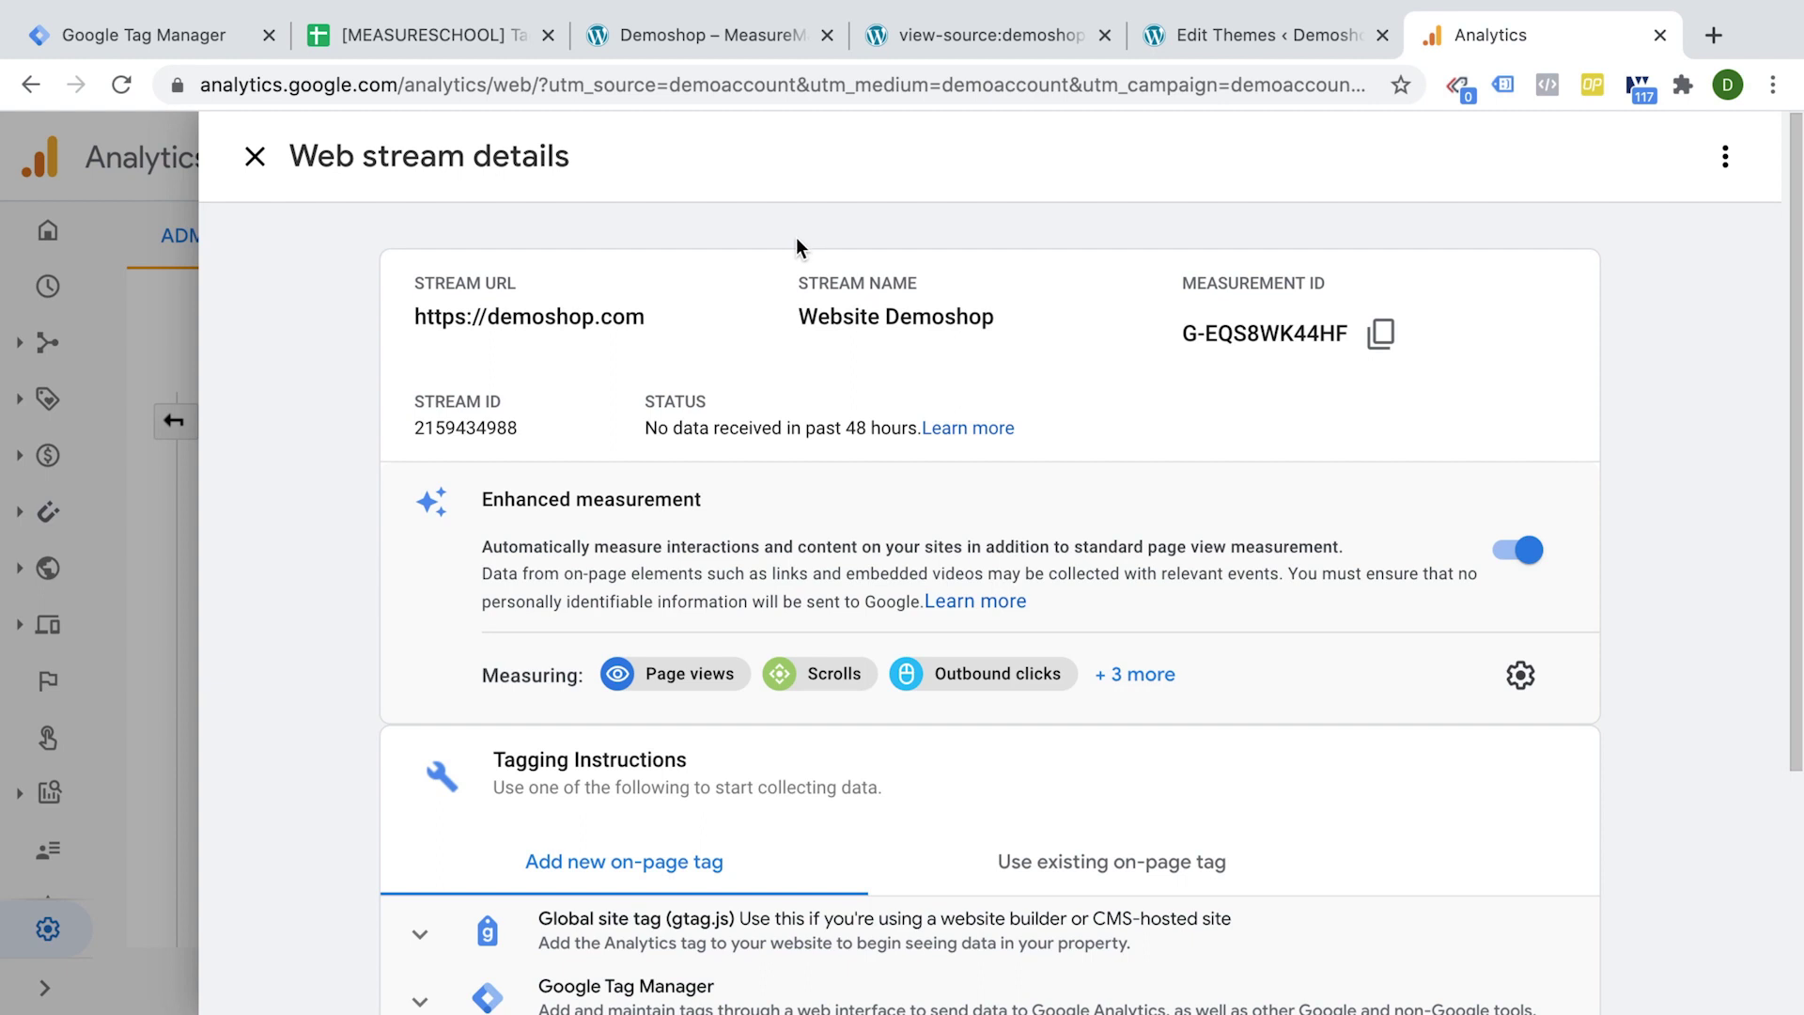
click(469, 41)
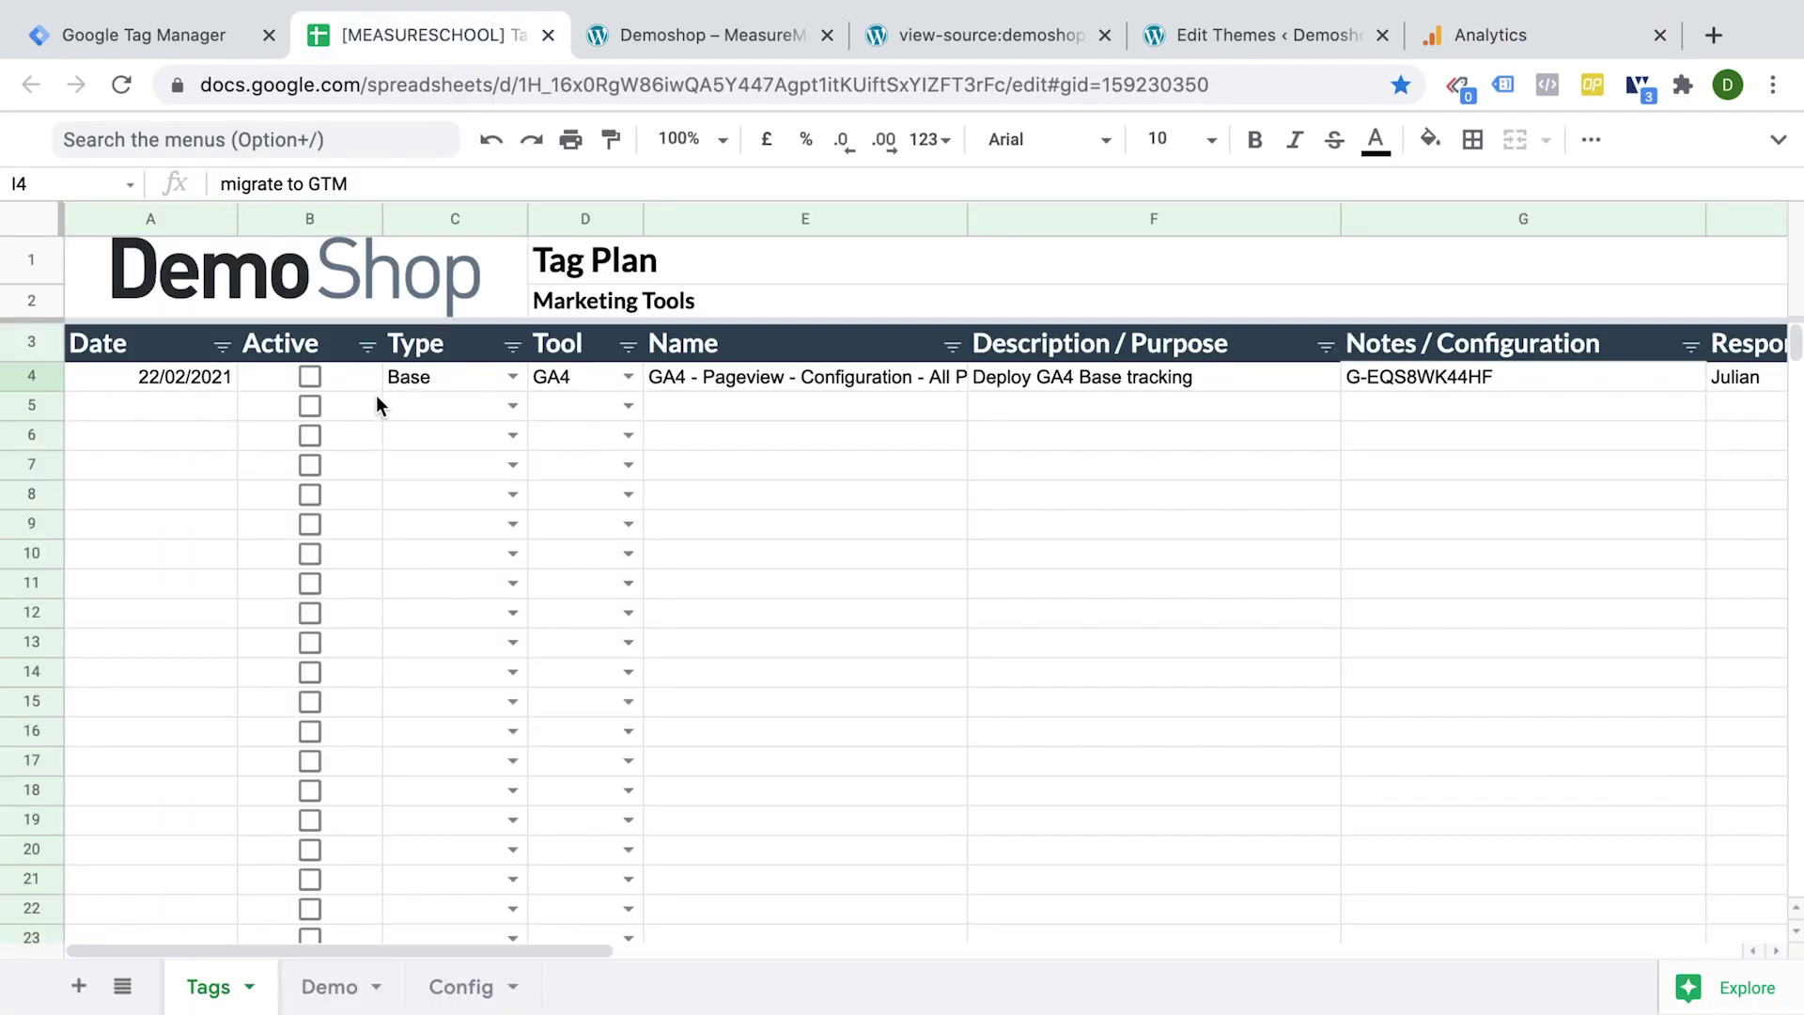
Create a new tag and paste 'GA4 - Pageview - Configuration - All Pages' from cell E4 as its name.
click(183, 48)
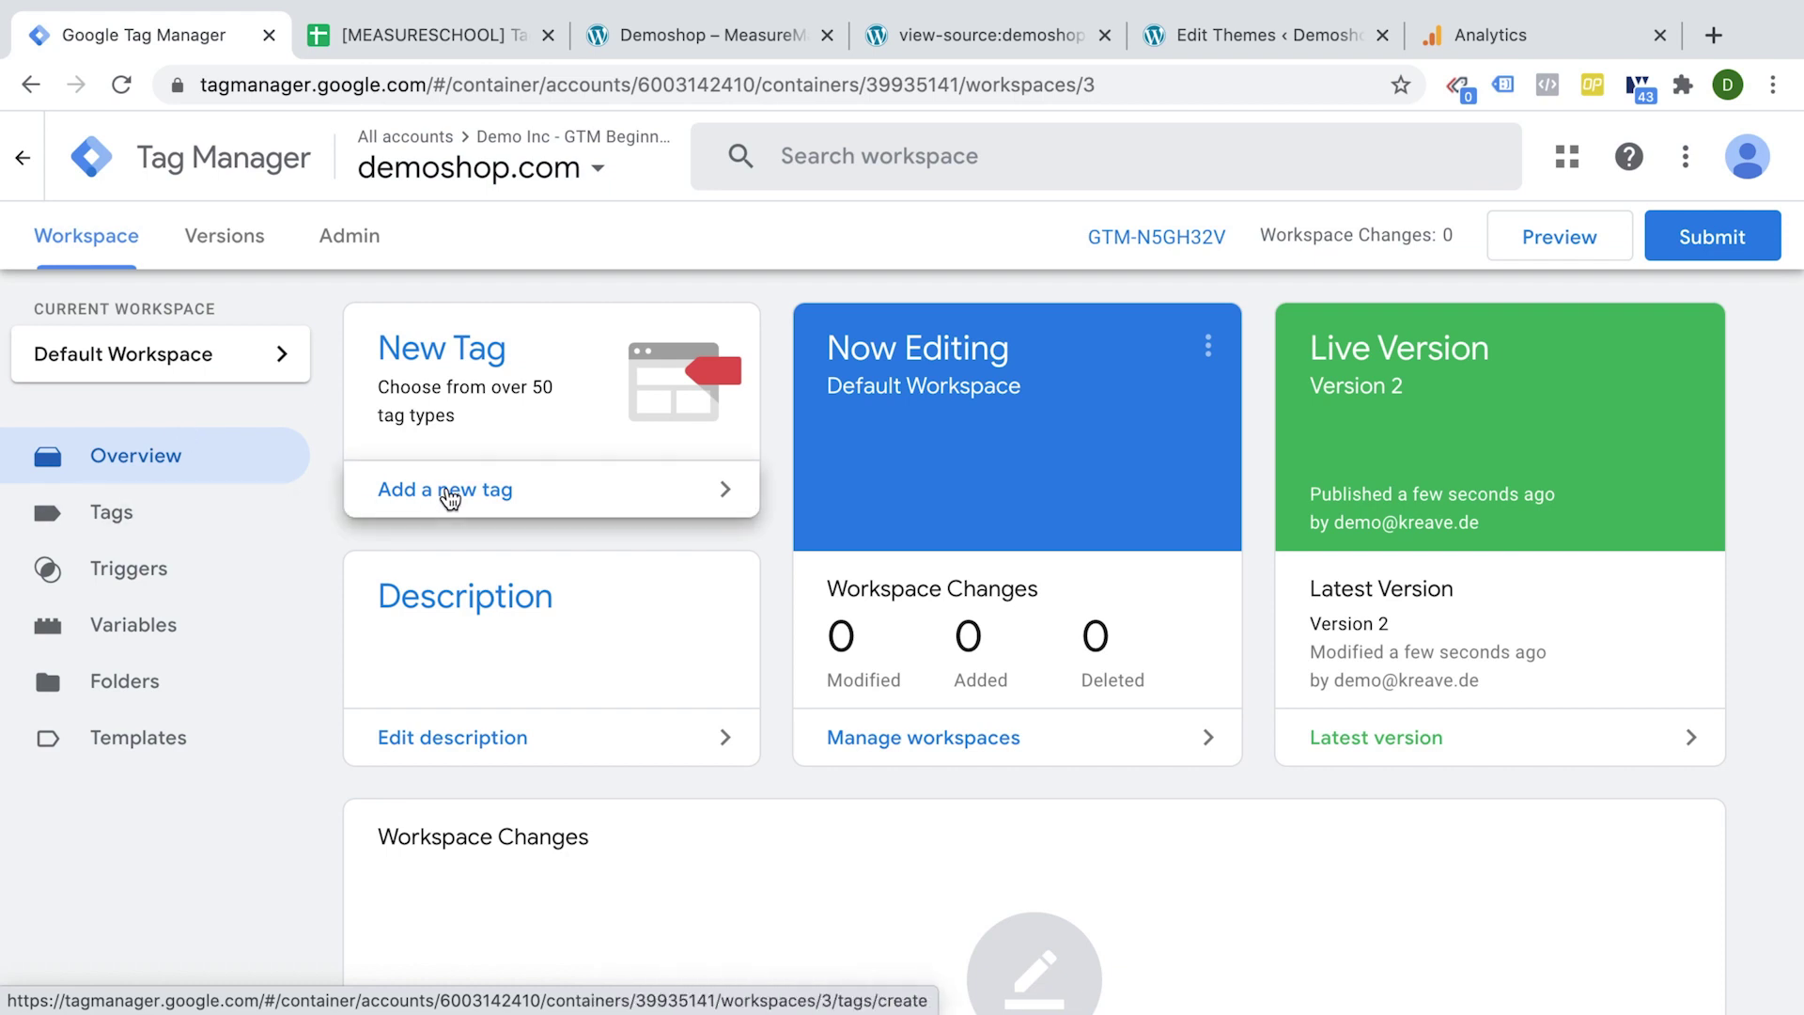
click(450, 498)
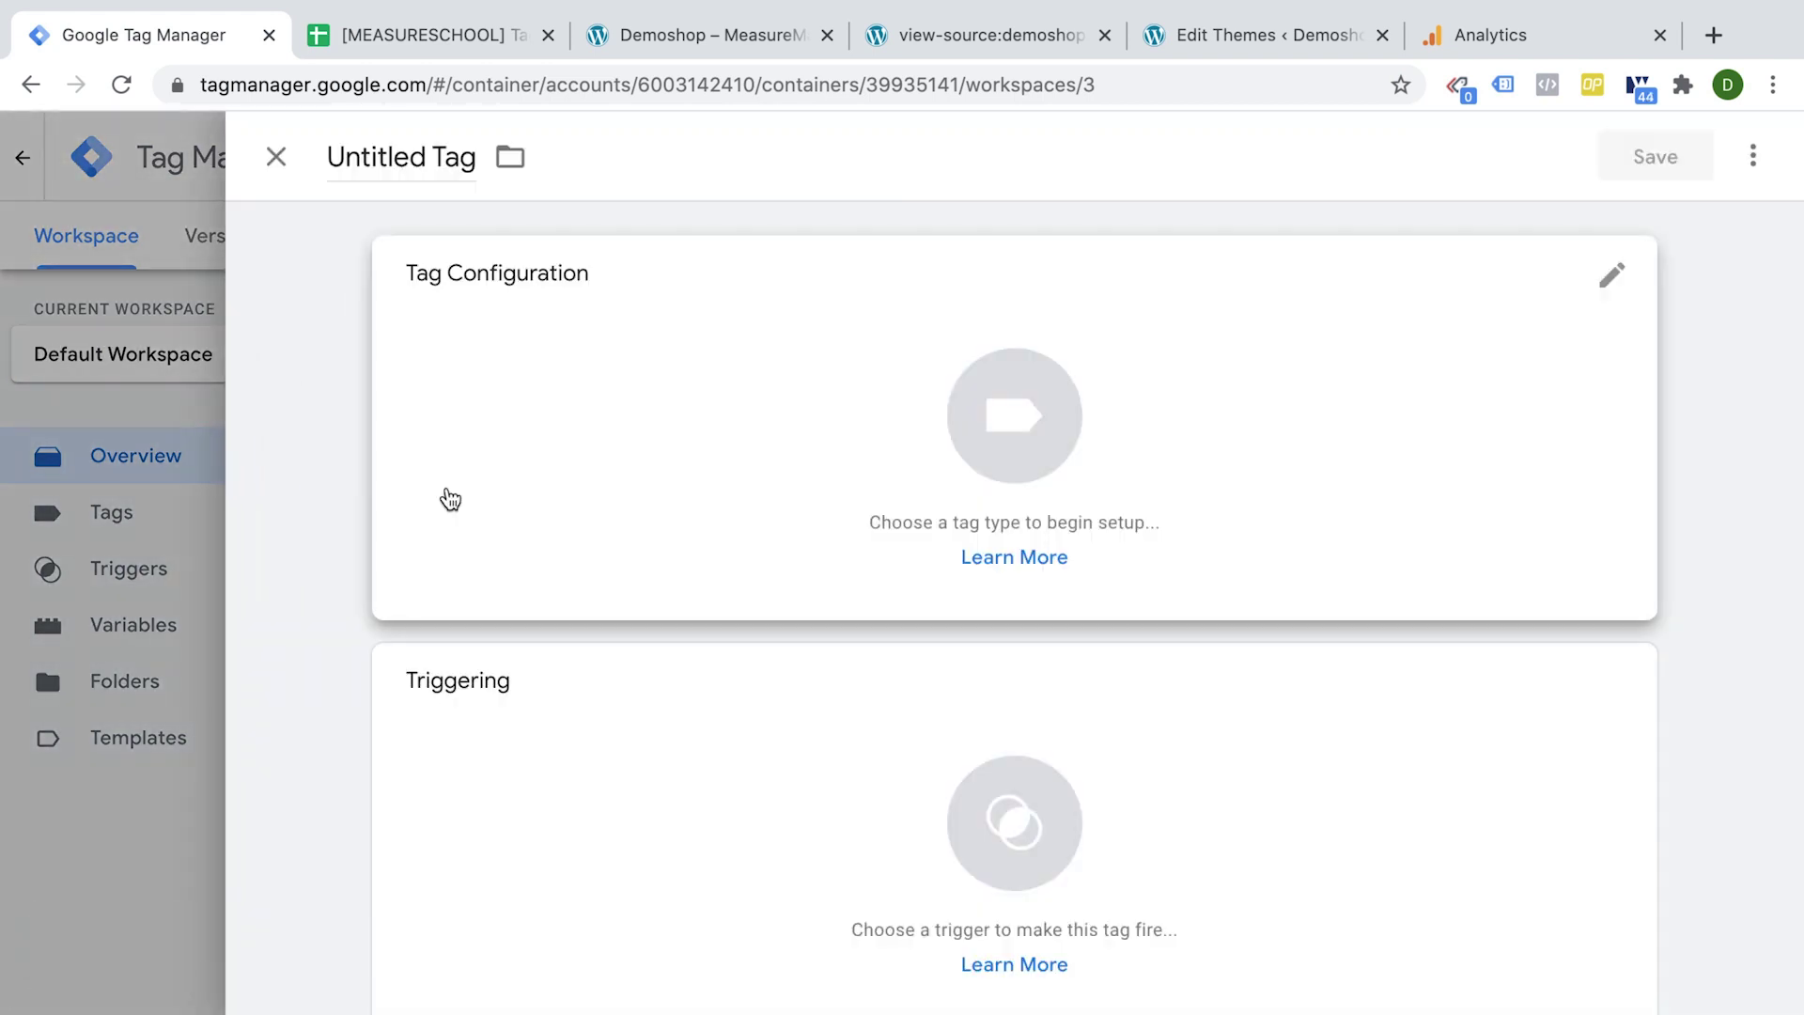
double_click(392, 158)
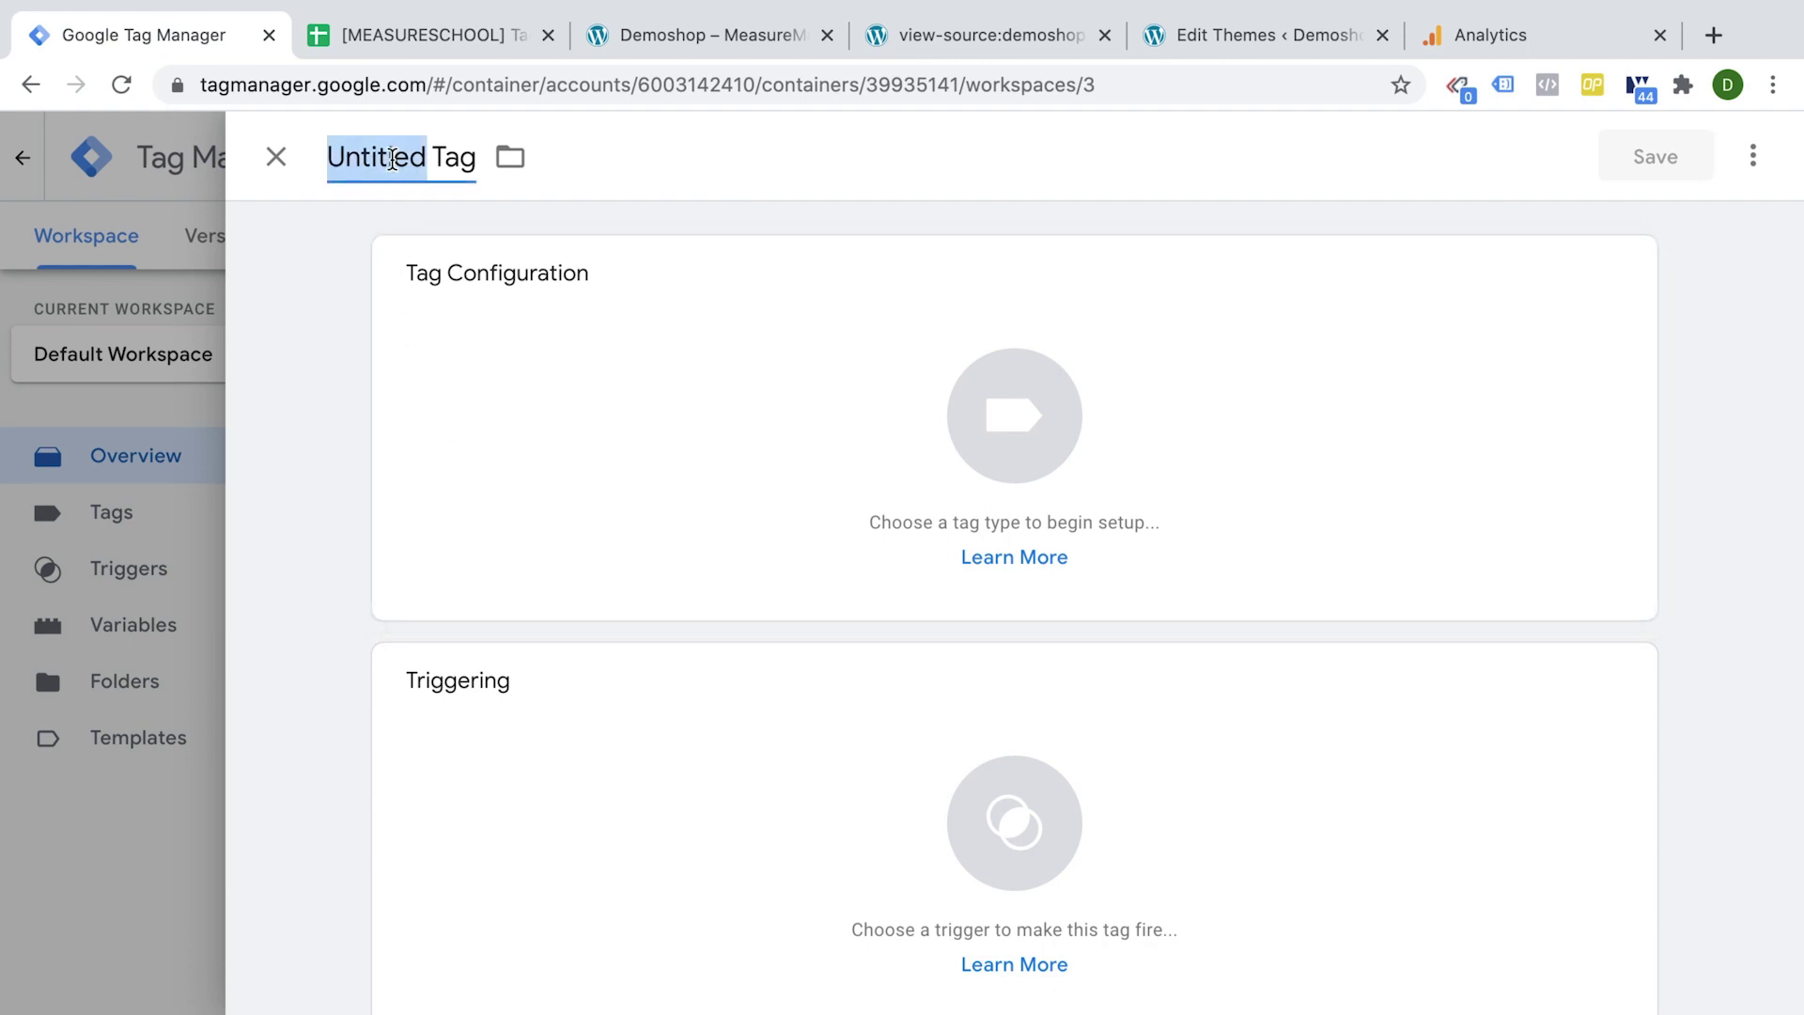
triple_click(392, 158)
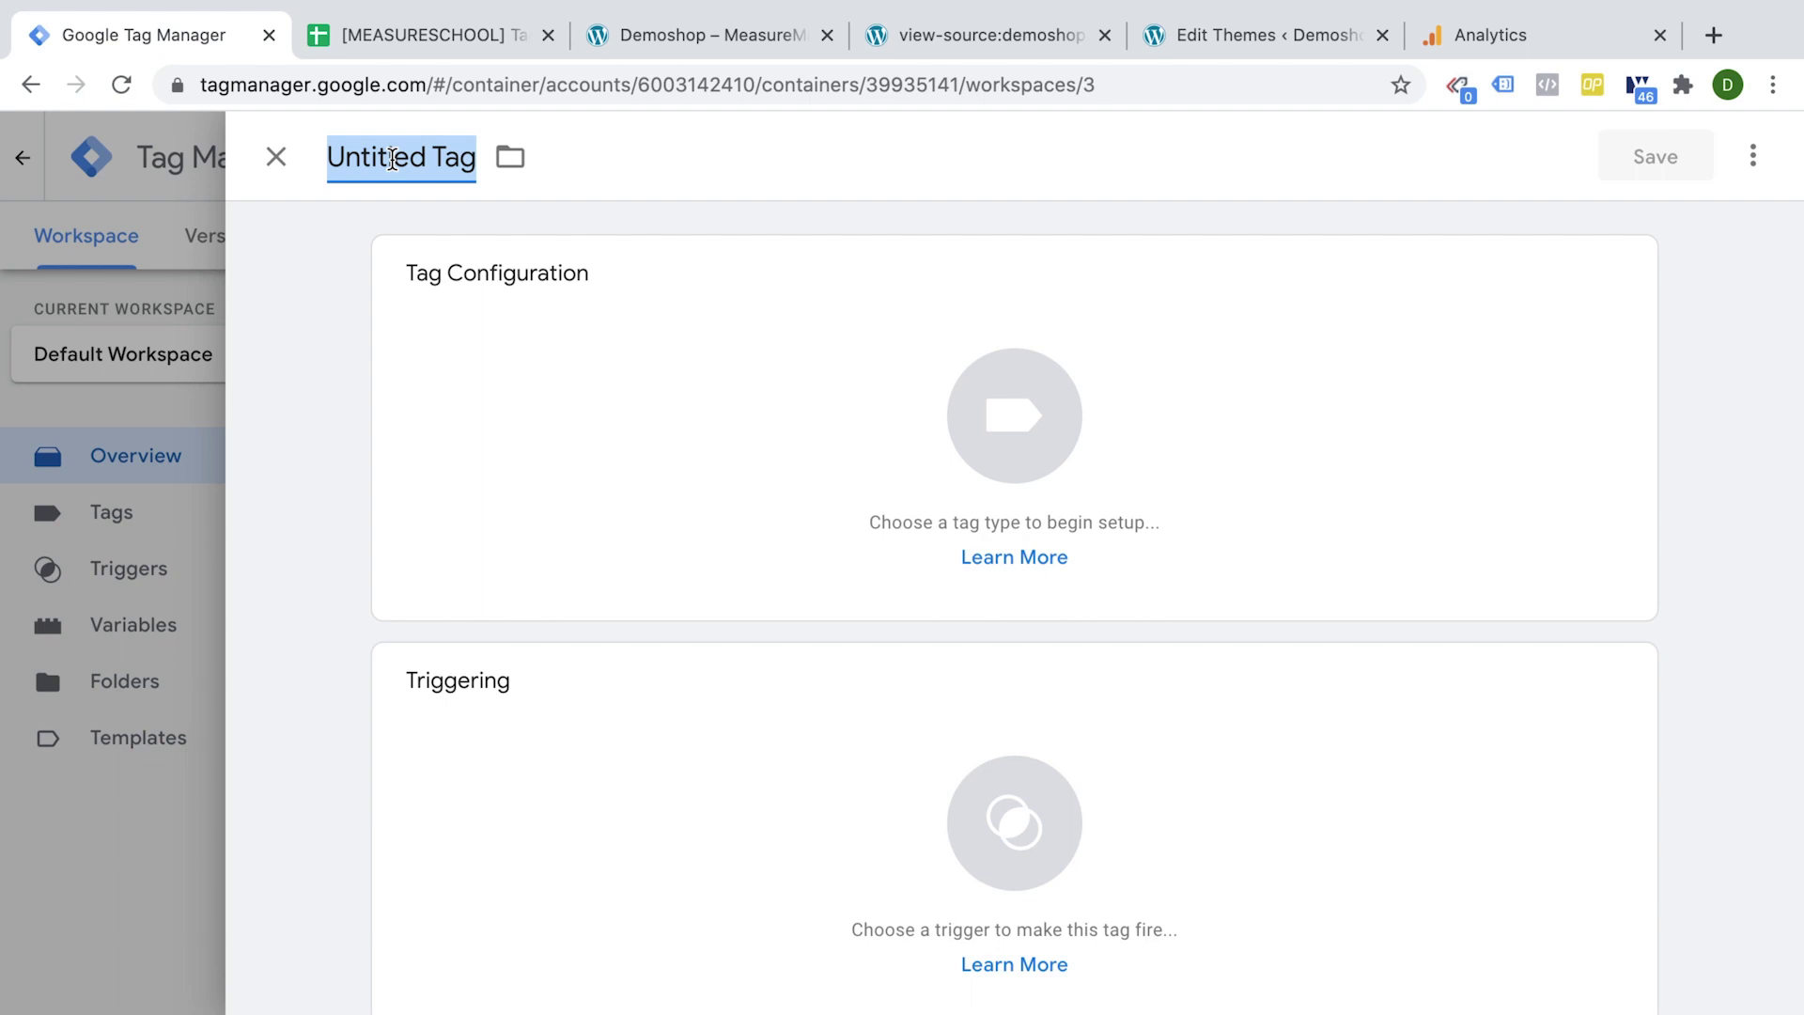
click(418, 39)
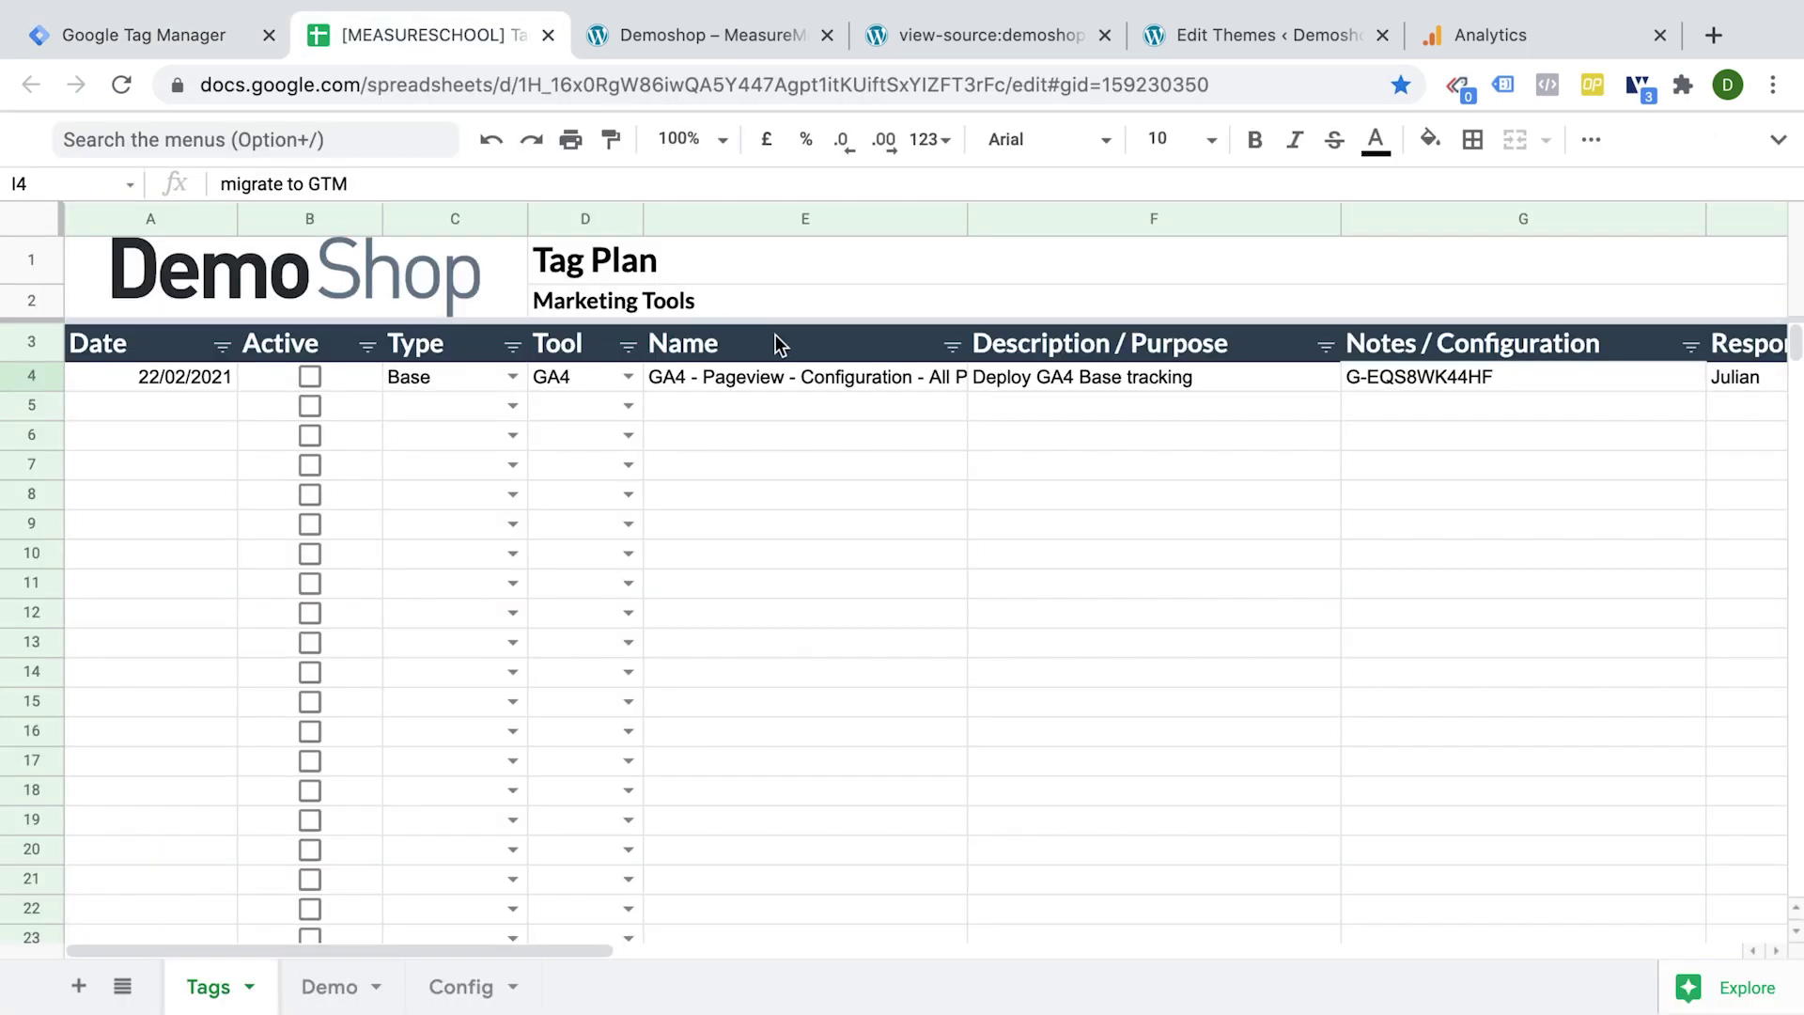
click(781, 380)
key(super+c)
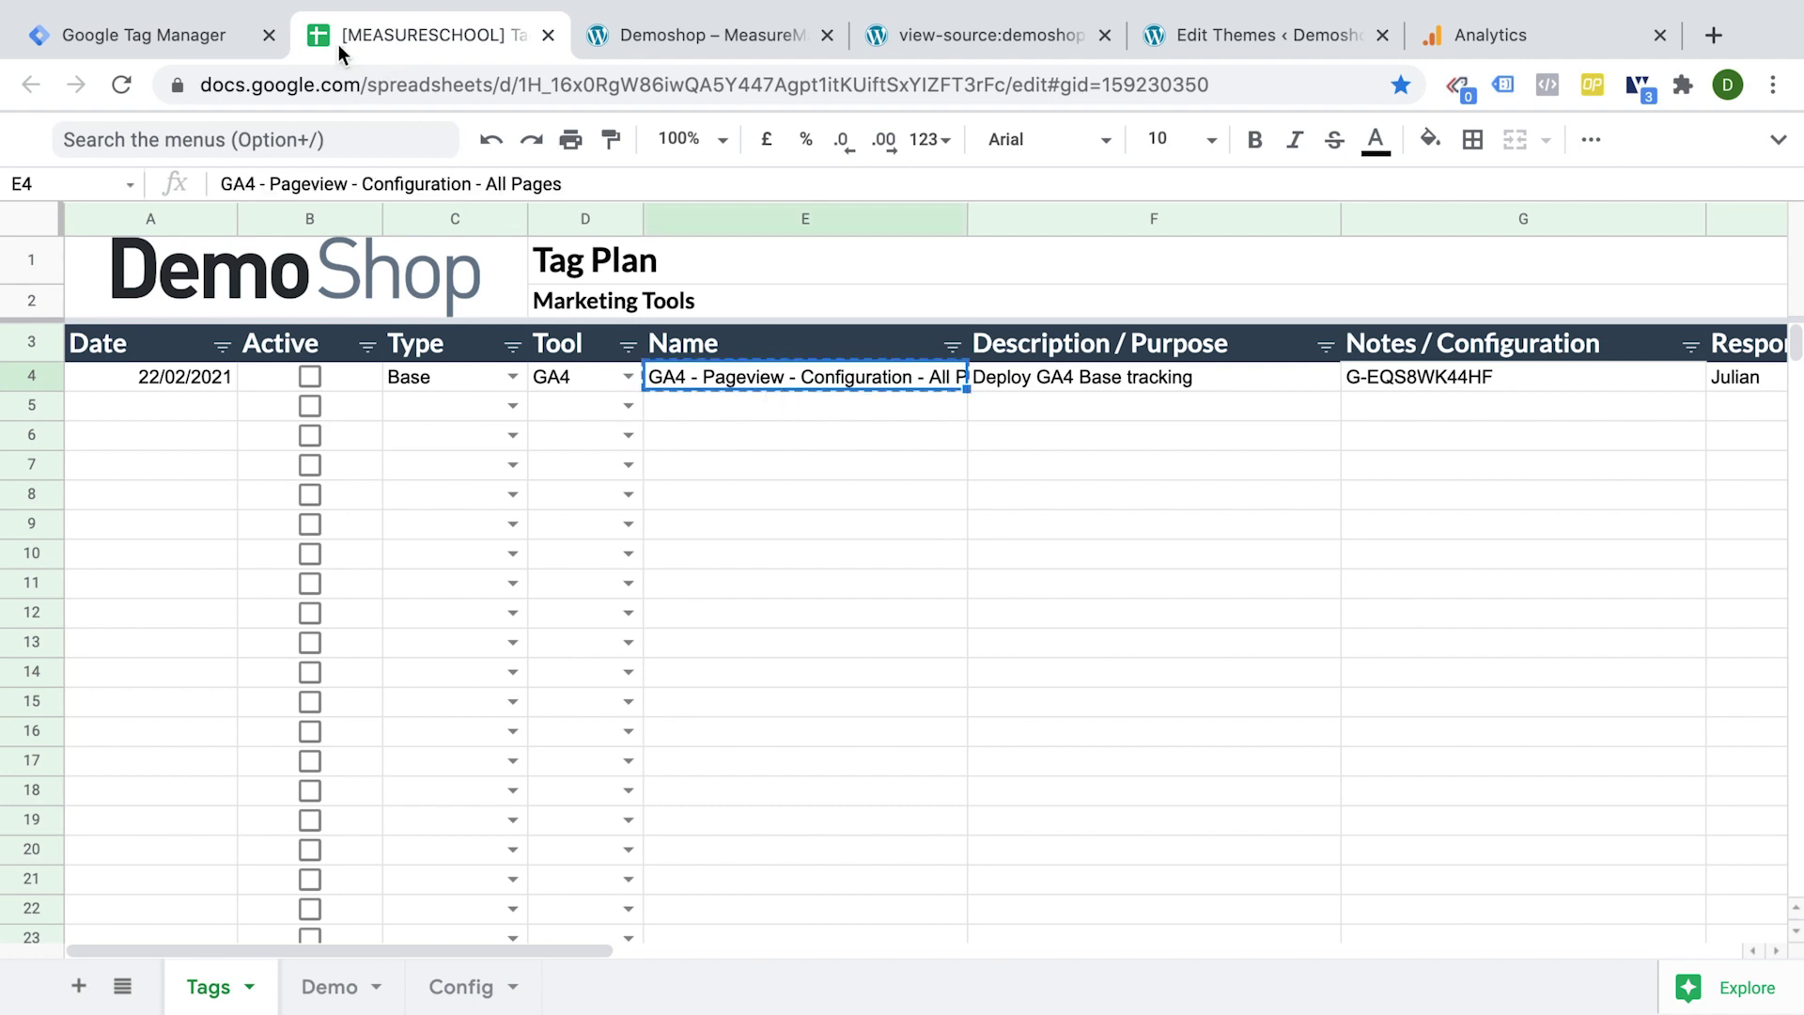
click(216, 37)
key(super+v)
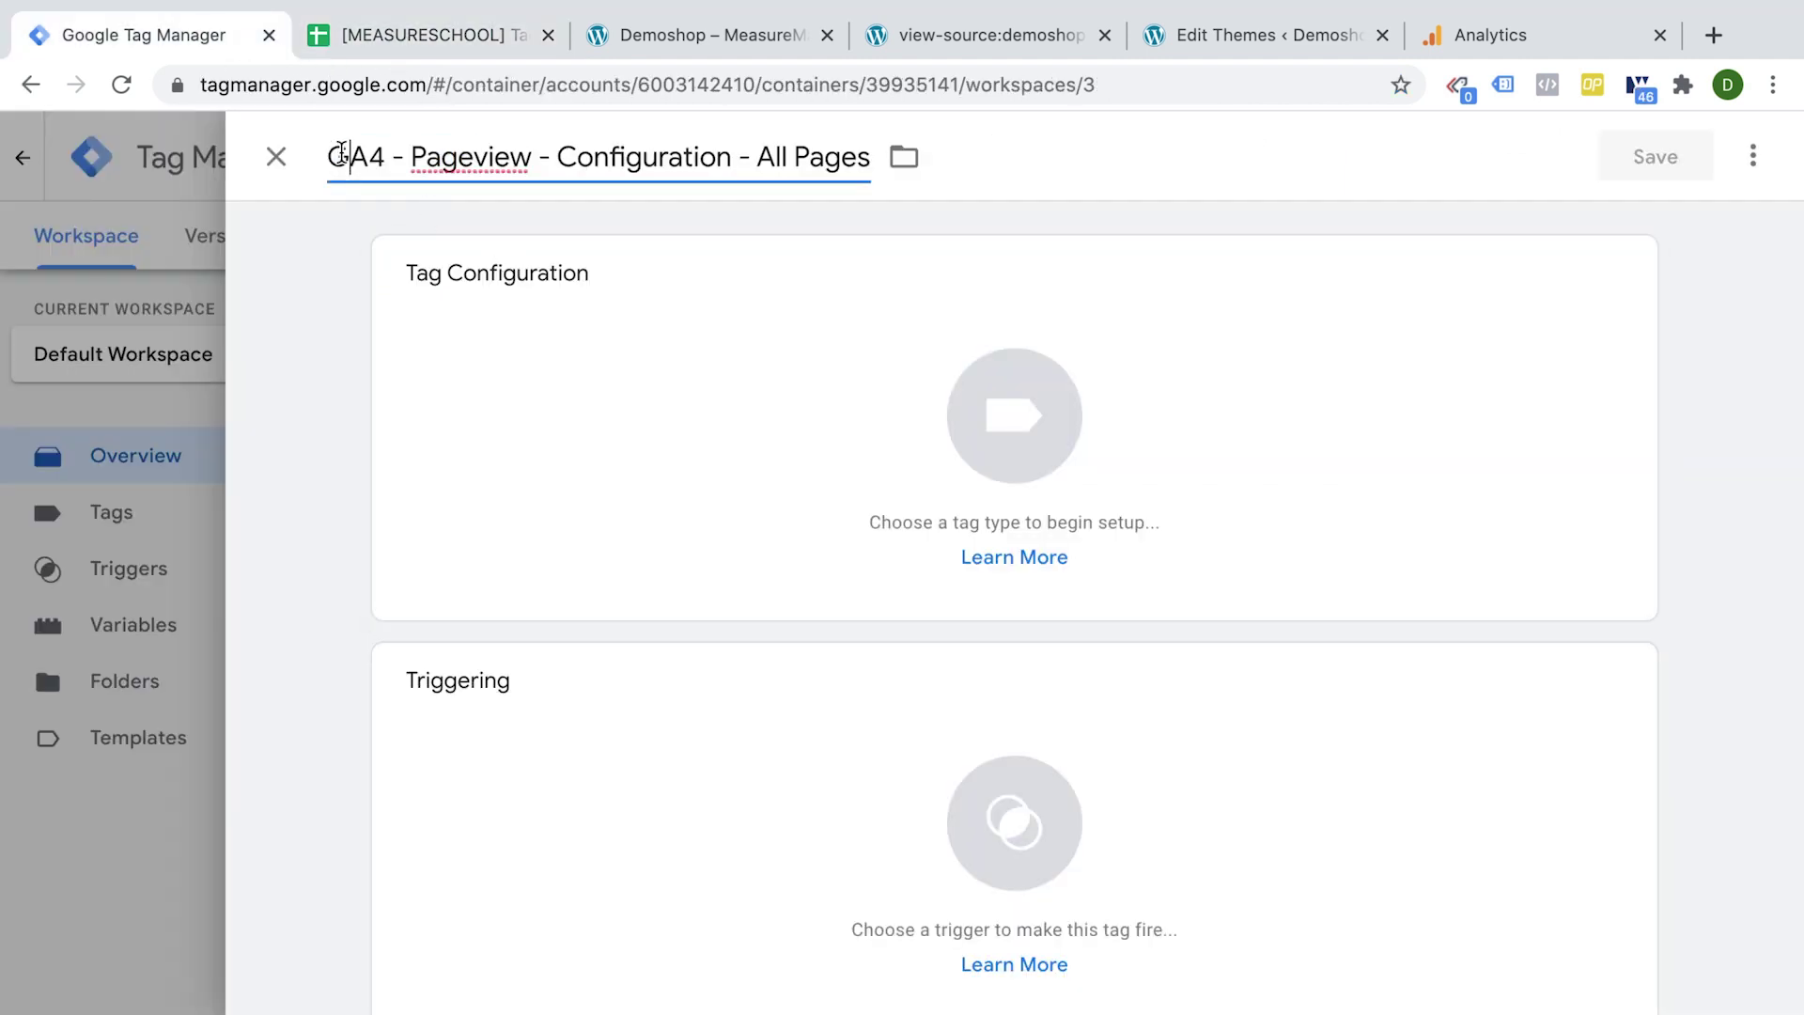
Check each part of the pasted tag name, then open the tag type list.
double_click(343, 158)
double_click(504, 159)
double_click(645, 156)
click(493, 152)
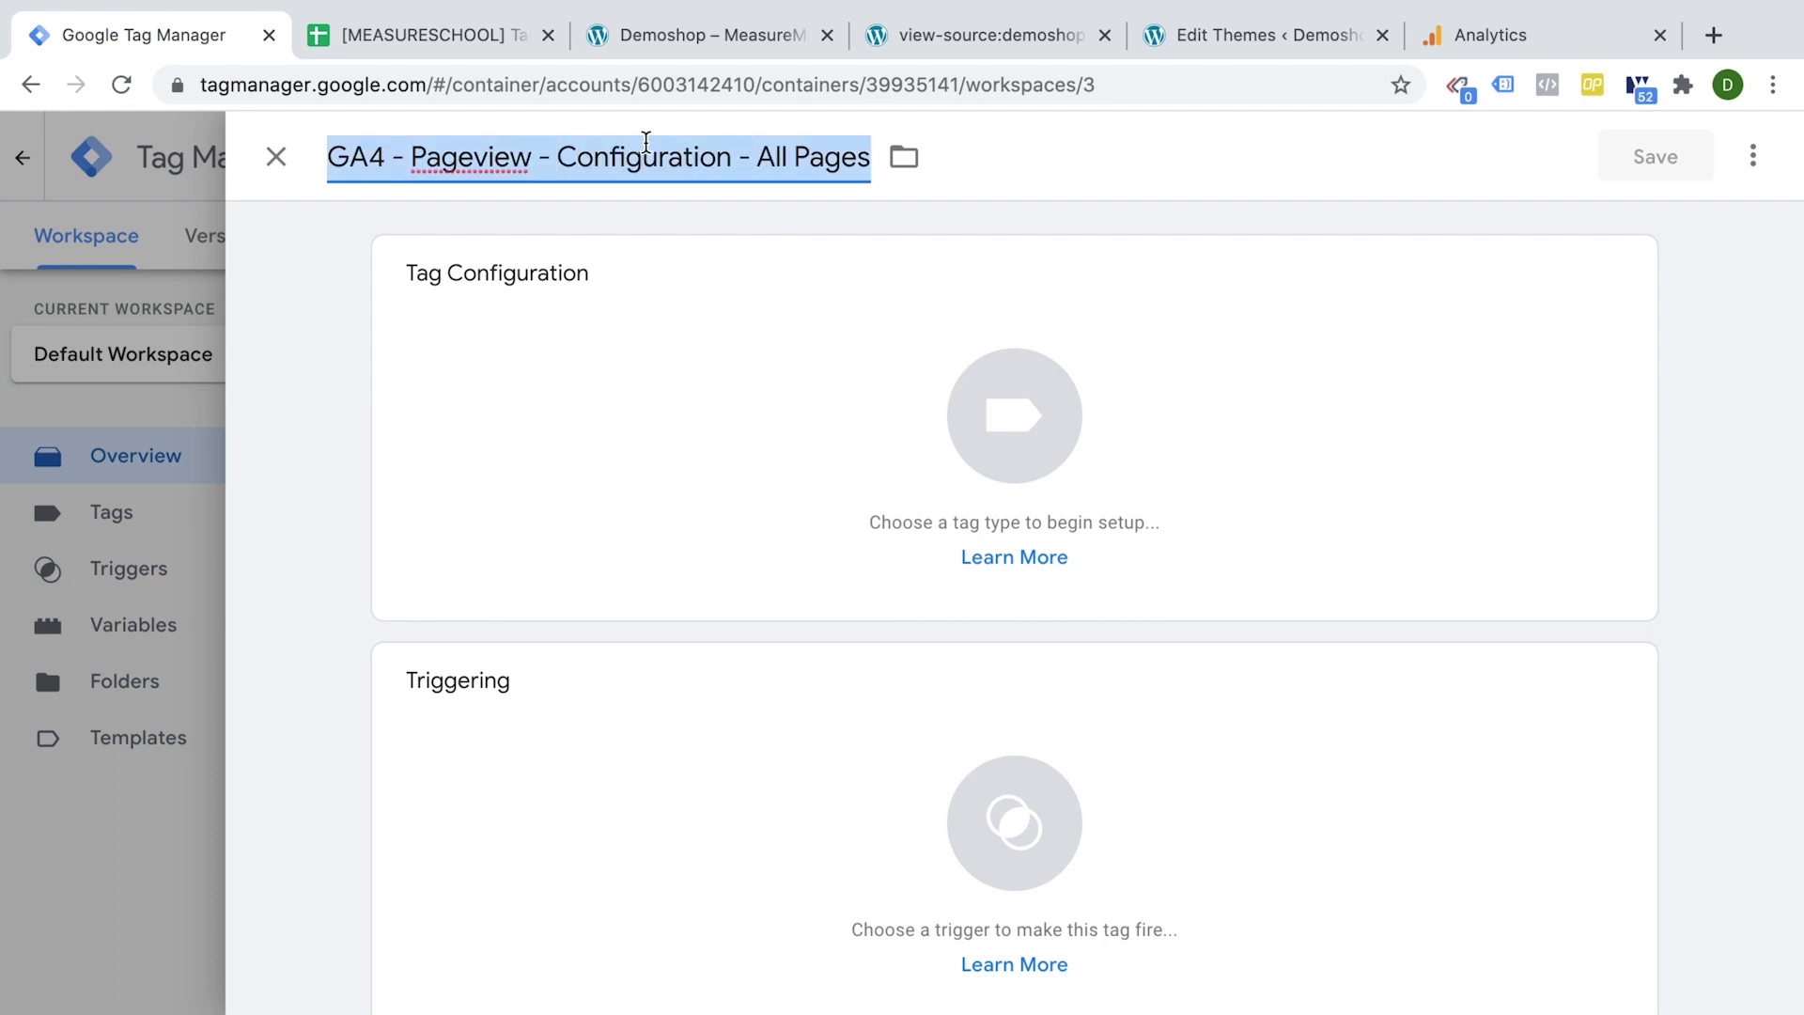
double_click(796, 168)
click(763, 155)
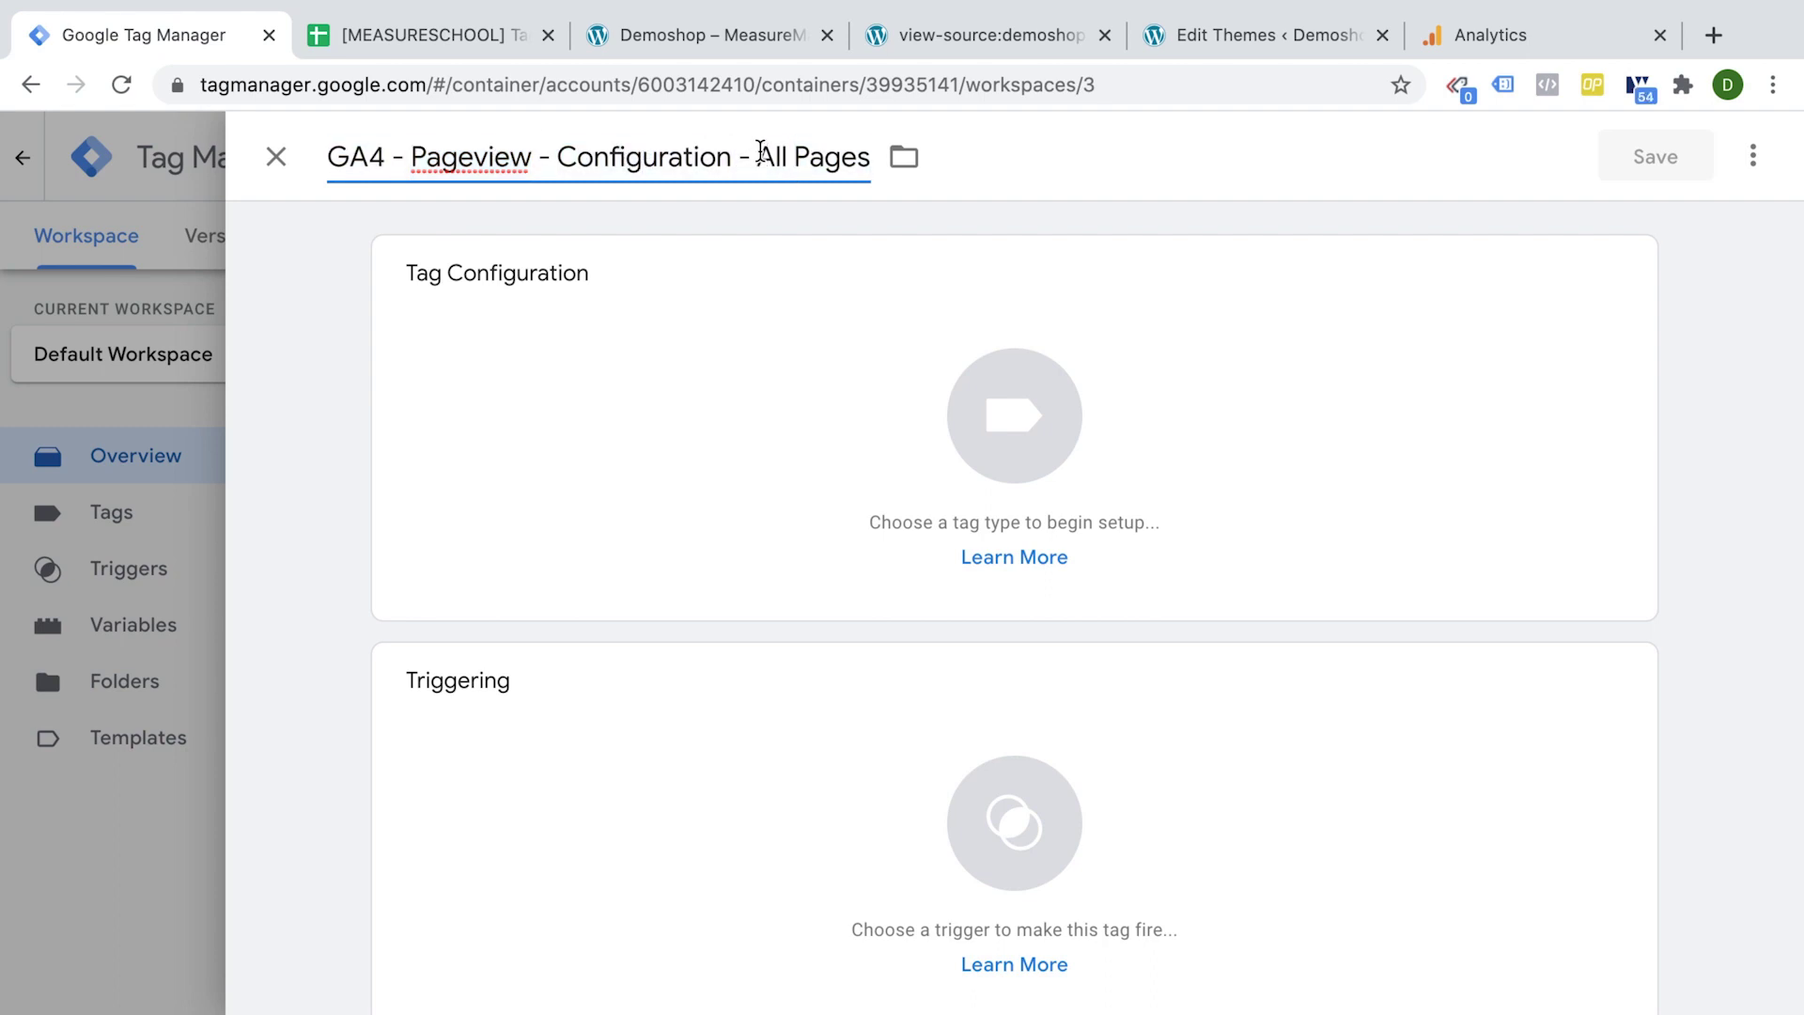
drag(761, 152, 861, 151)
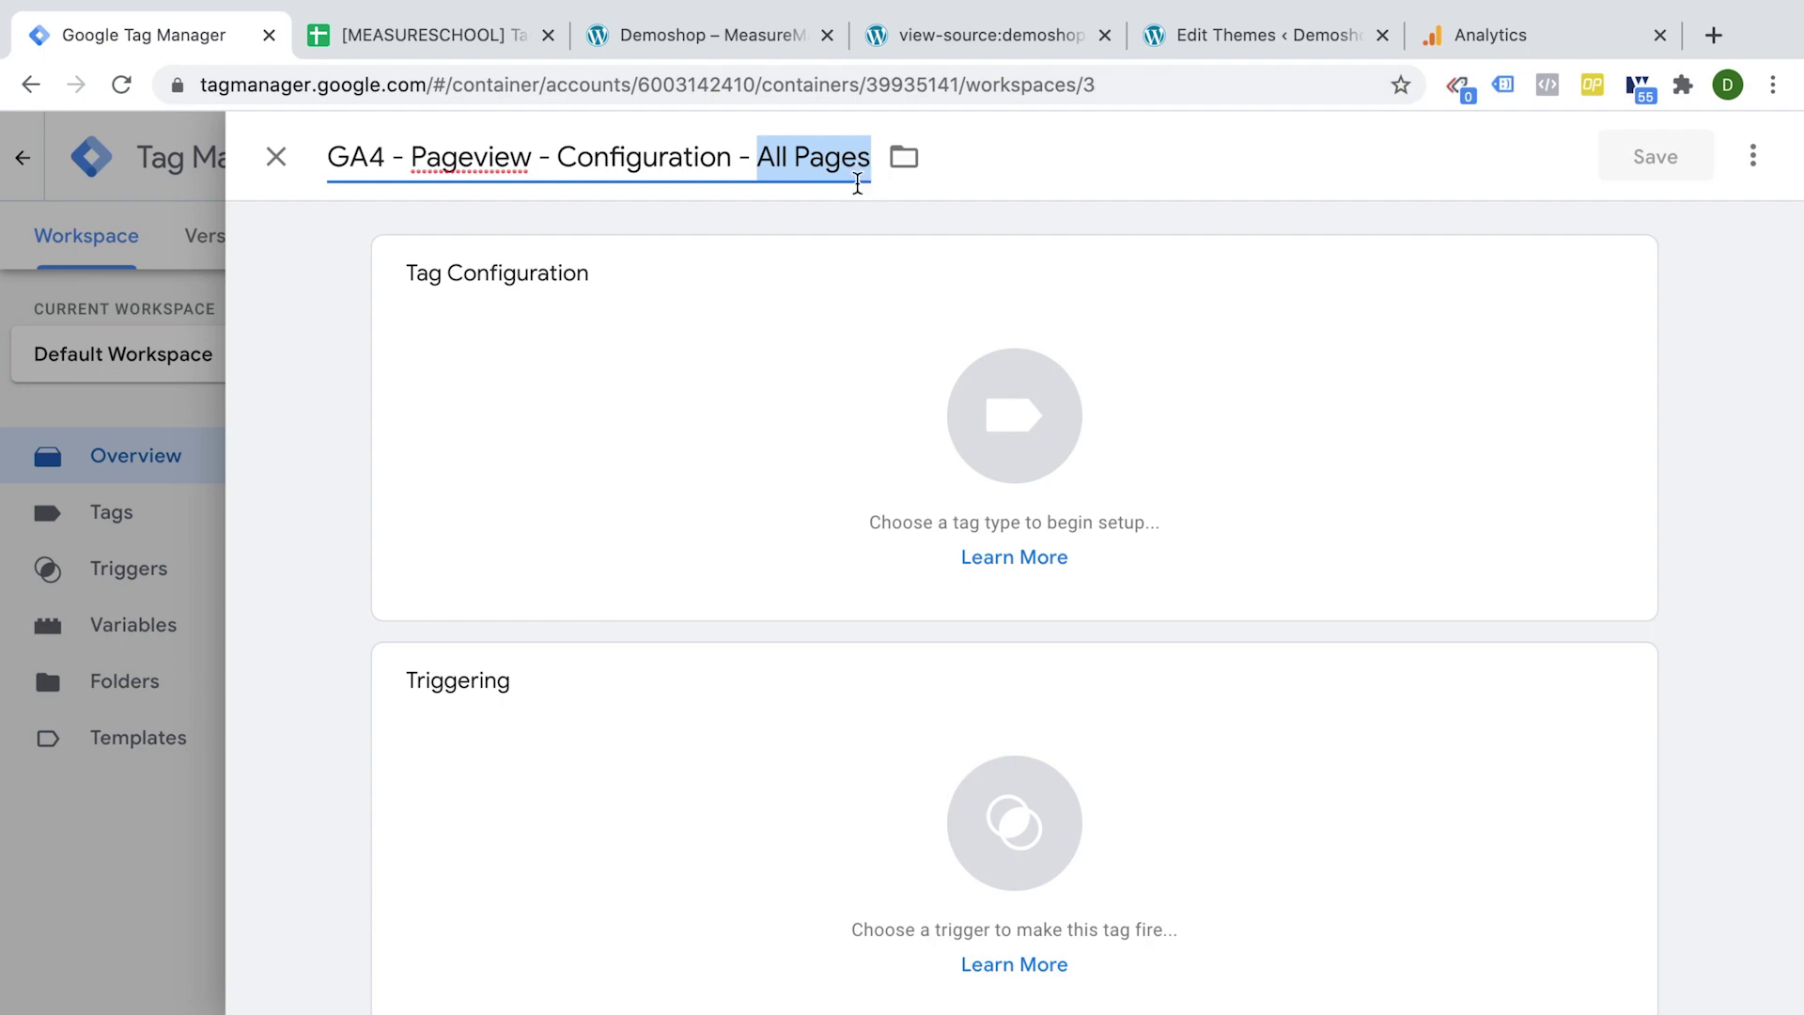
click(686, 357)
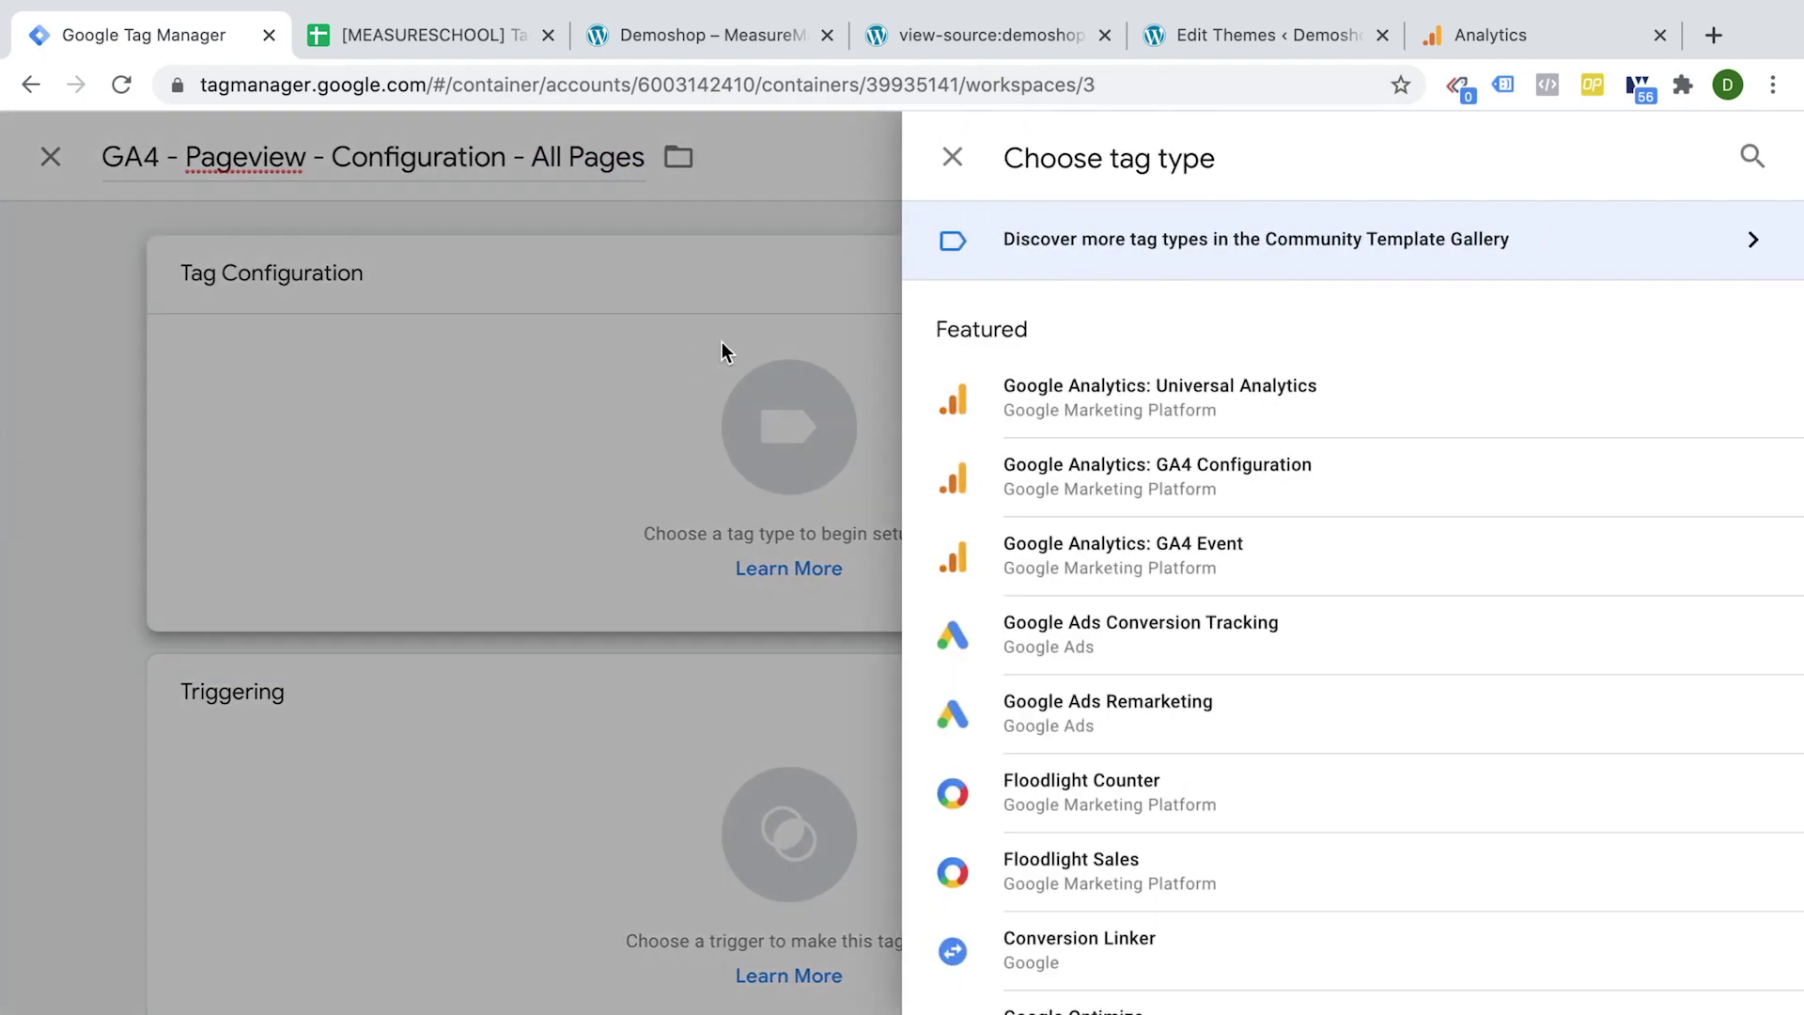
Choose Google Analytics: GA4 Configuration as the tag type.
scroll(1208, 329, down, 20)
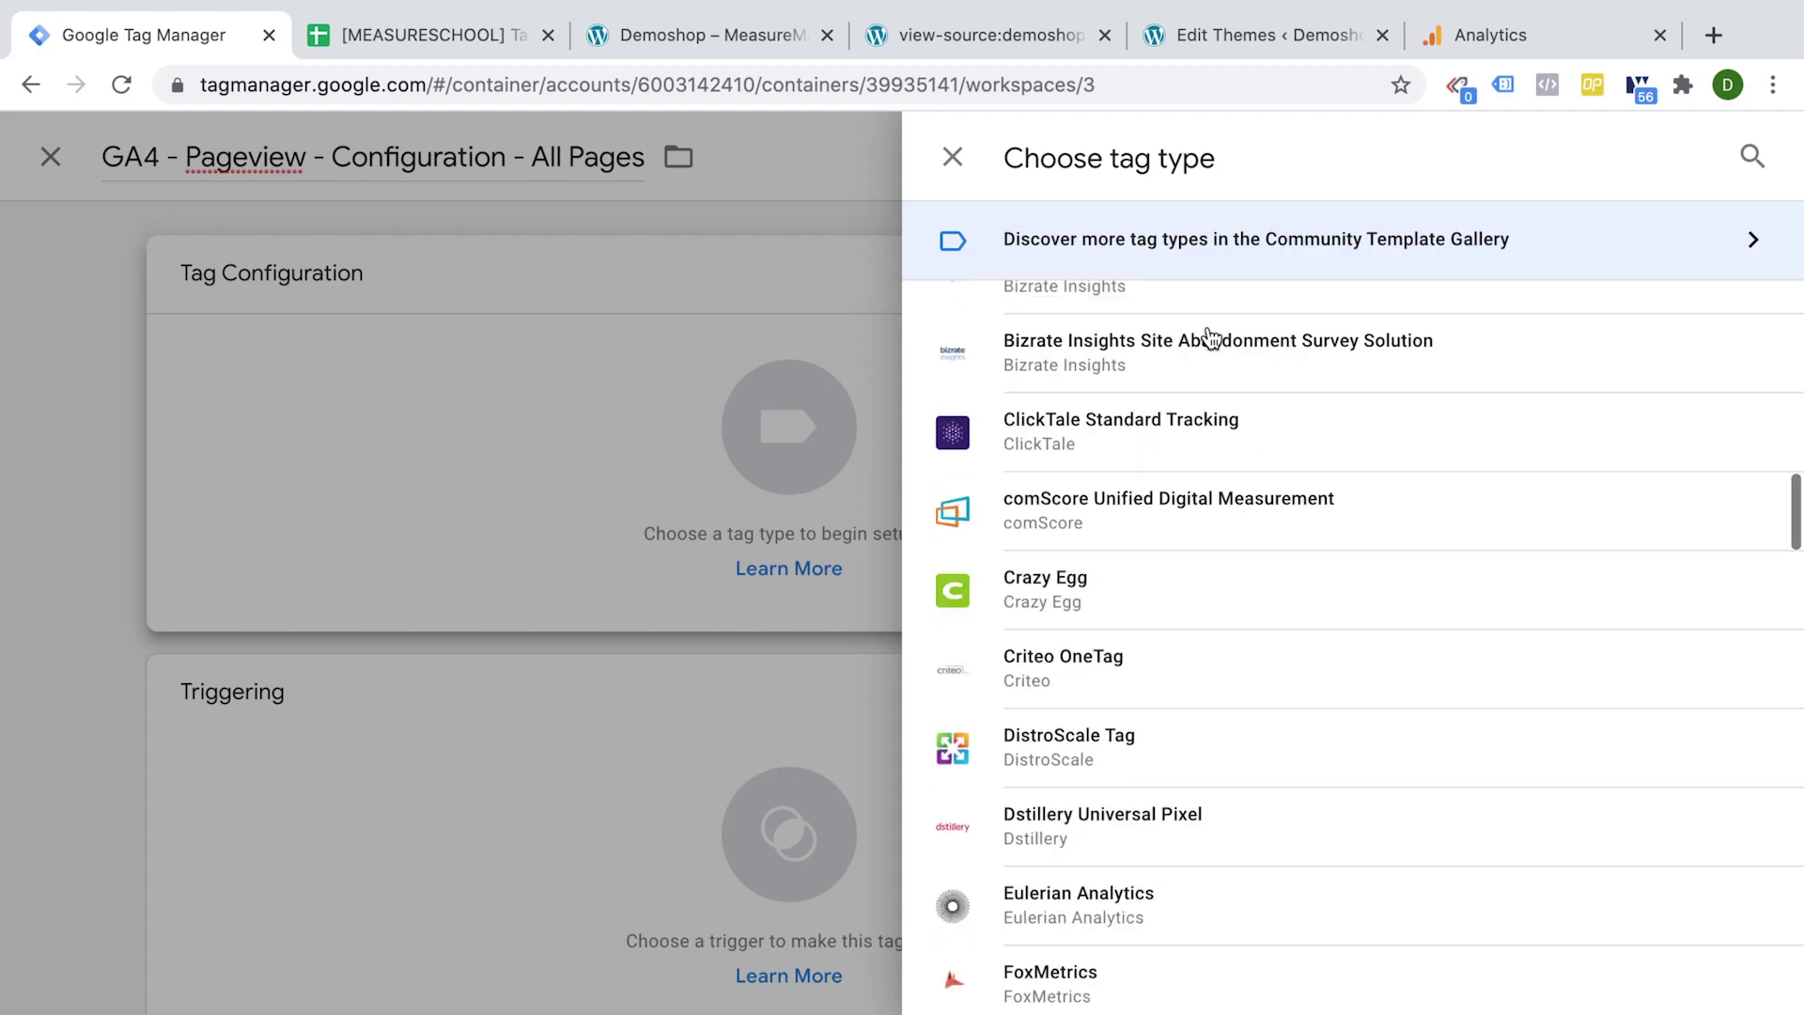
scroll(1210, 339, down, 20)
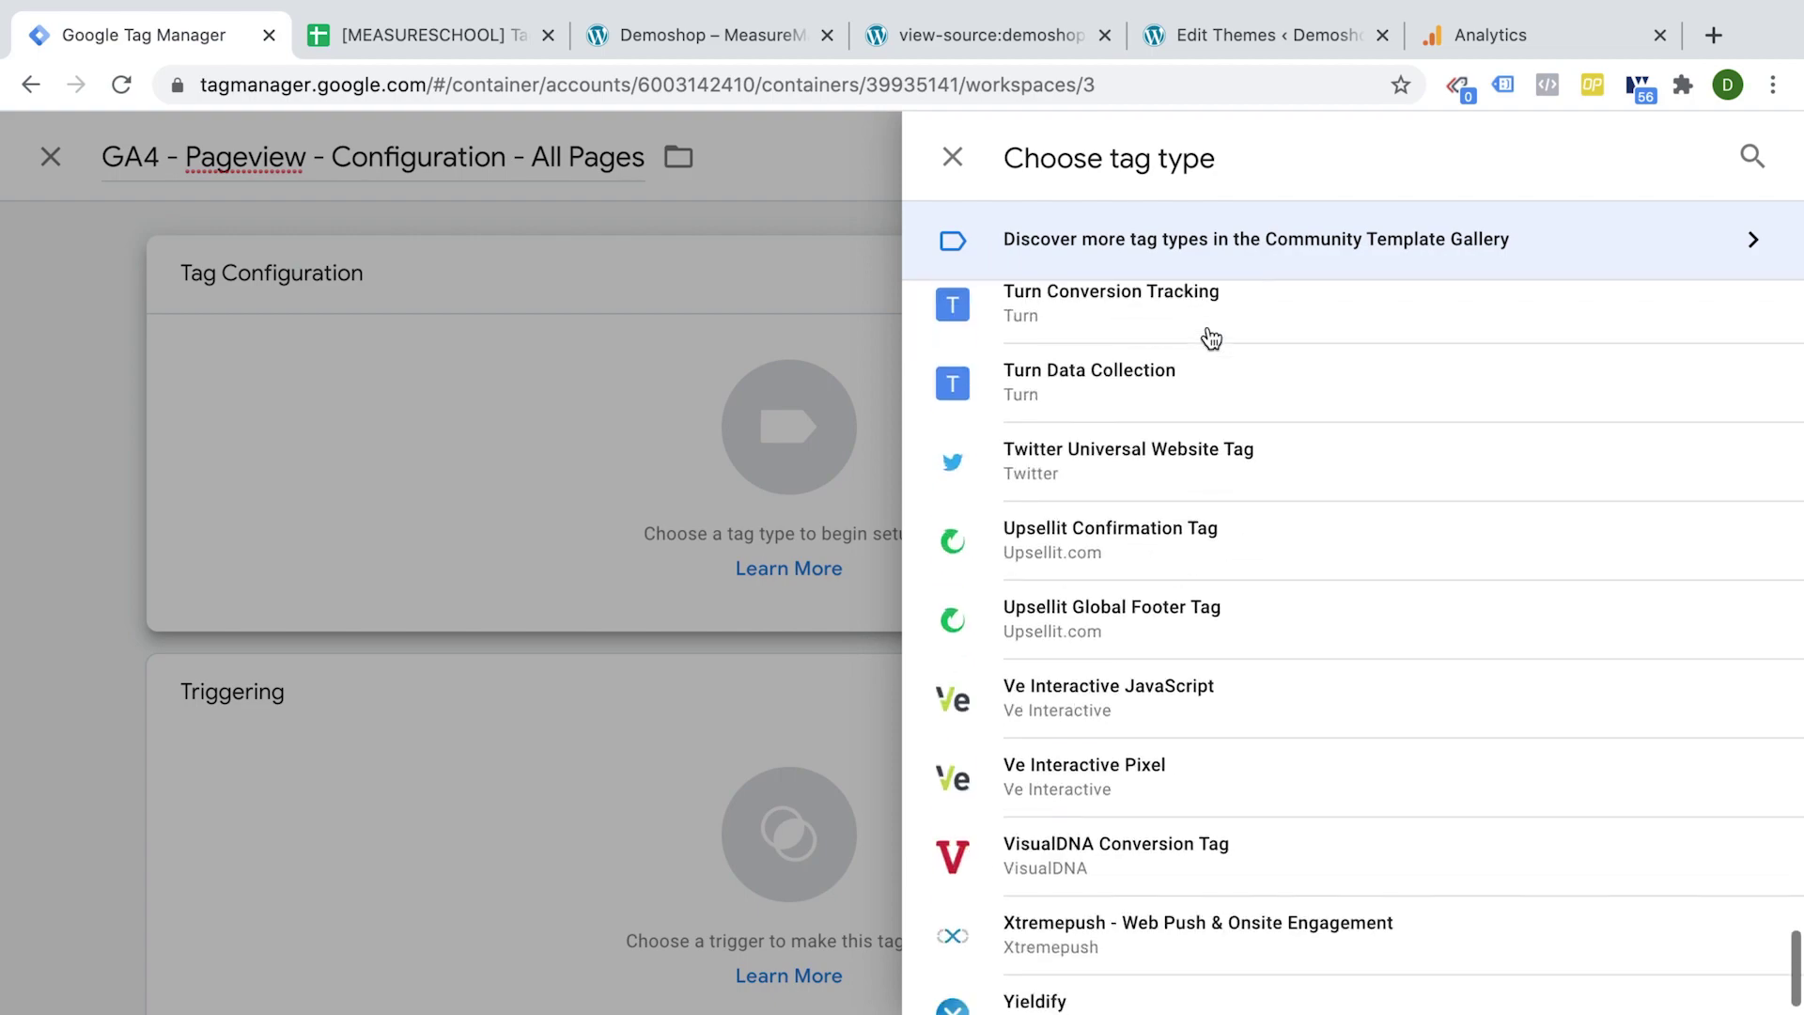
scroll(1210, 338, up, 20)
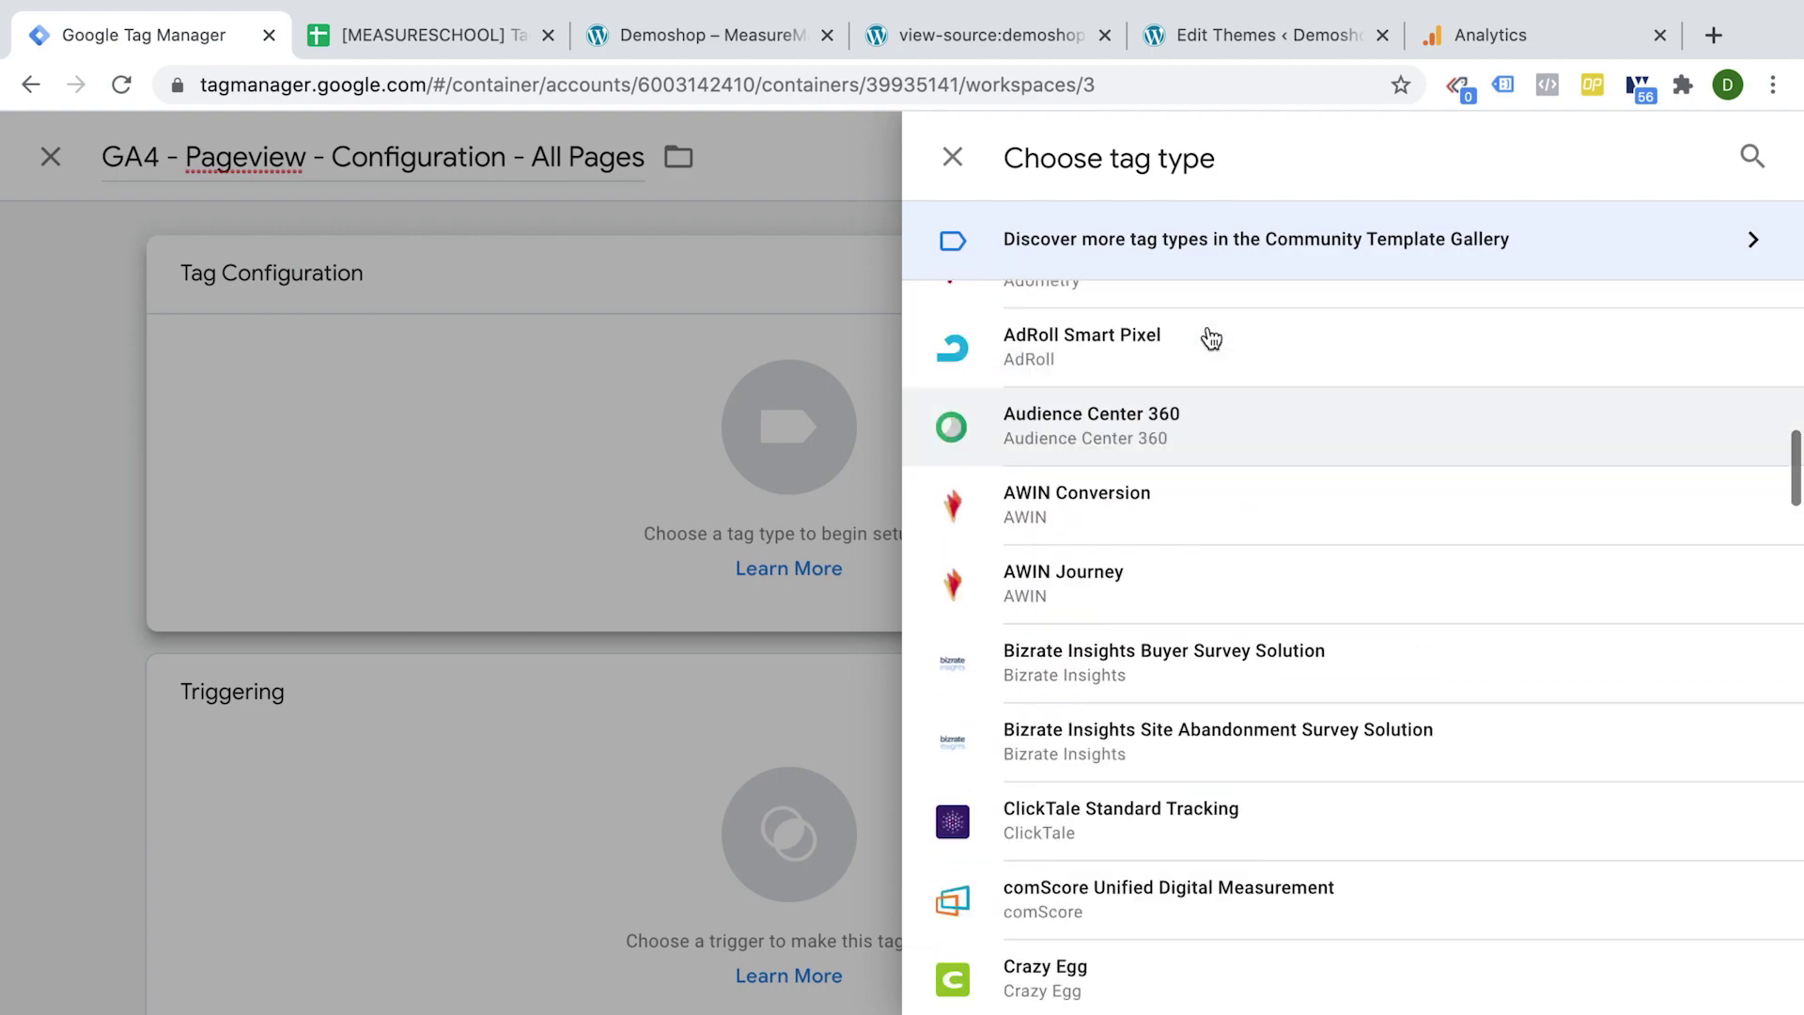
scroll(1210, 338, up, 15)
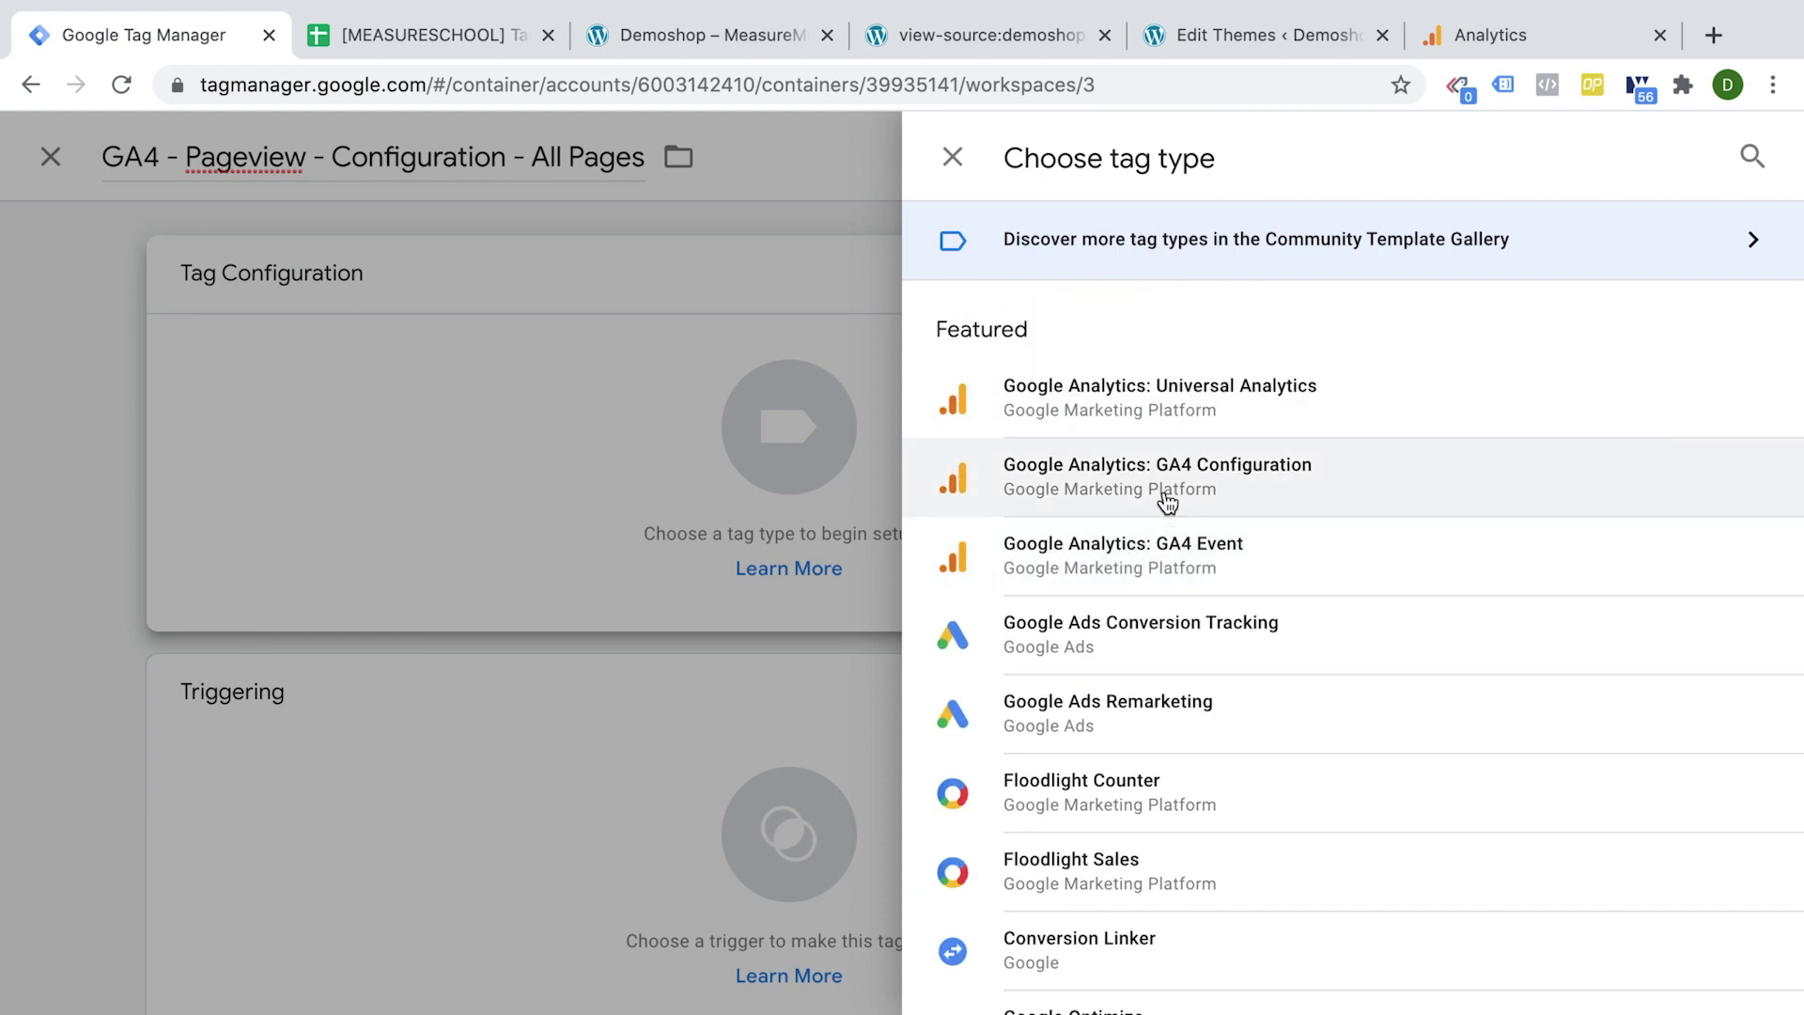
click(1218, 497)
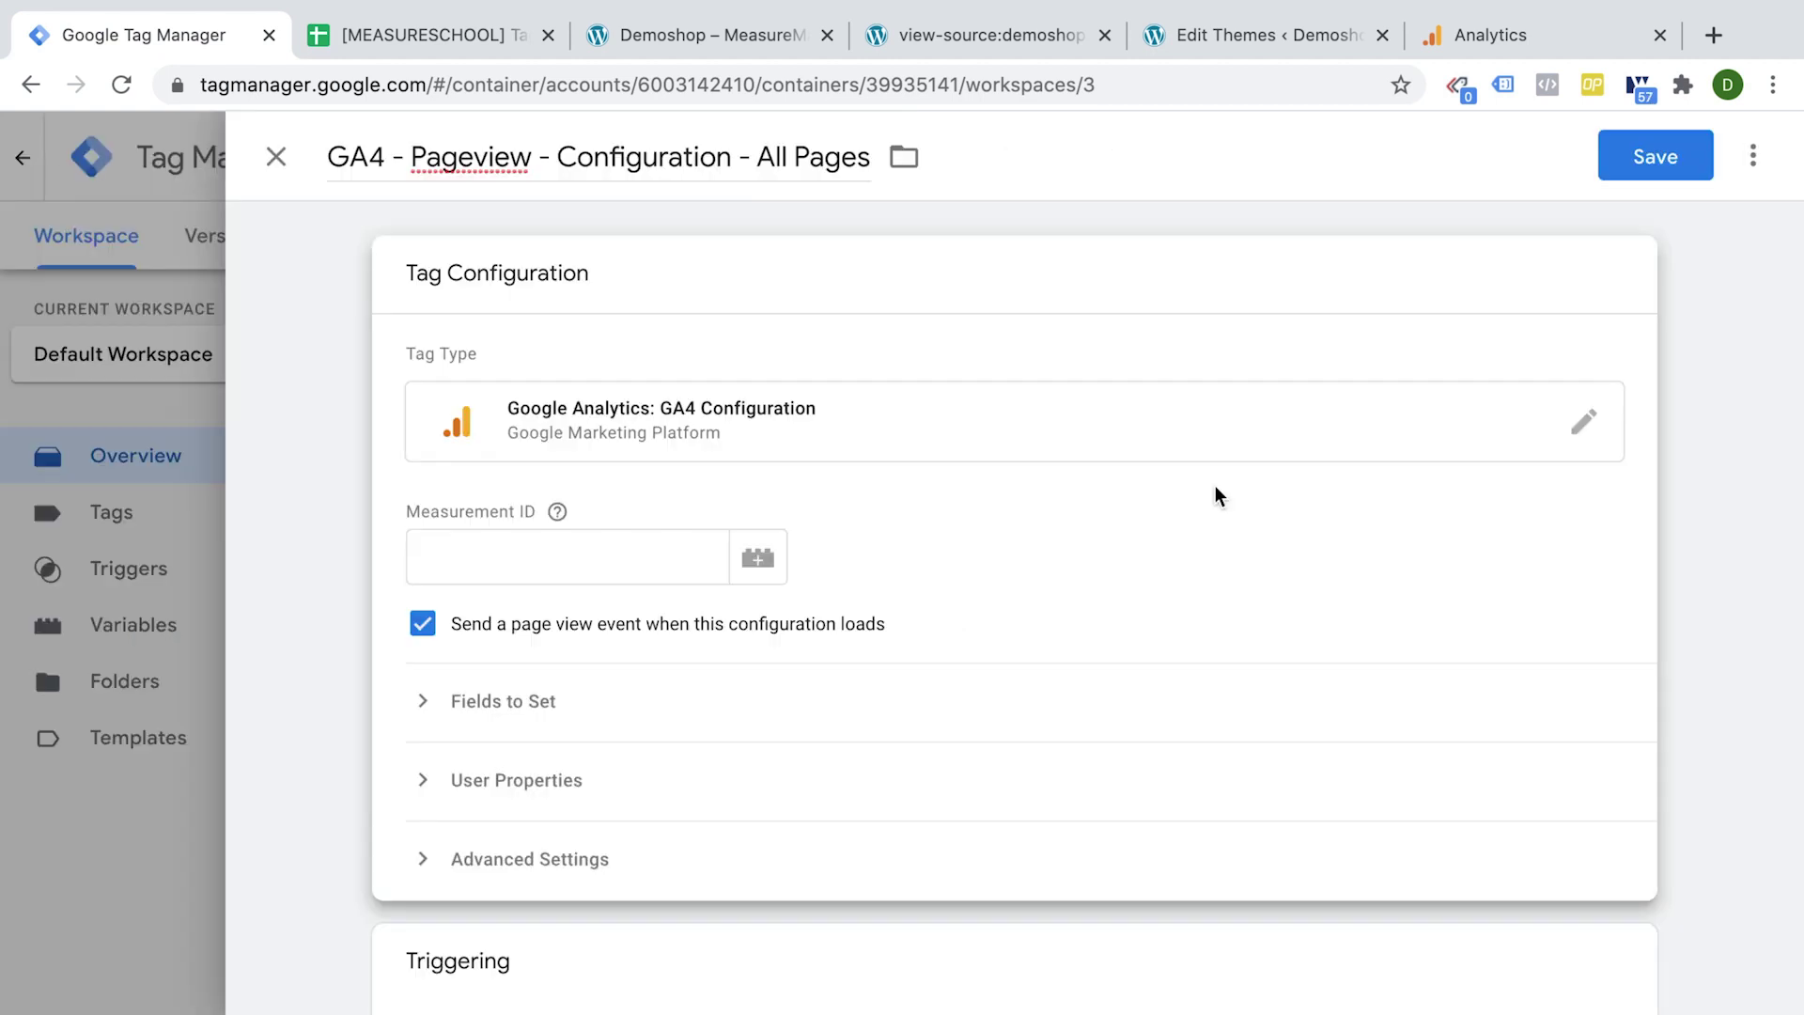
Expand Fields to Set, User Properties and Advanced Settings and compare with the page source.
click(713, 701)
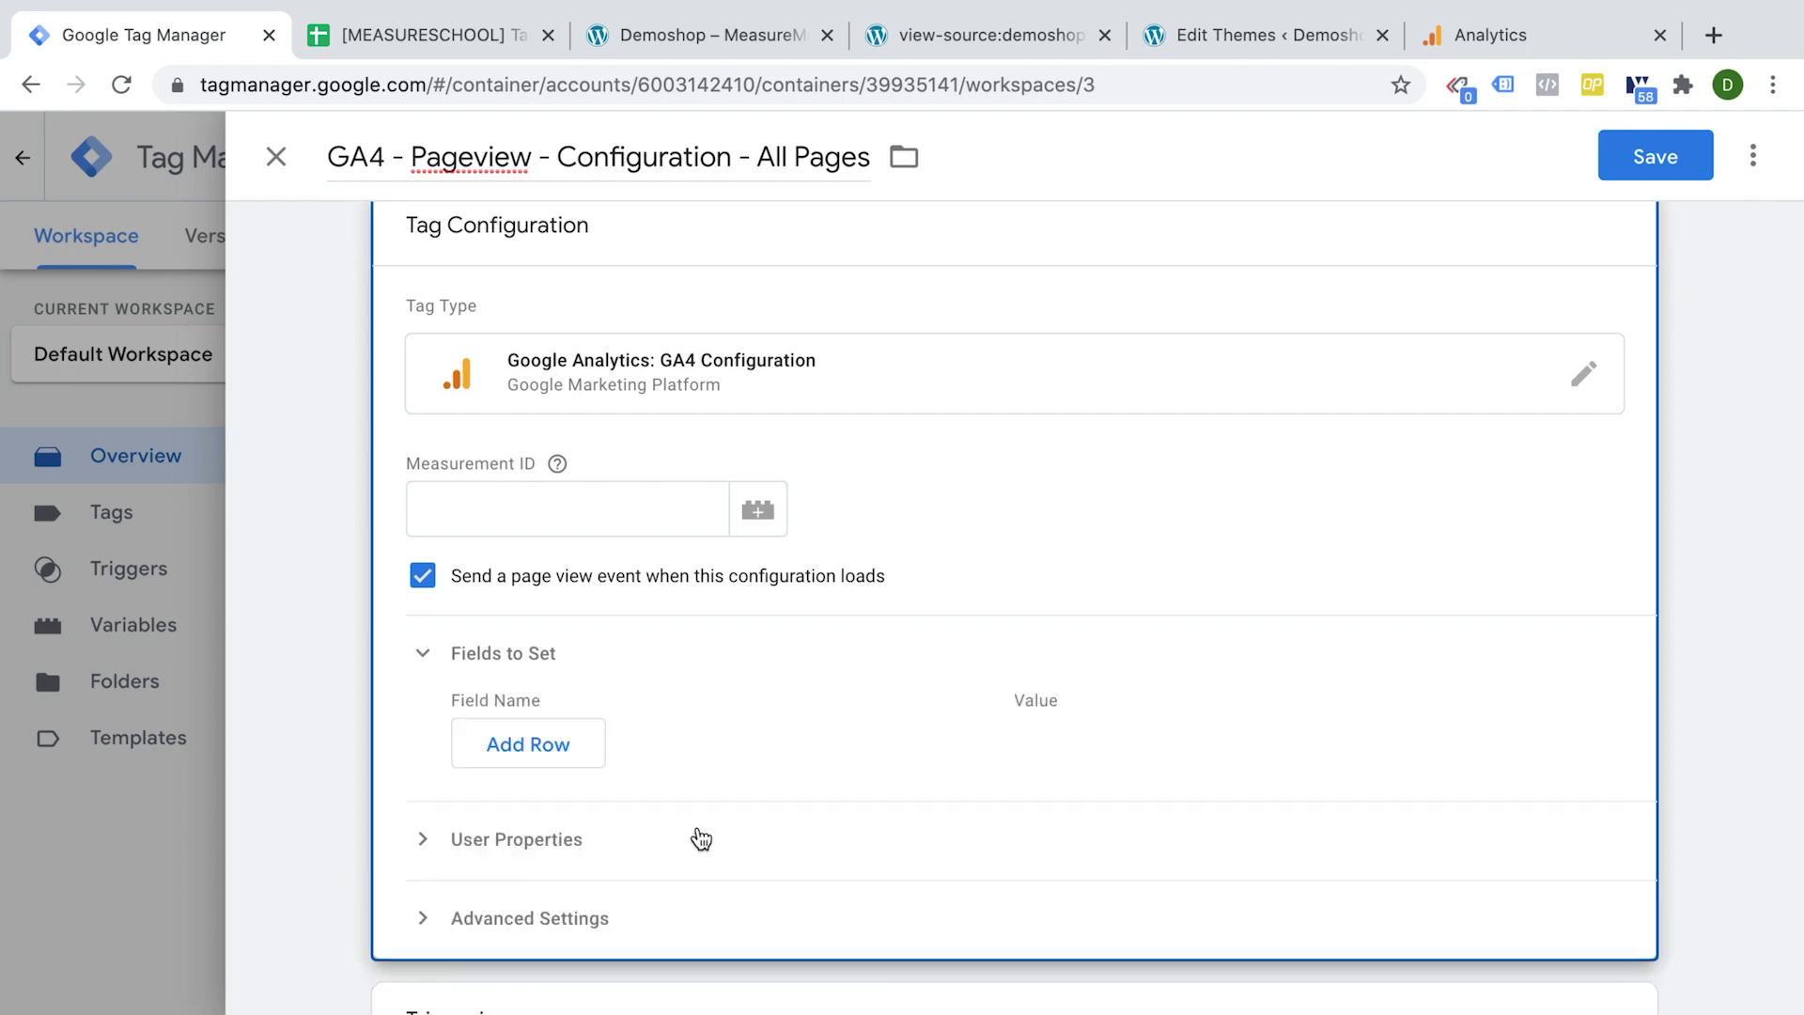
click(692, 837)
scroll(693, 846, down, 5)
click(700, 622)
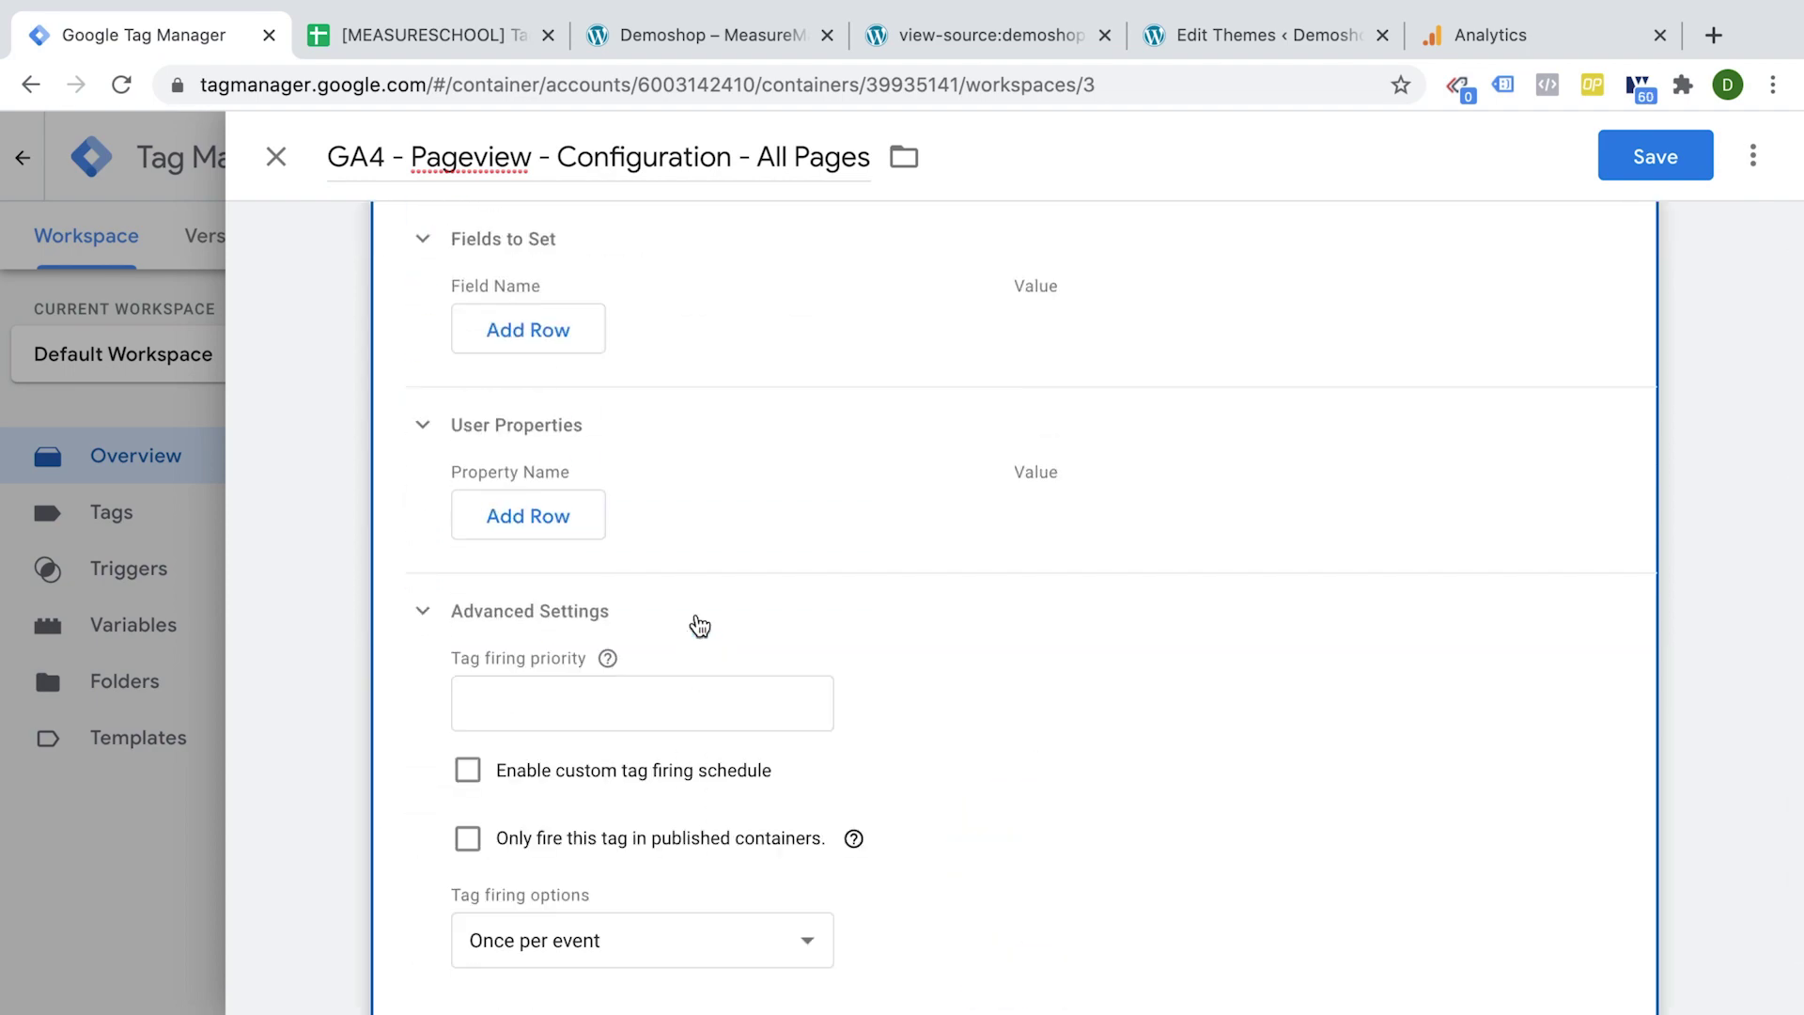
click(949, 47)
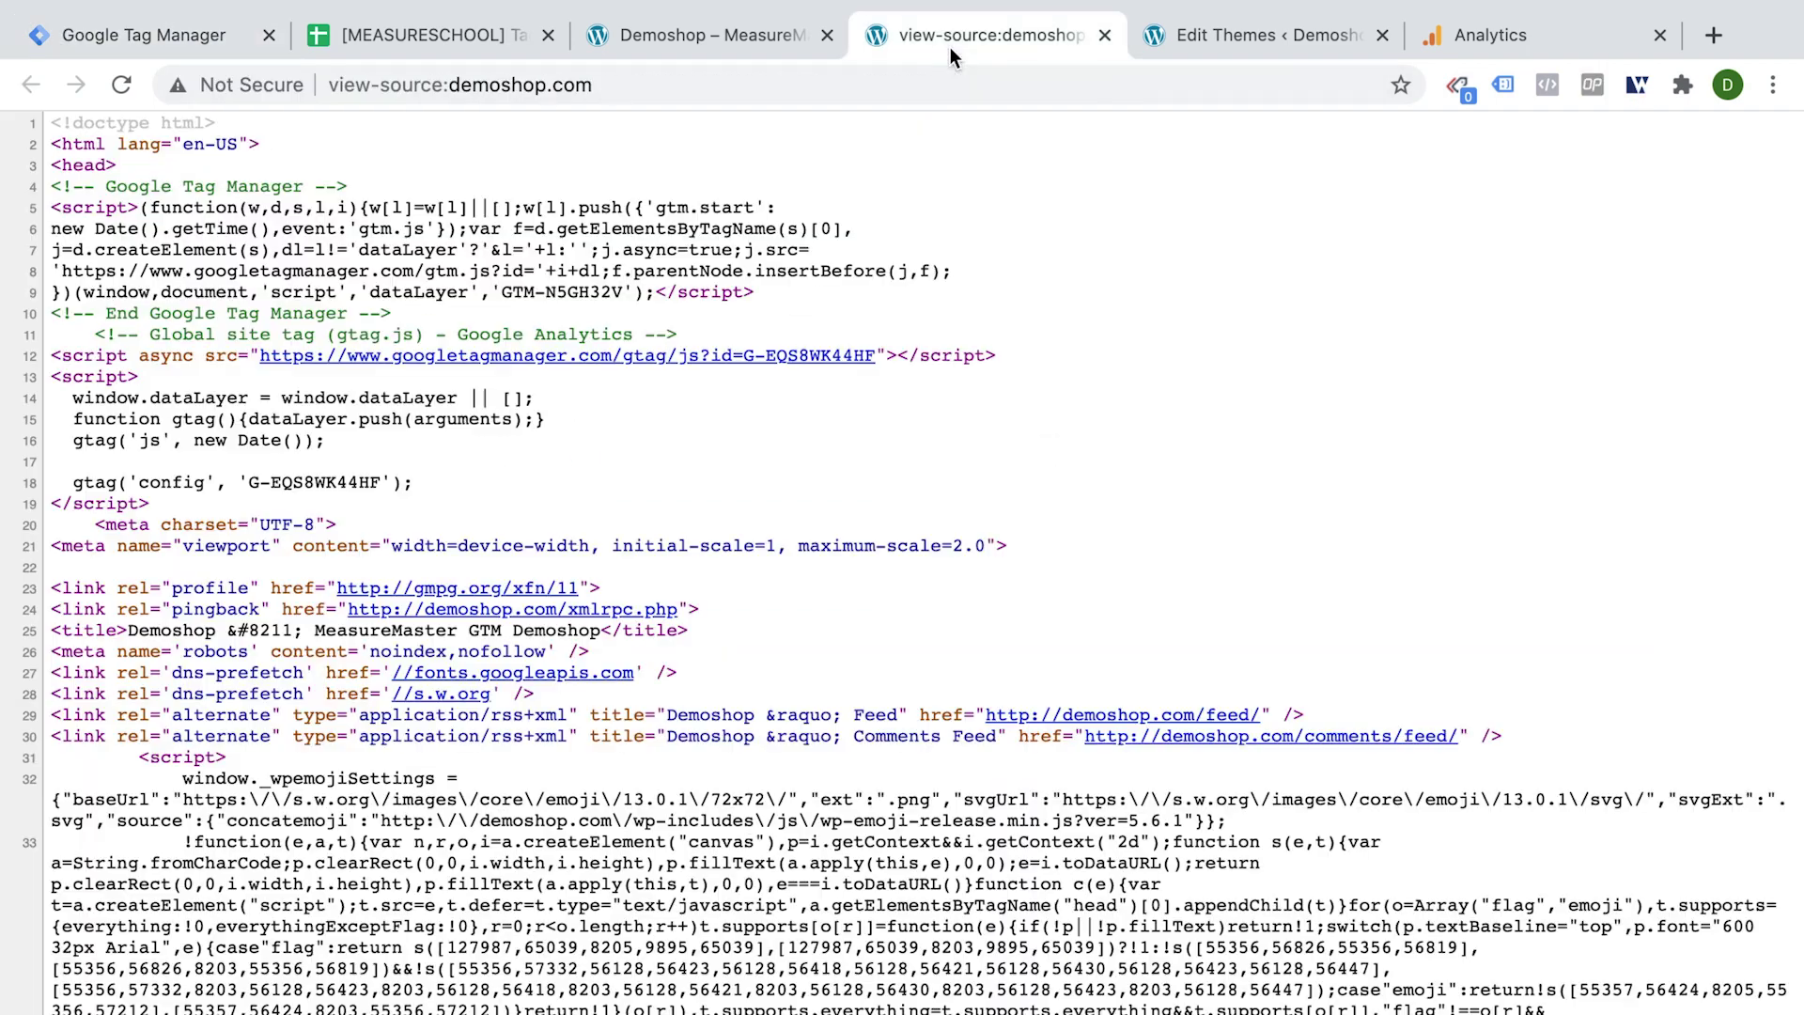
click(178, 42)
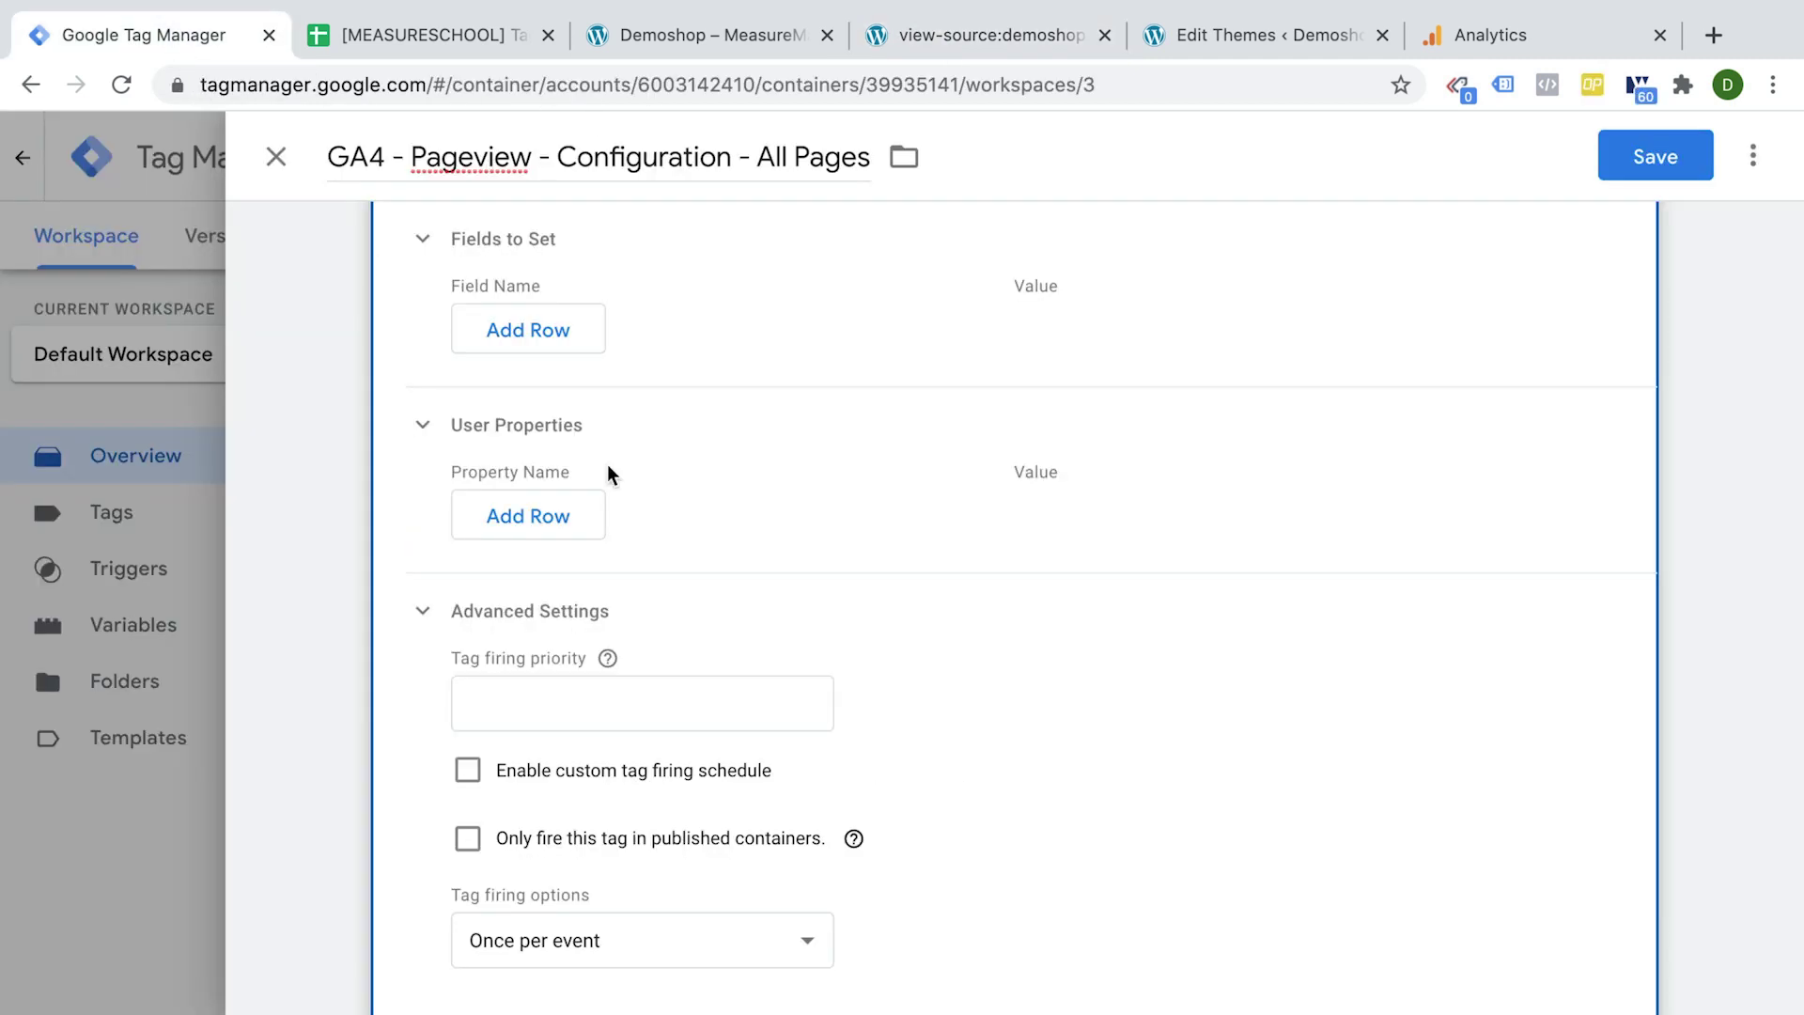
scroll(607, 464, up, 5)
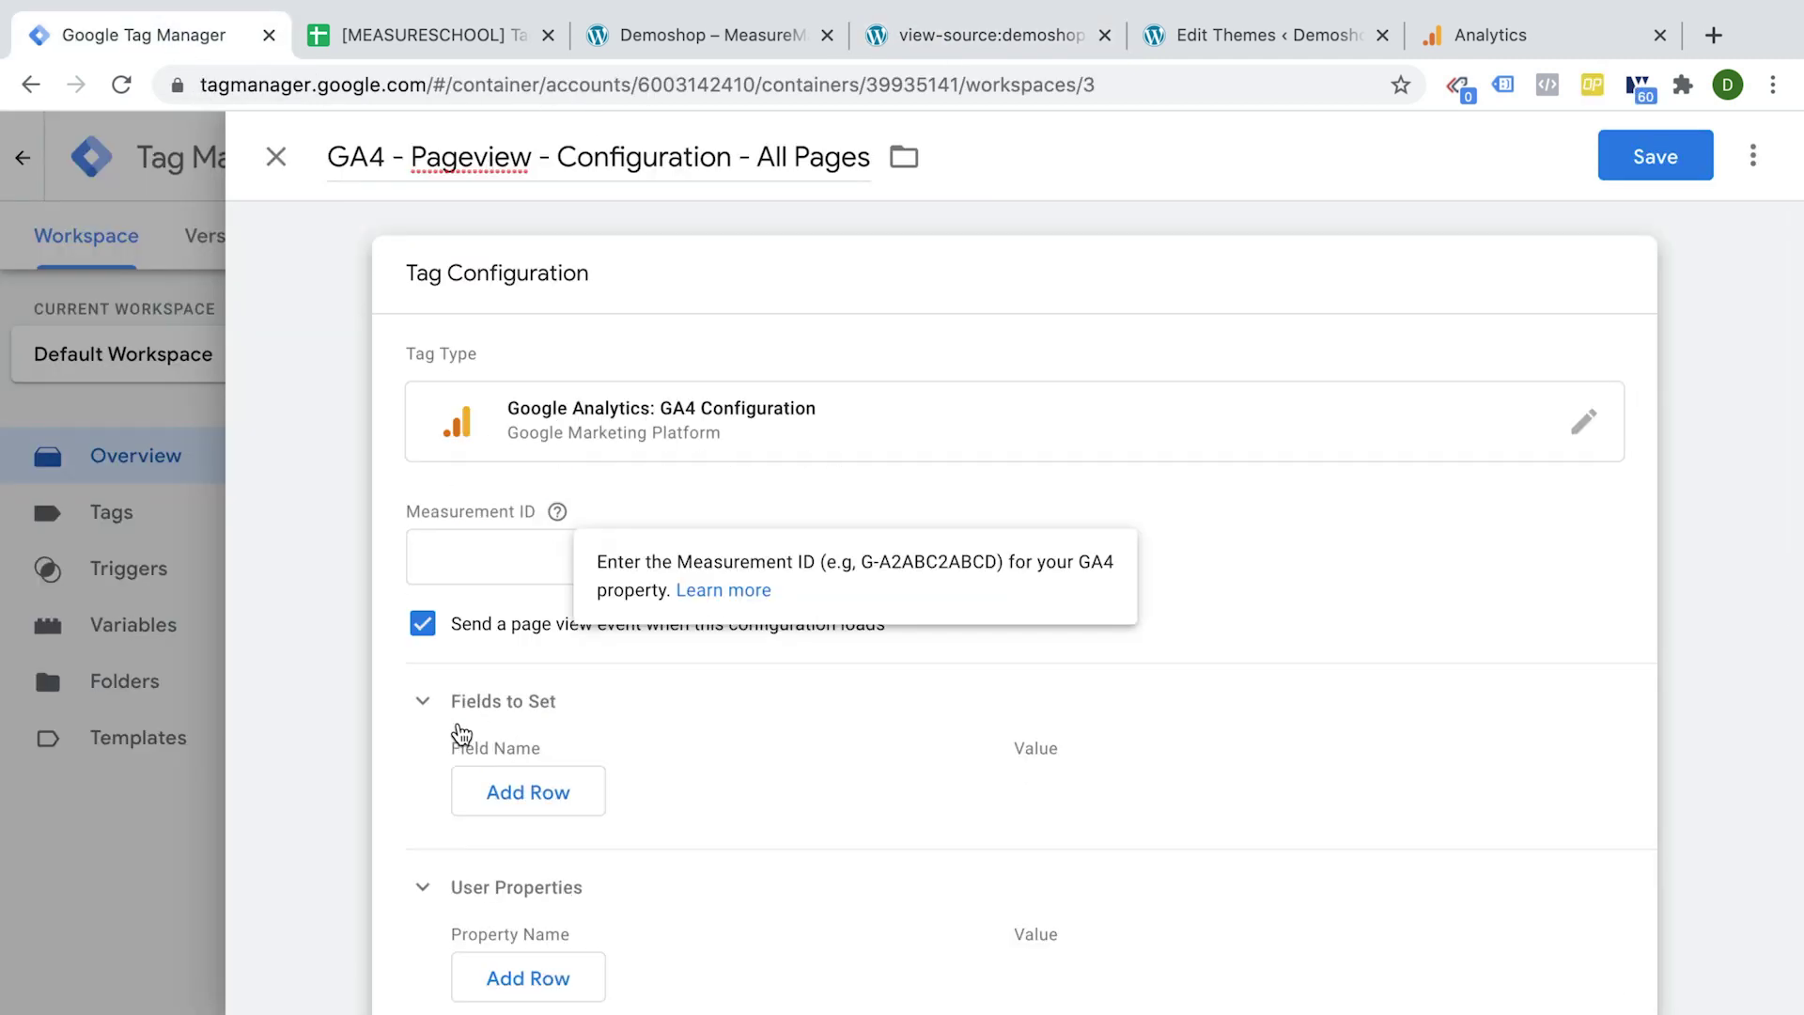
Collapse the extra sections and paste G-EQS8WK44HF from Tag Plan cell G4 into Measurement ID.
click(423, 701)
click(423, 780)
click(425, 859)
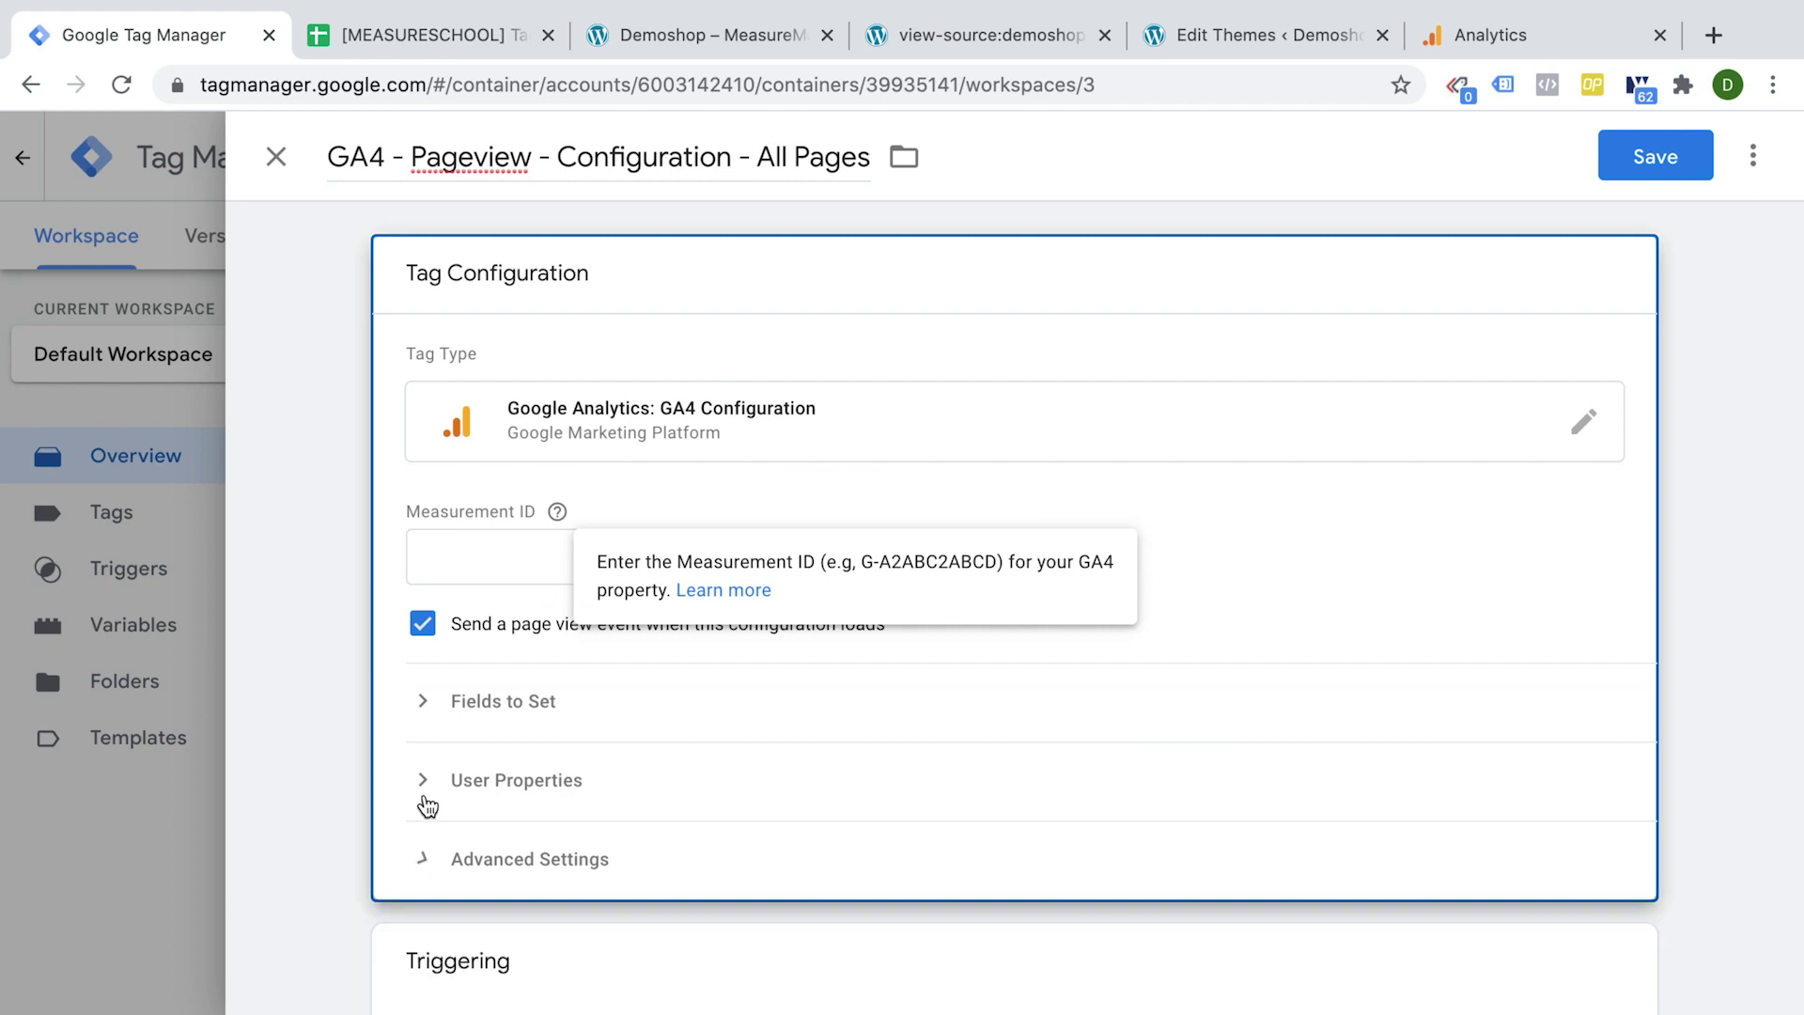
click(418, 564)
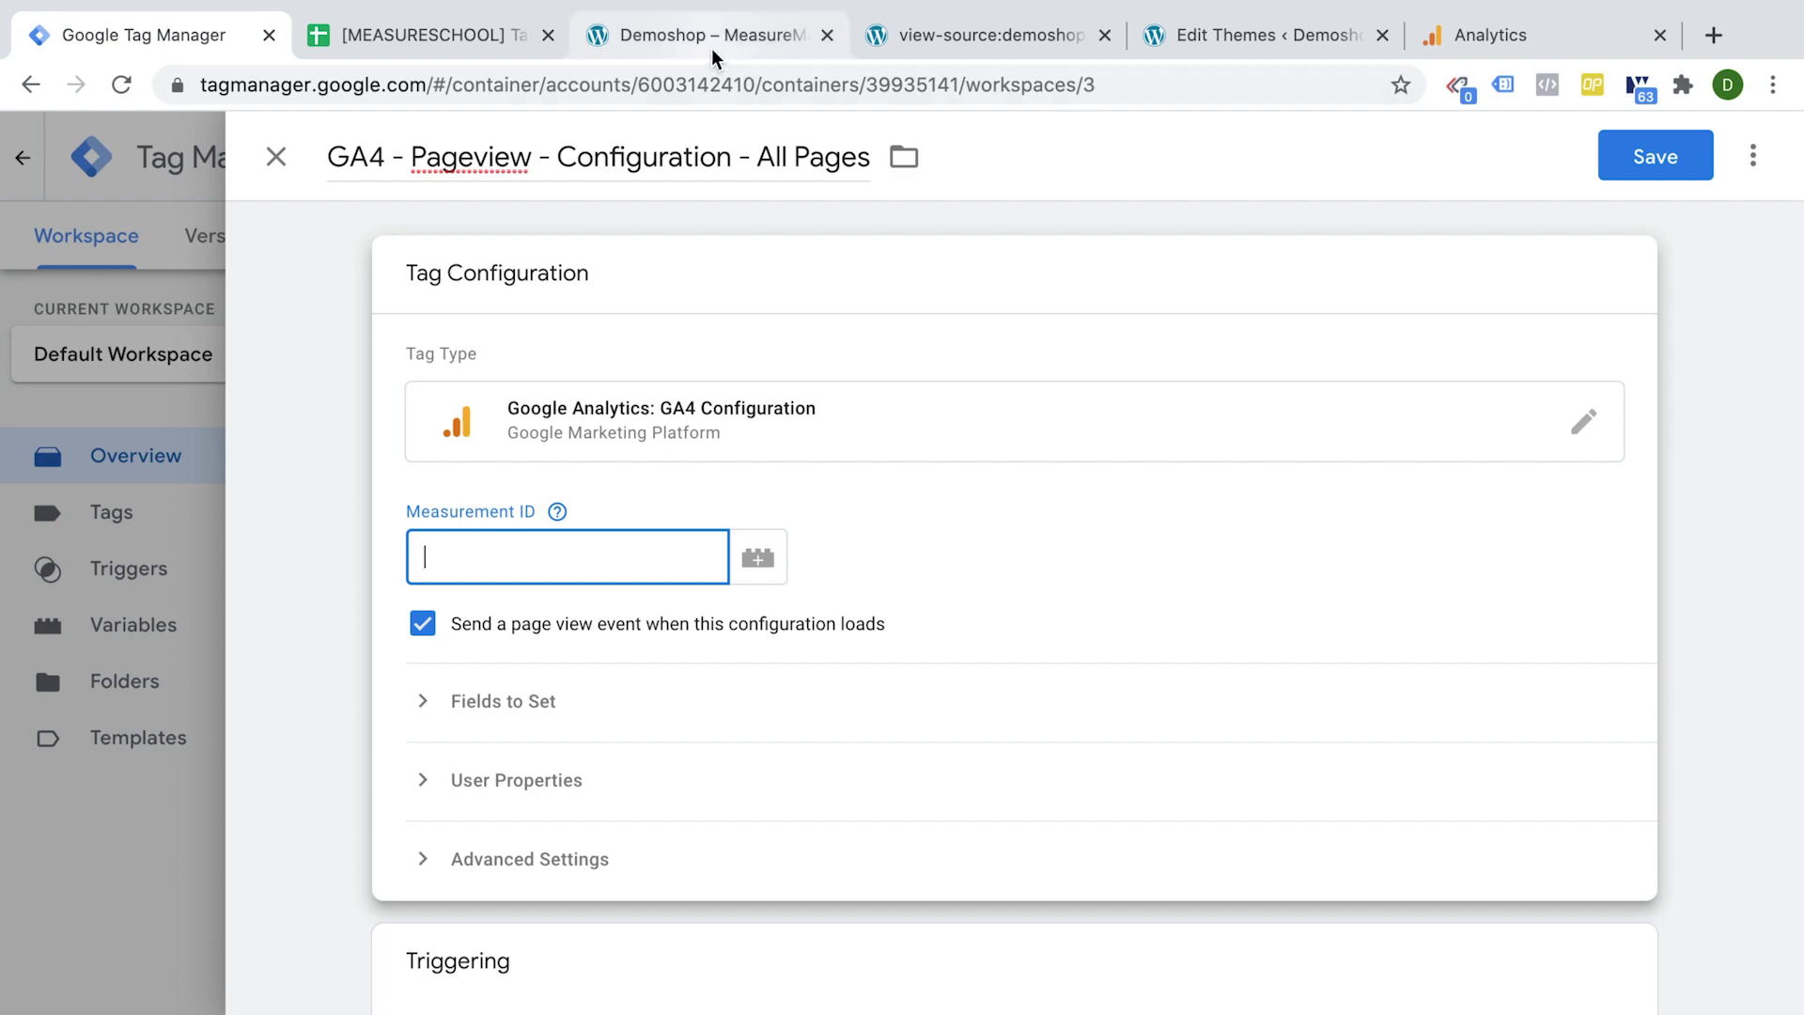
click(434, 31)
click(1418, 376)
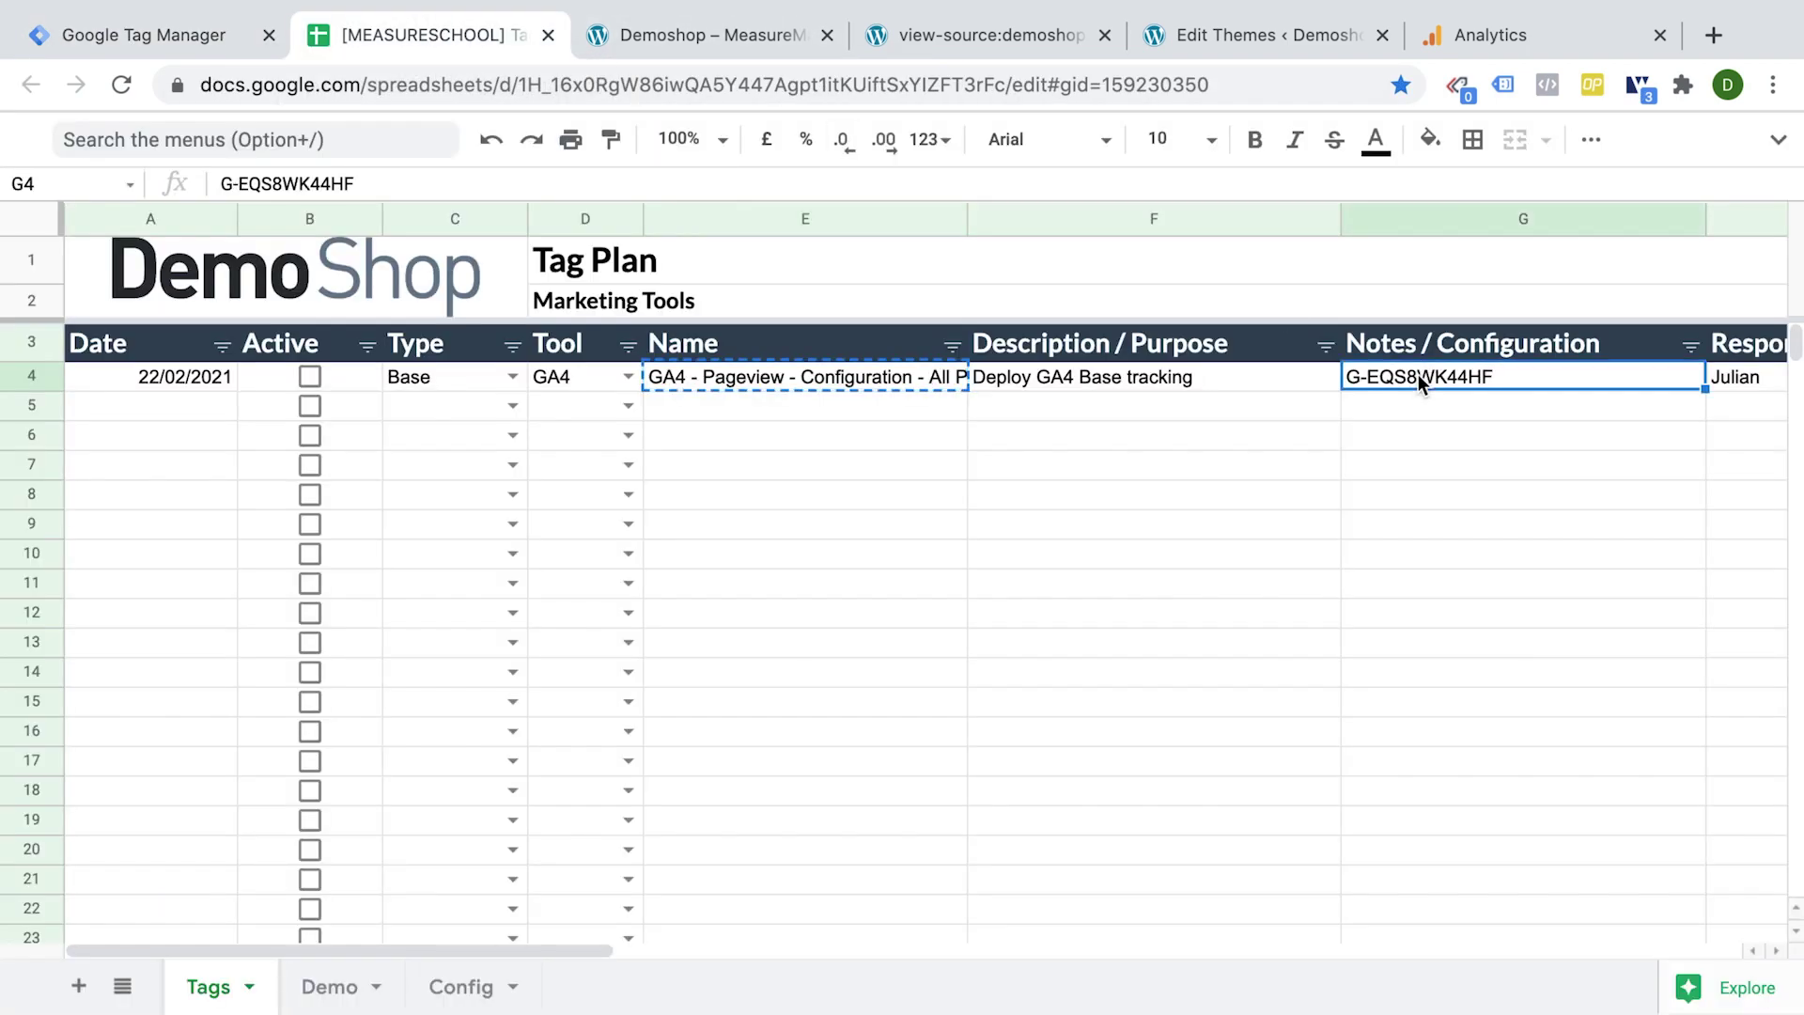
key(ctrl+c)
key(ctrl+shift+Tab)
key(ctrl+v)
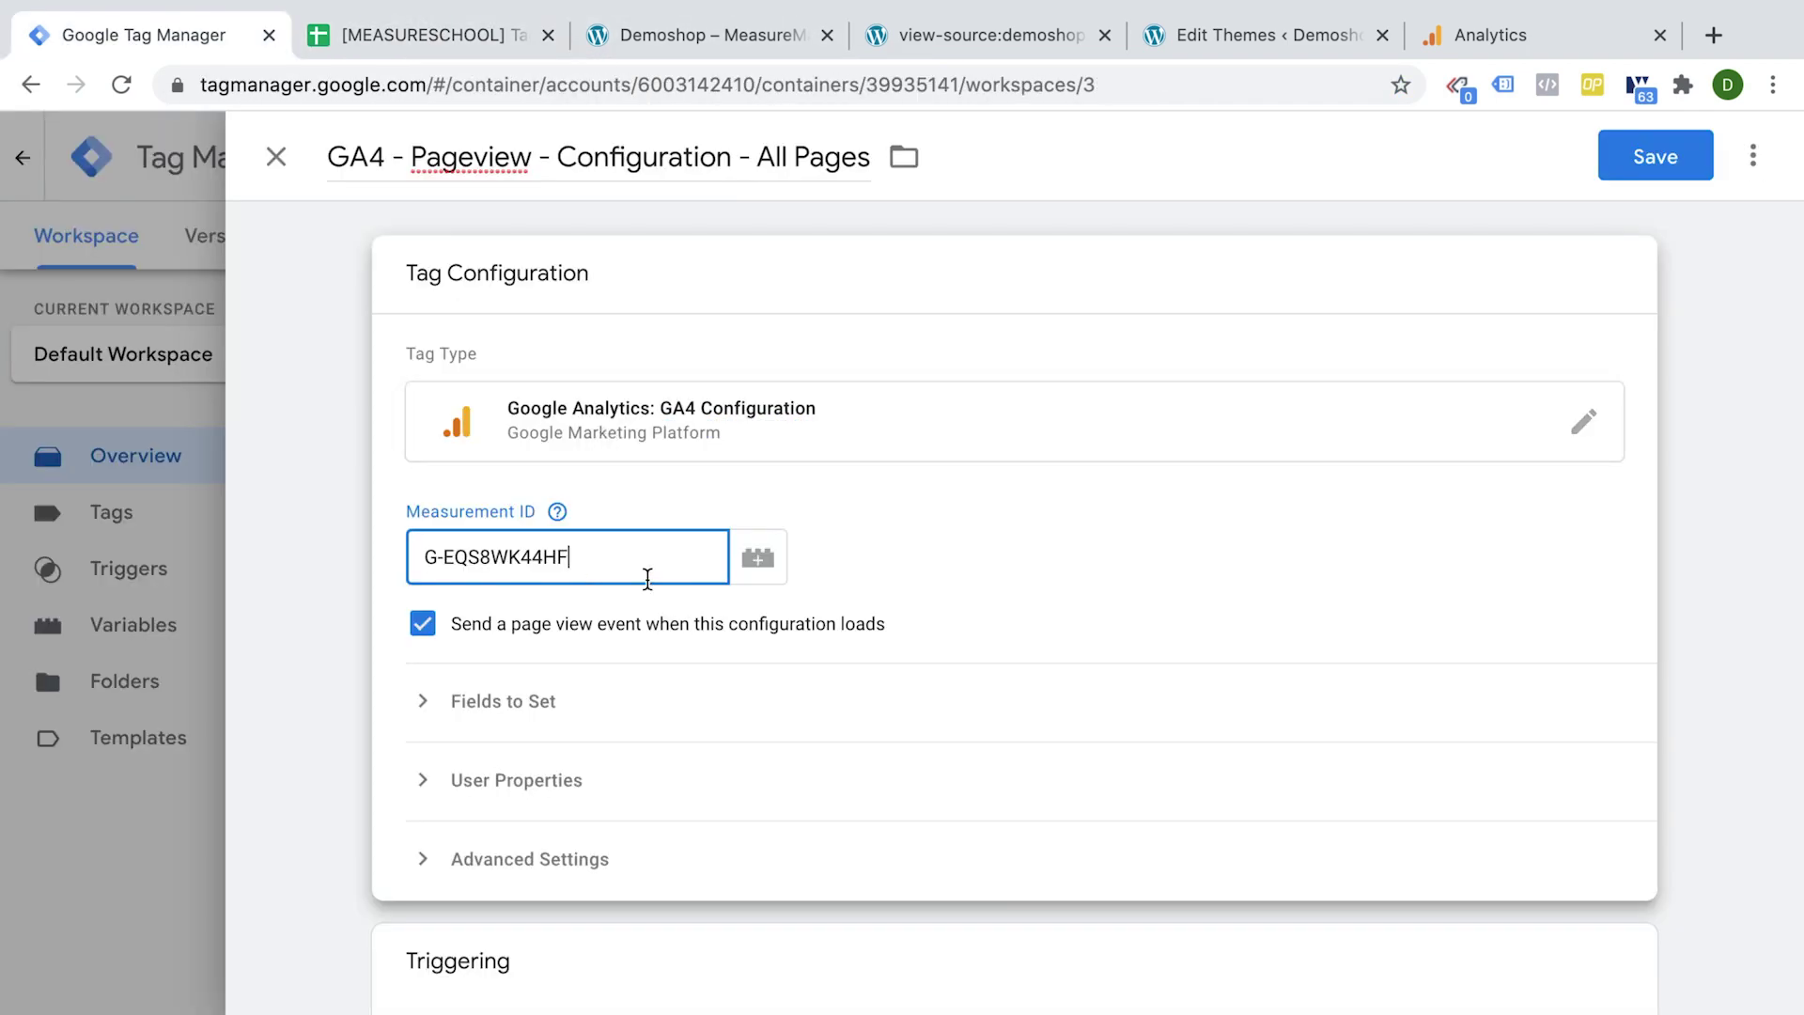
click(1015, 577)
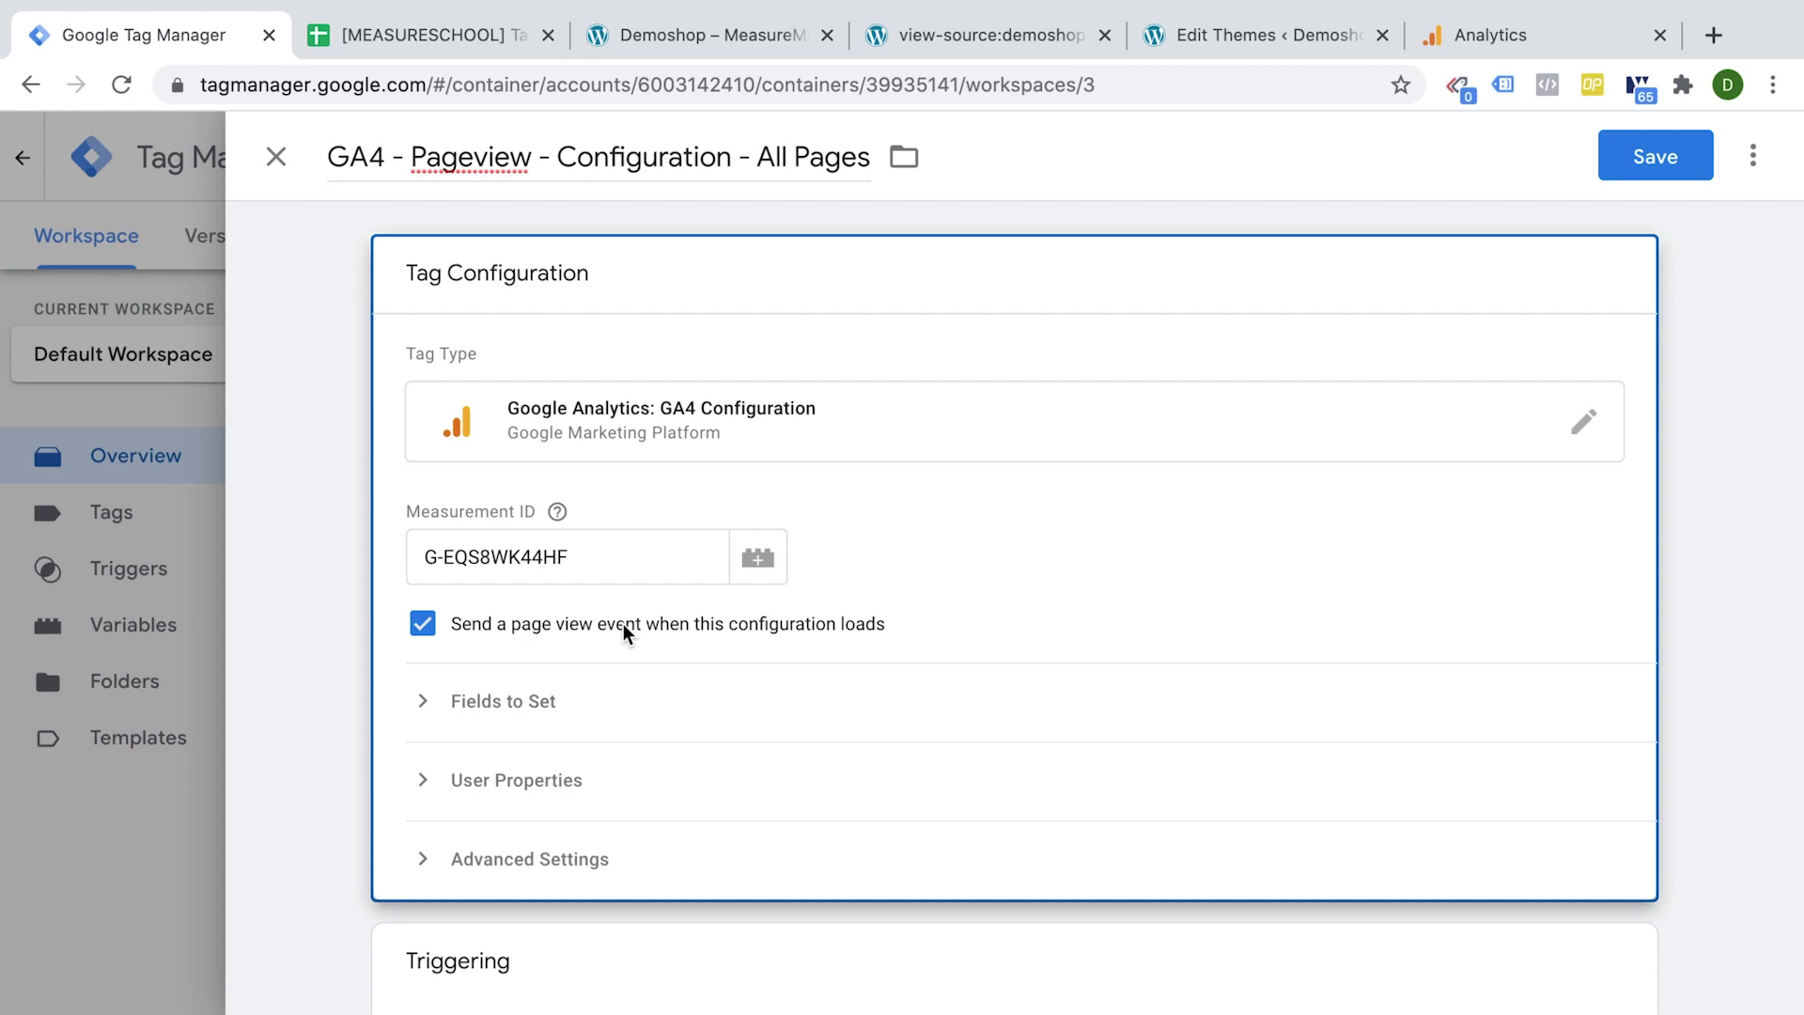
Set the GA4 tag's trigger to All Pages and save it.
scroll(622, 624, down, 4)
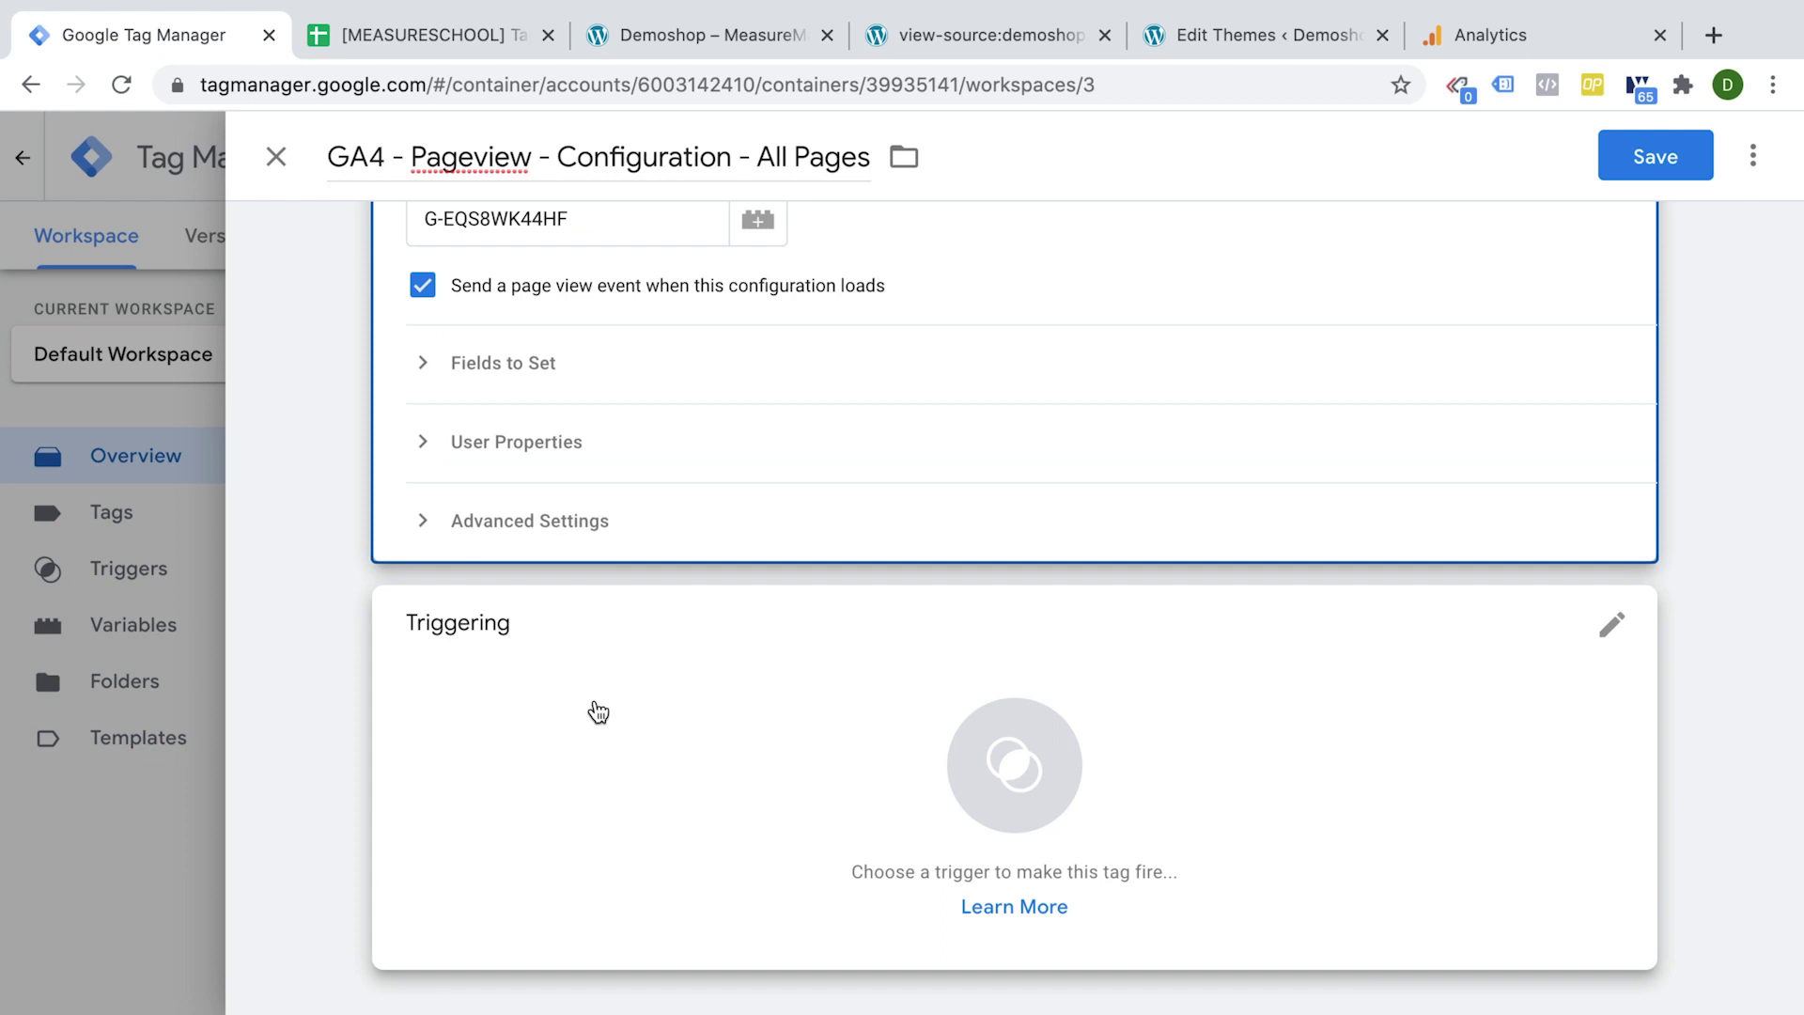
click(597, 711)
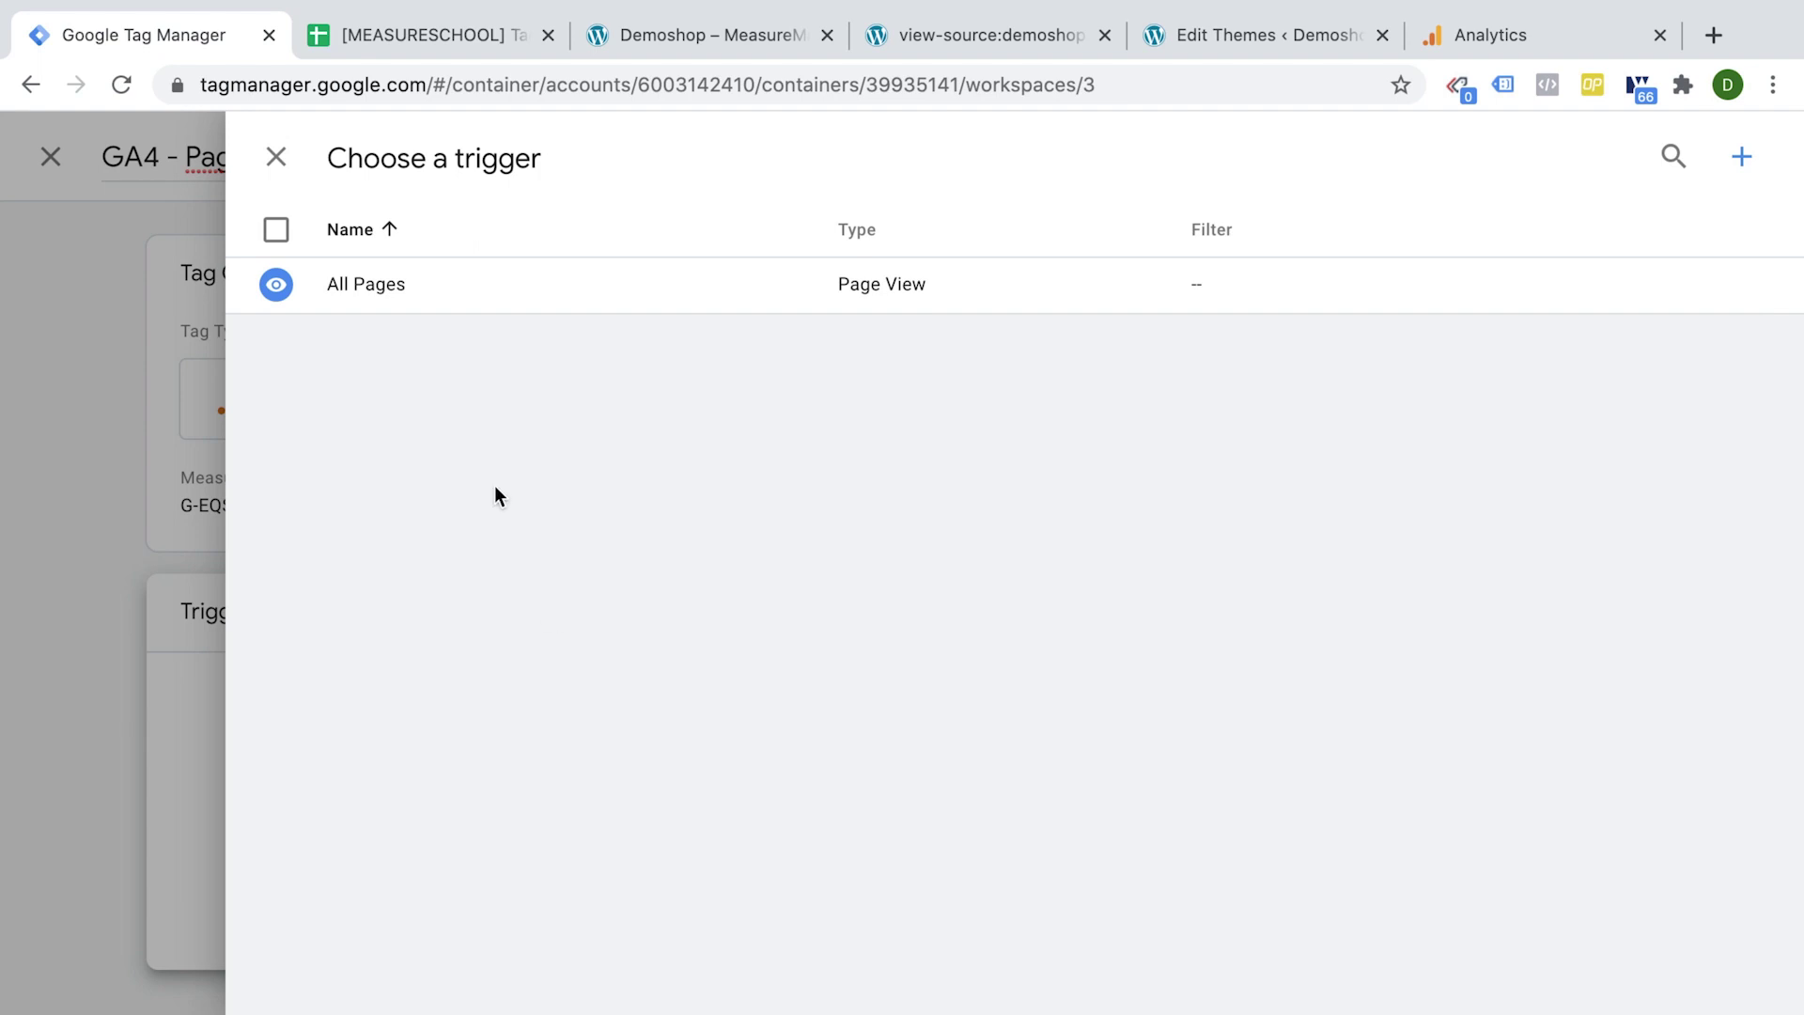
click(363, 293)
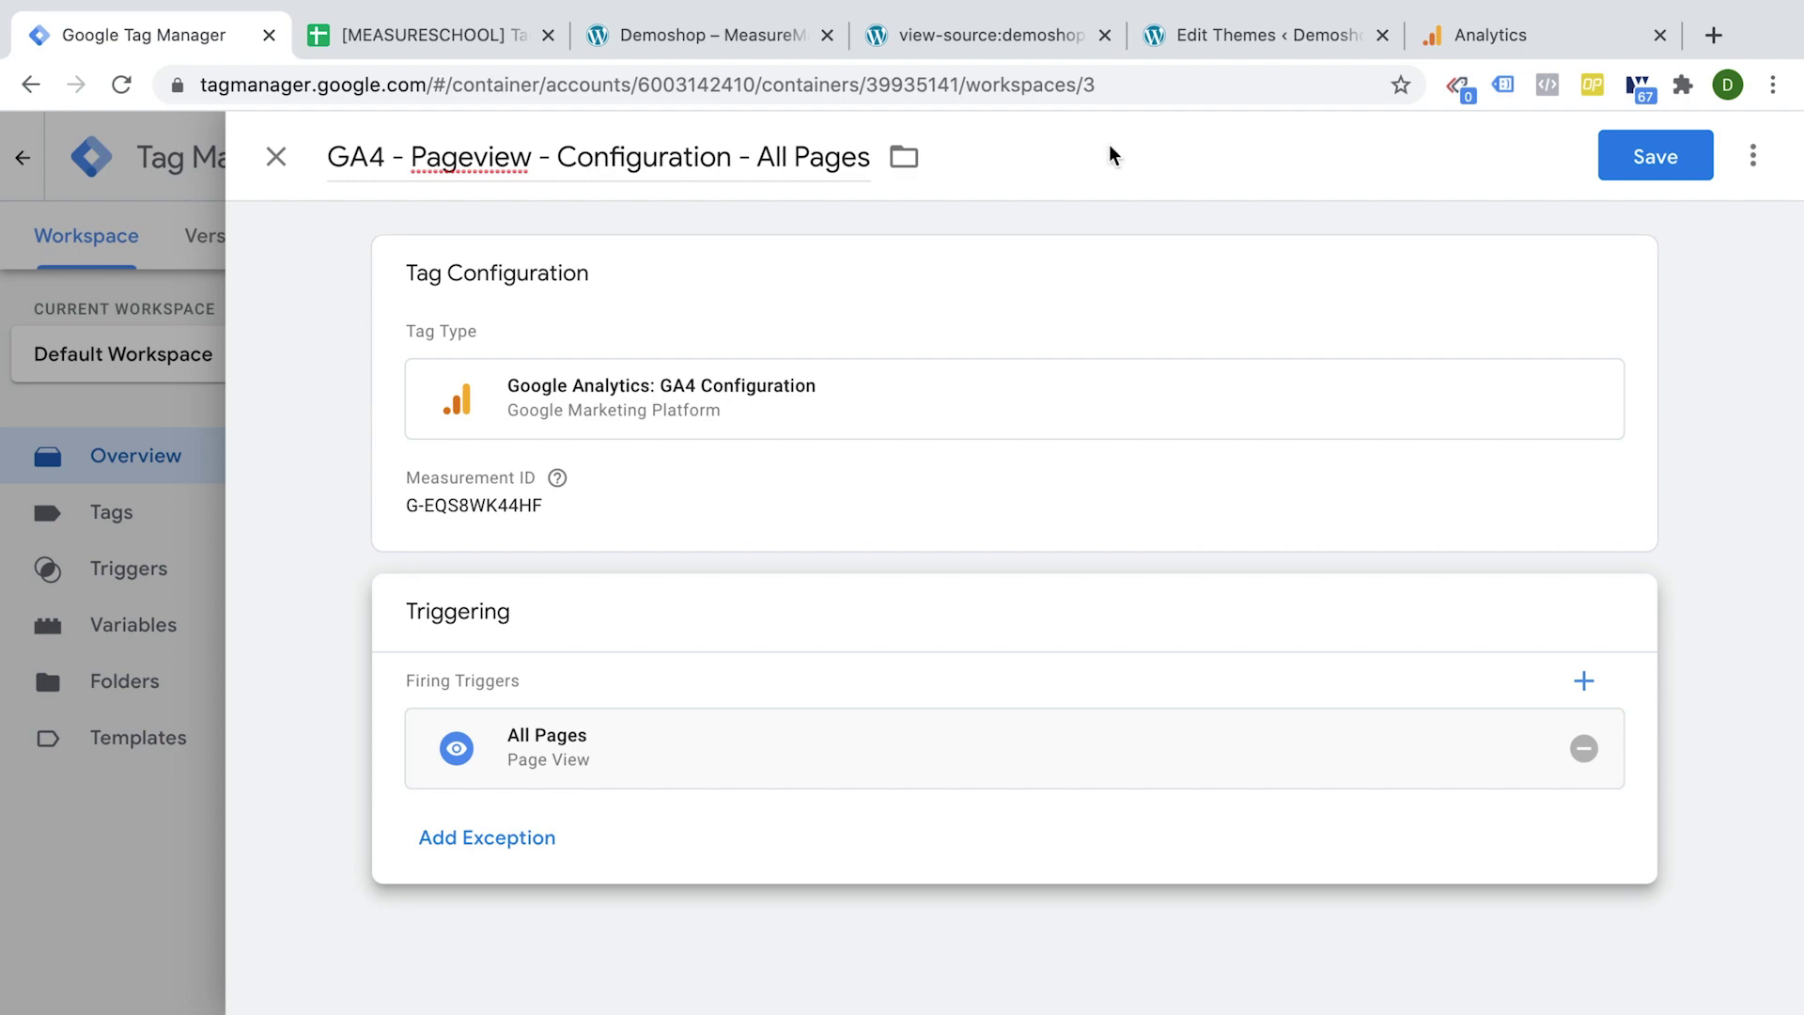
click(1644, 156)
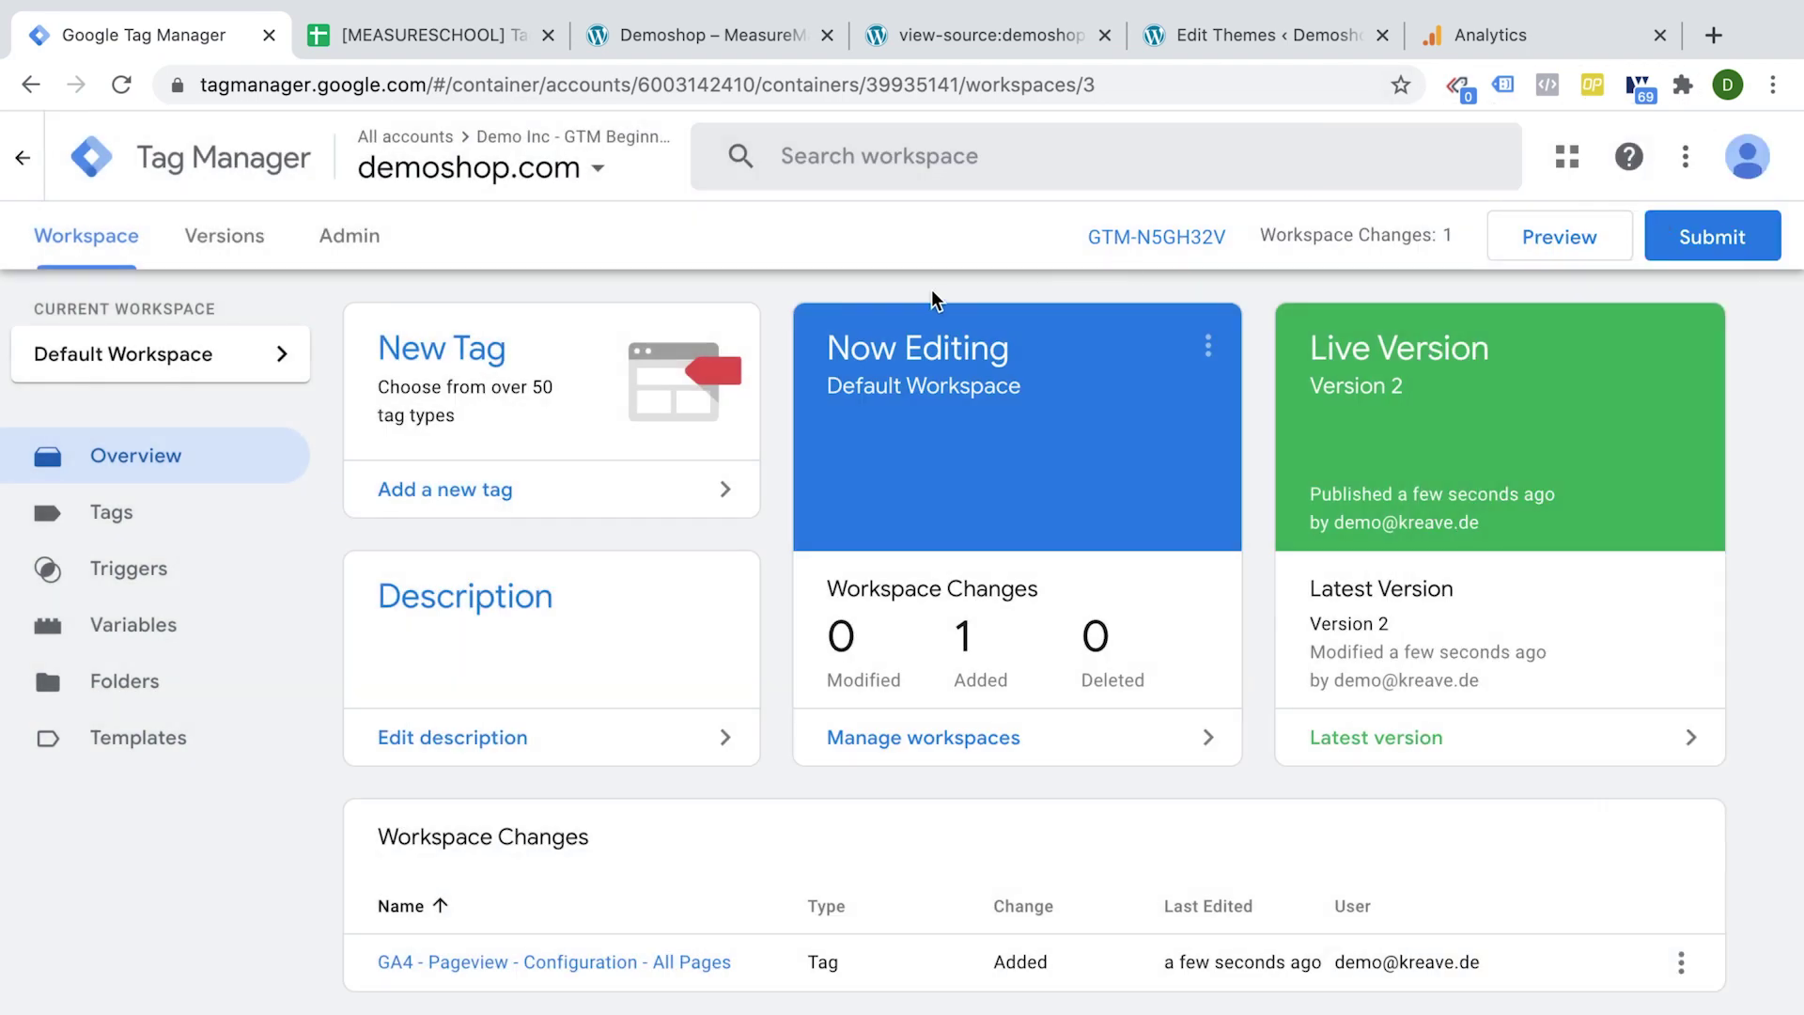
Start a Preview debug session on demoshop.com and confirm the GA4 tag fired once.
click(1570, 240)
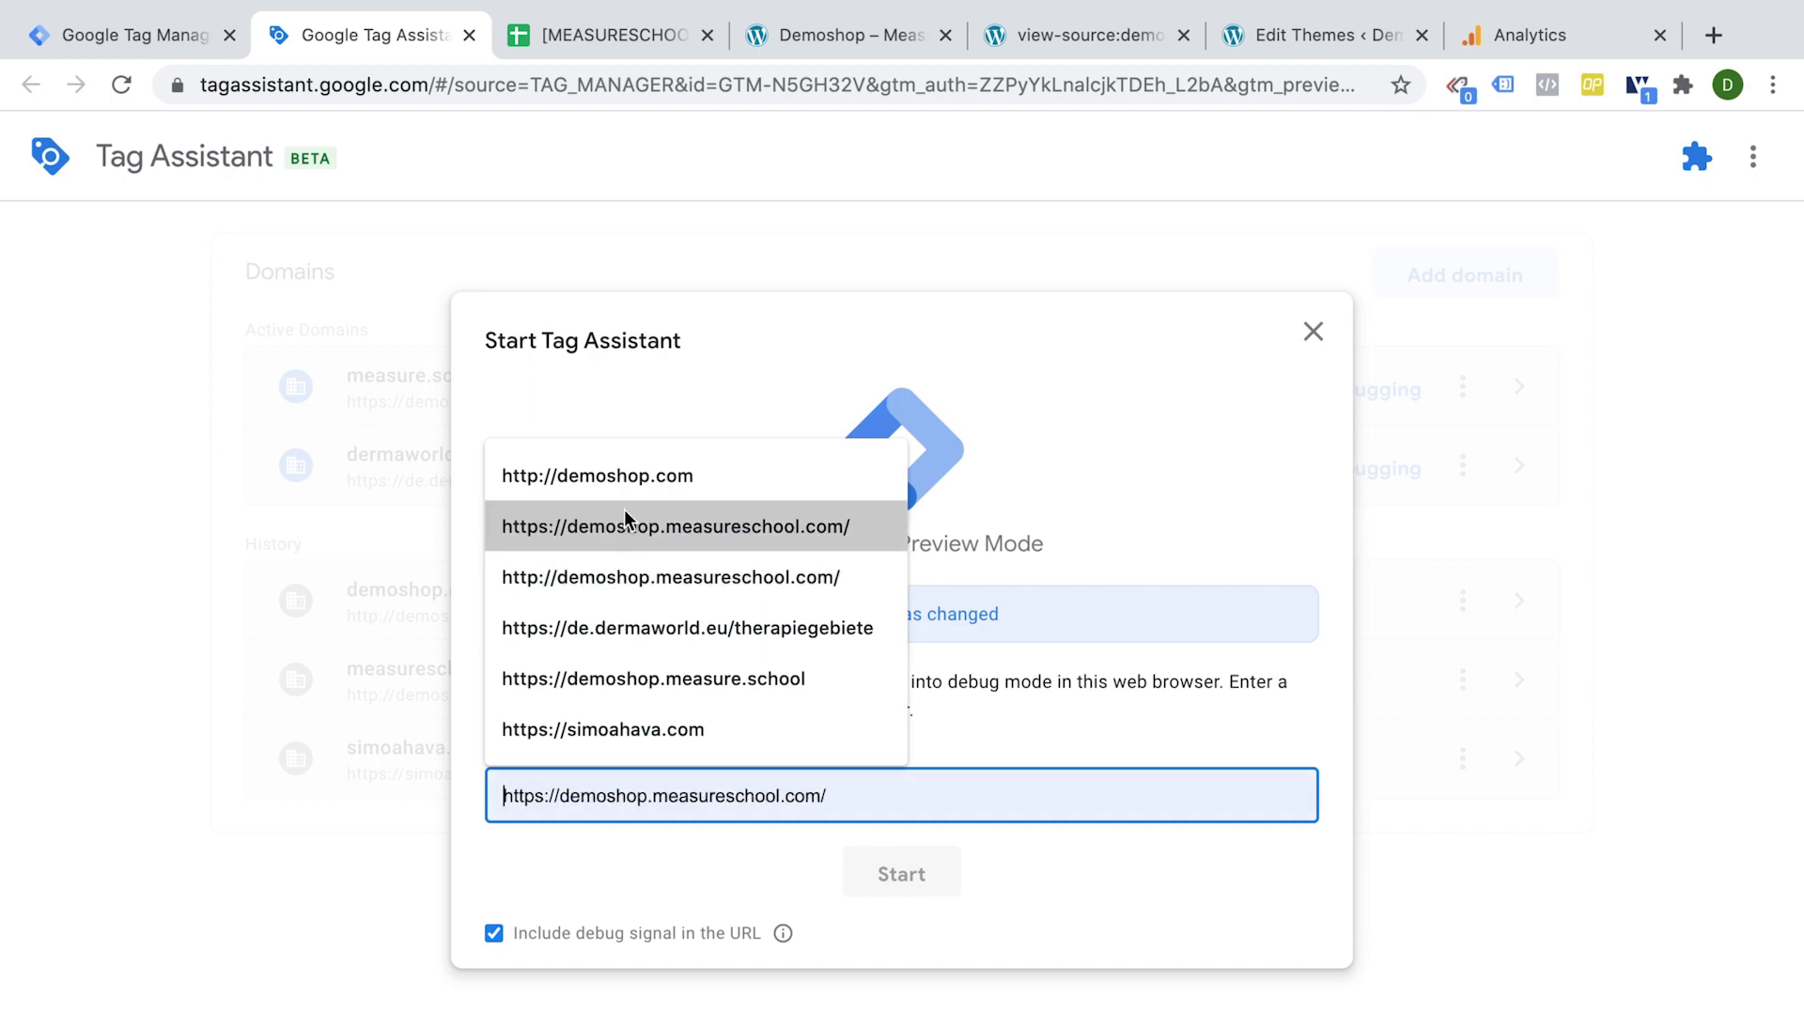
click(658, 526)
click(926, 873)
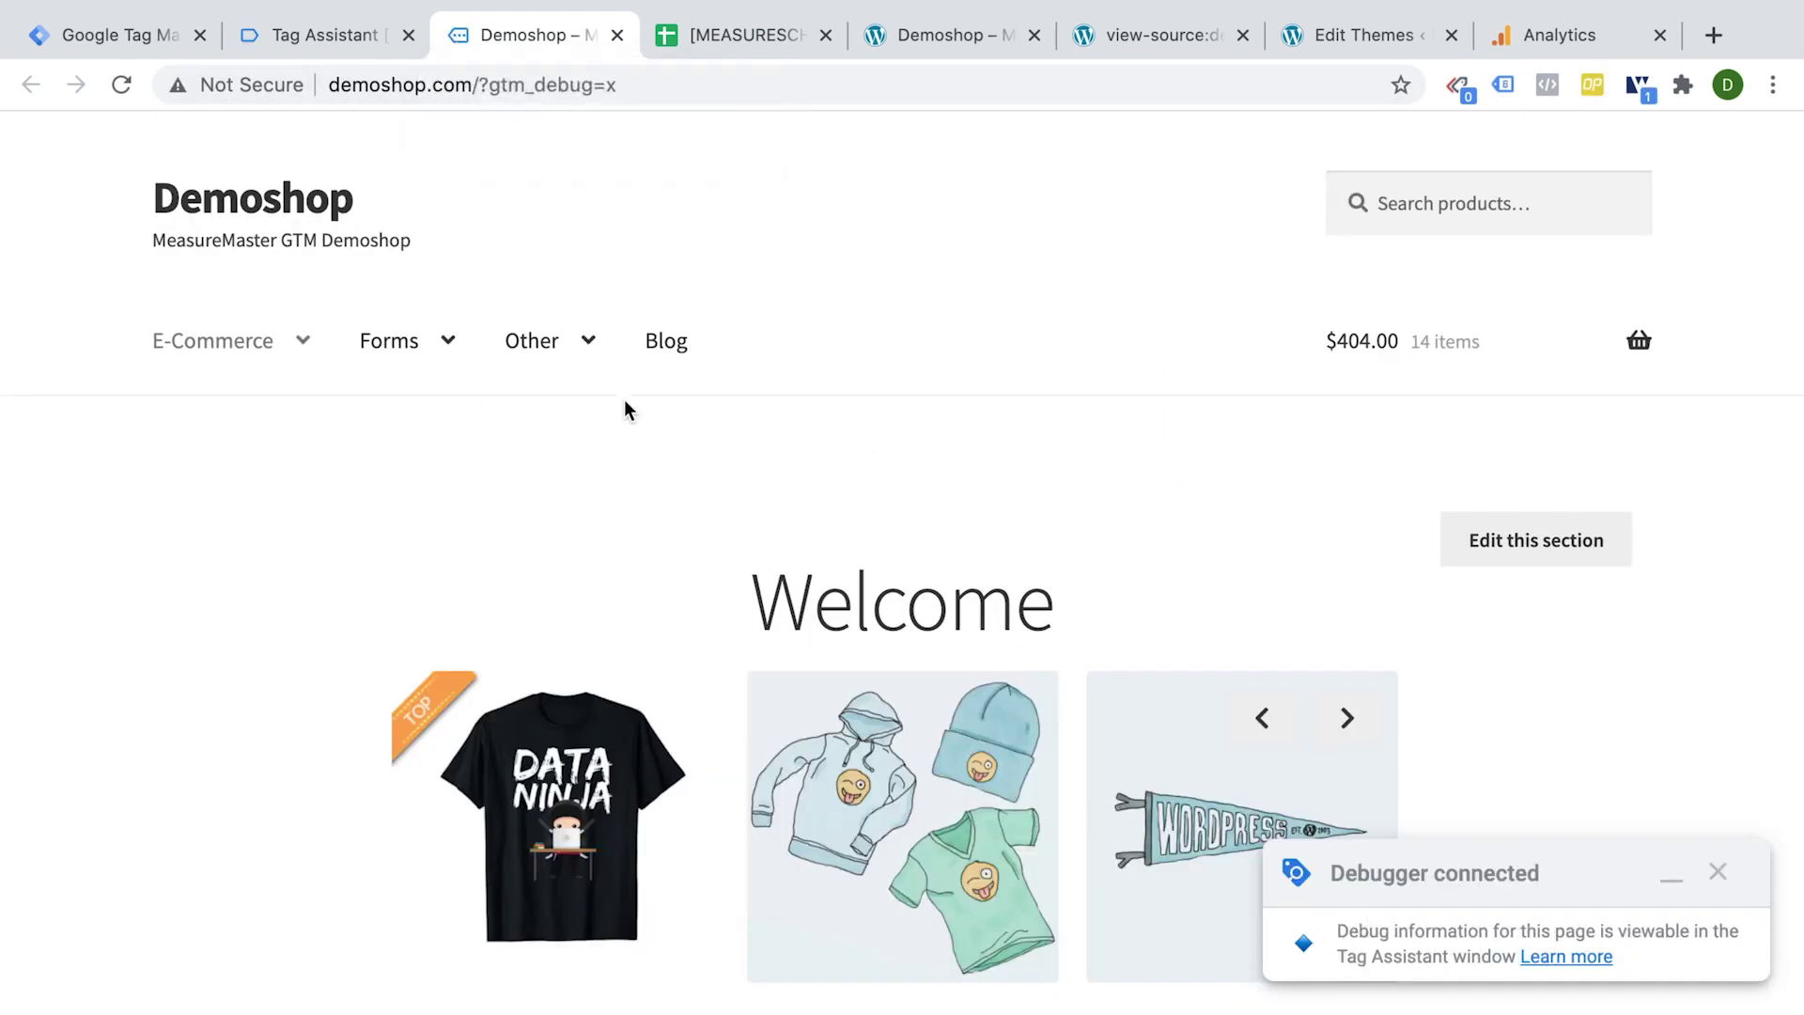
click(340, 36)
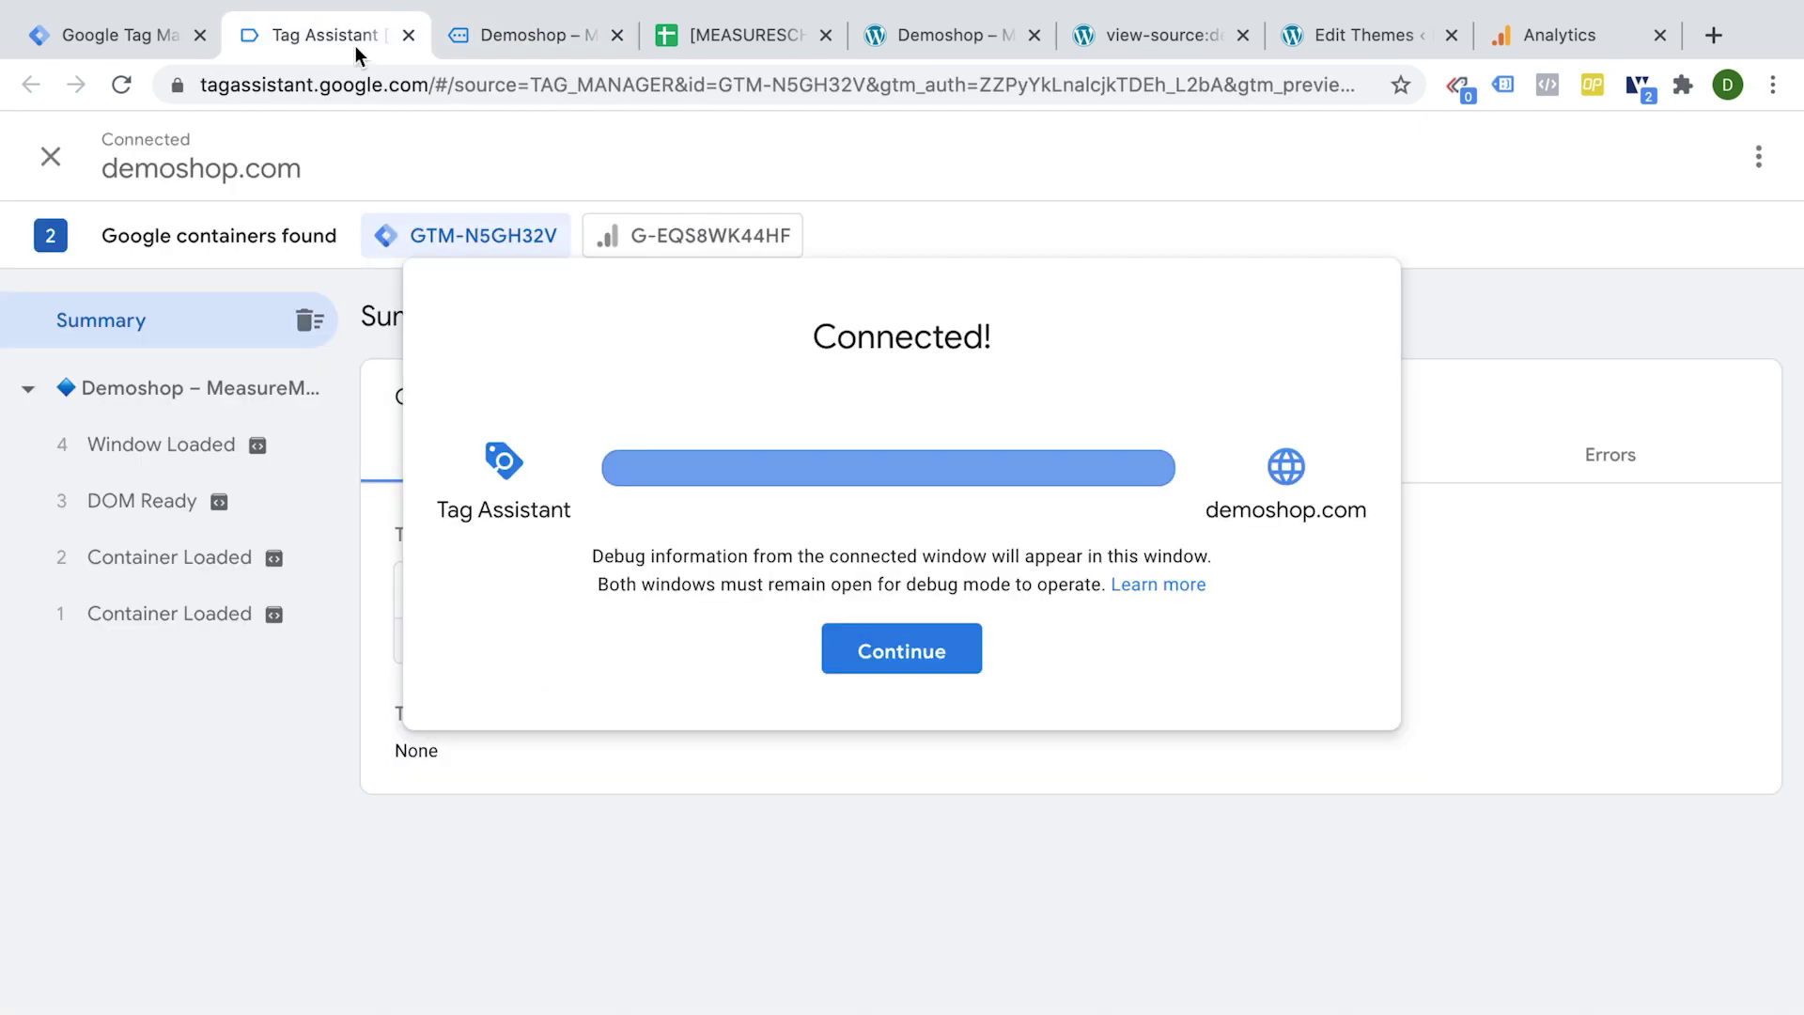
click(952, 648)
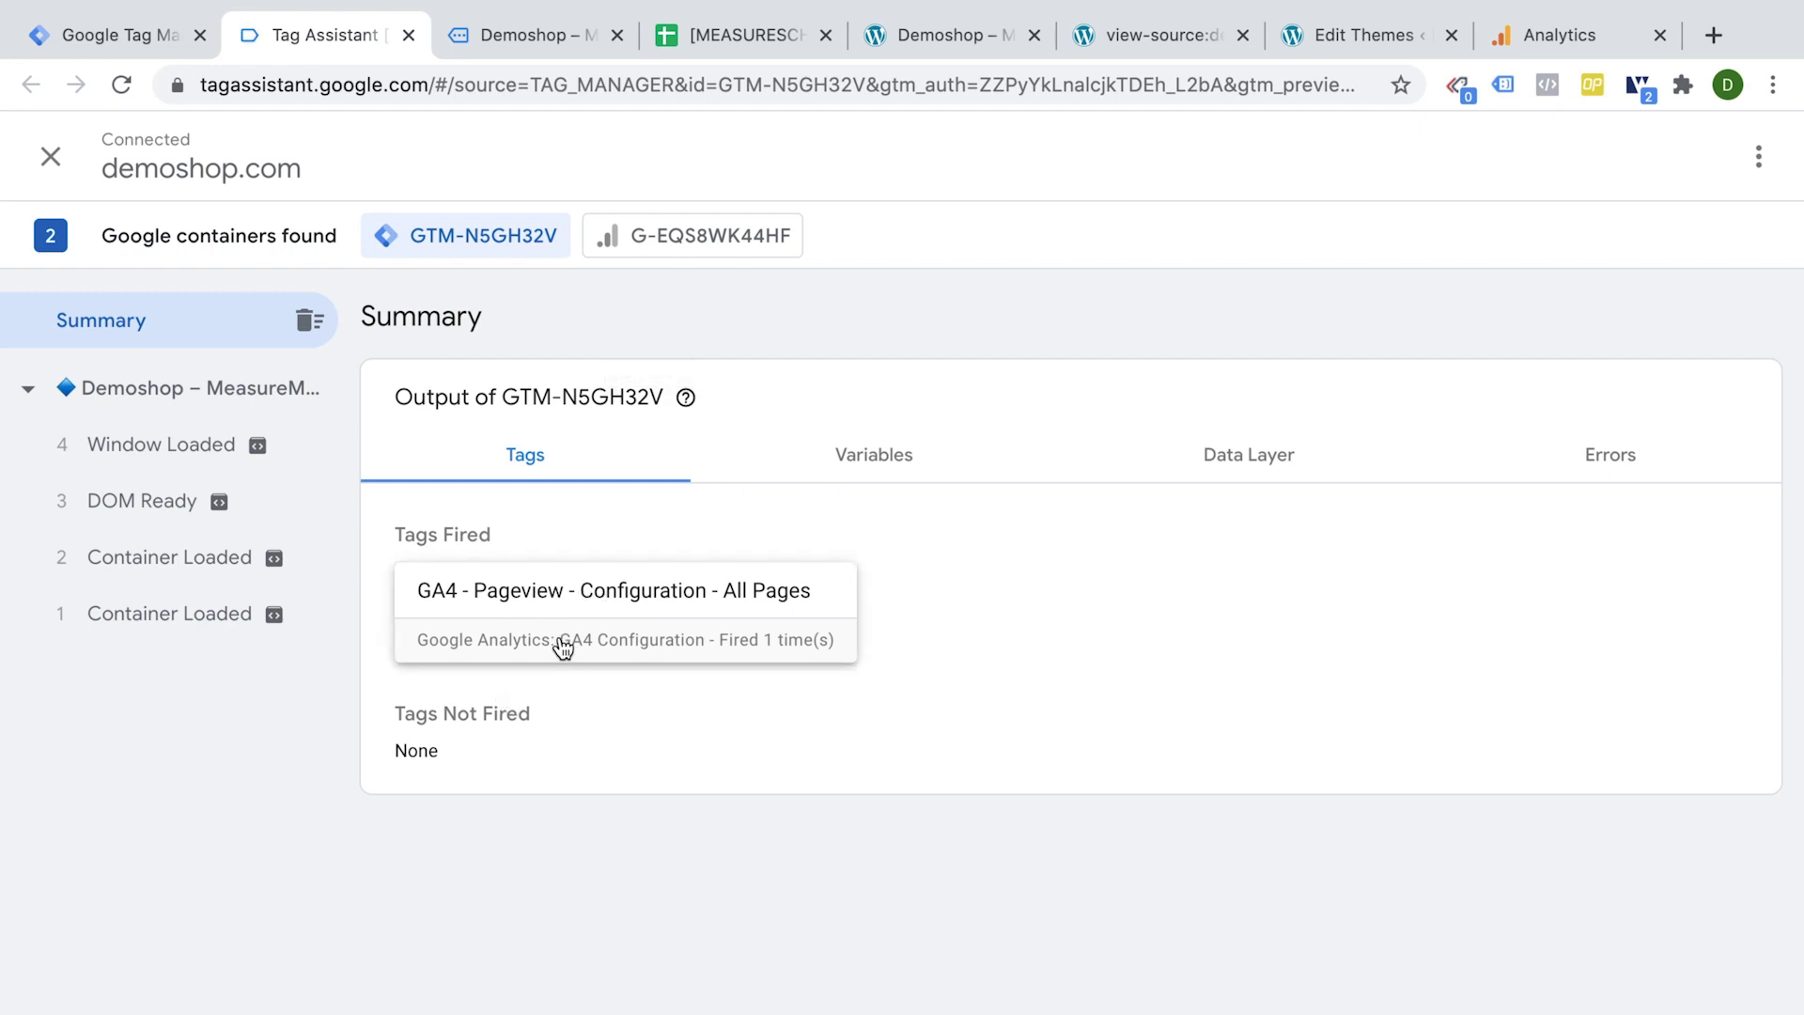
click(477, 37)
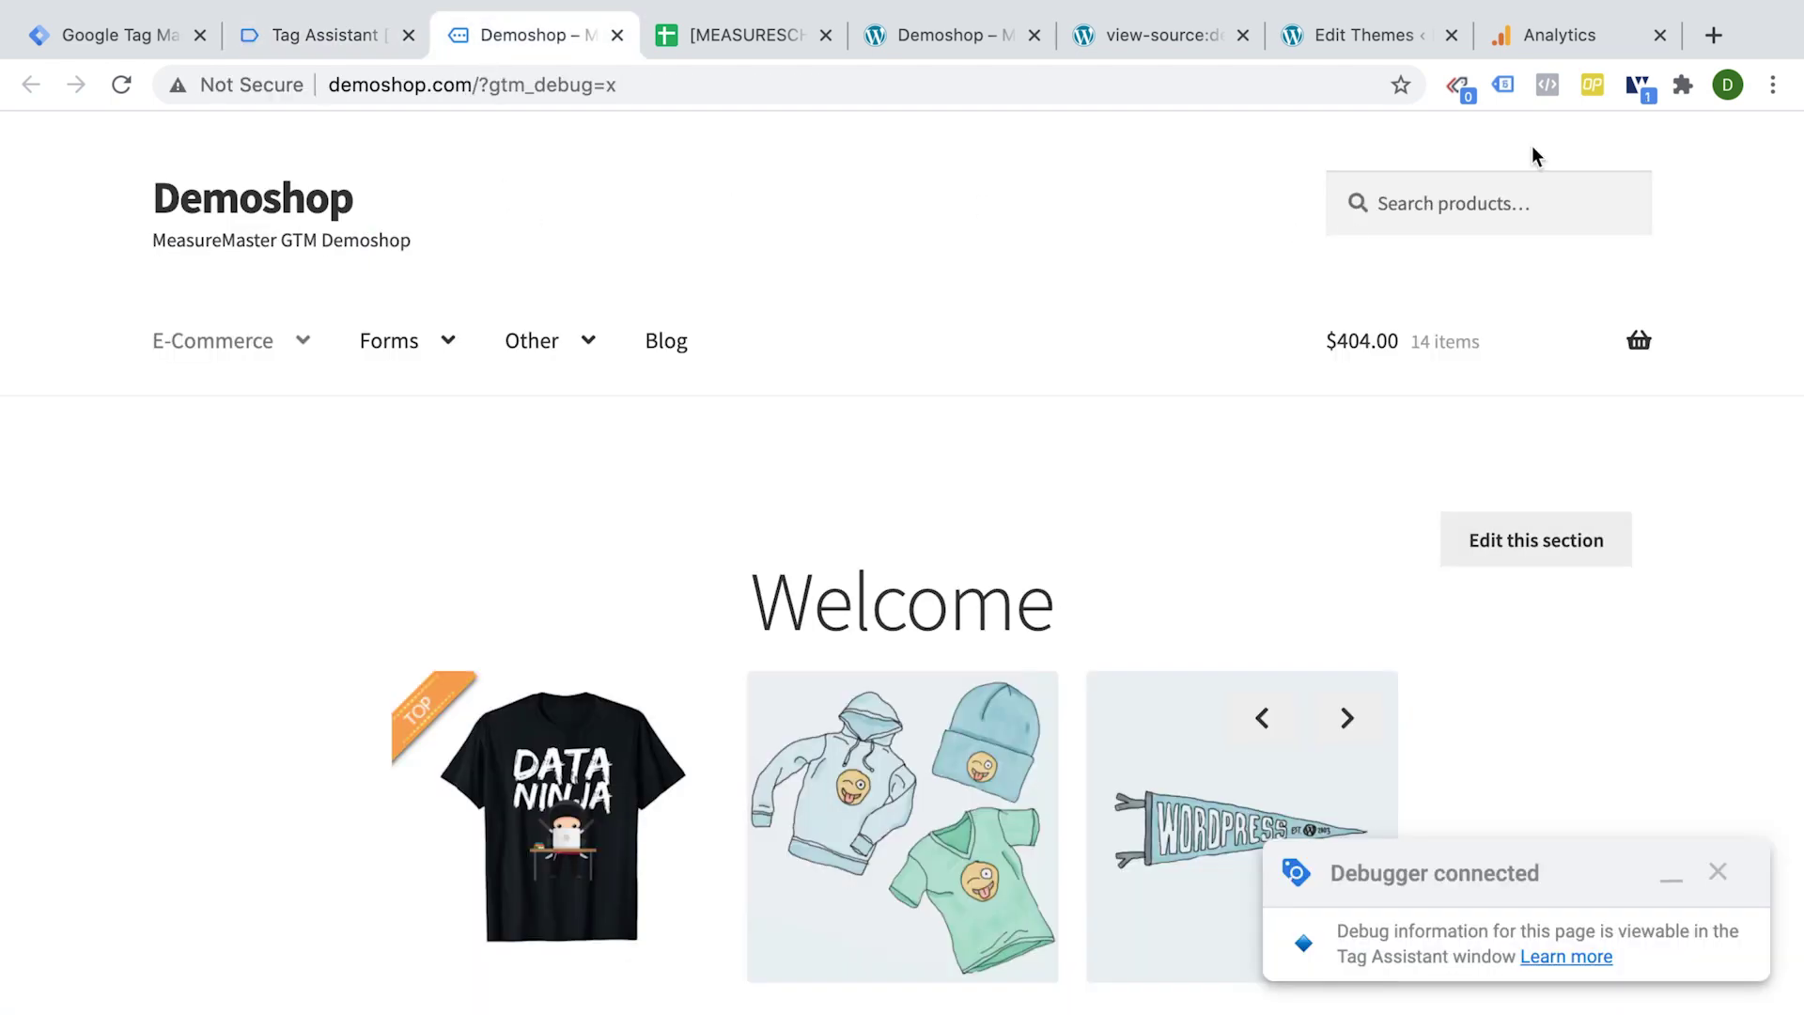
Open DebugView in Analytics and inspect the page_view event's parameters.
click(1527, 28)
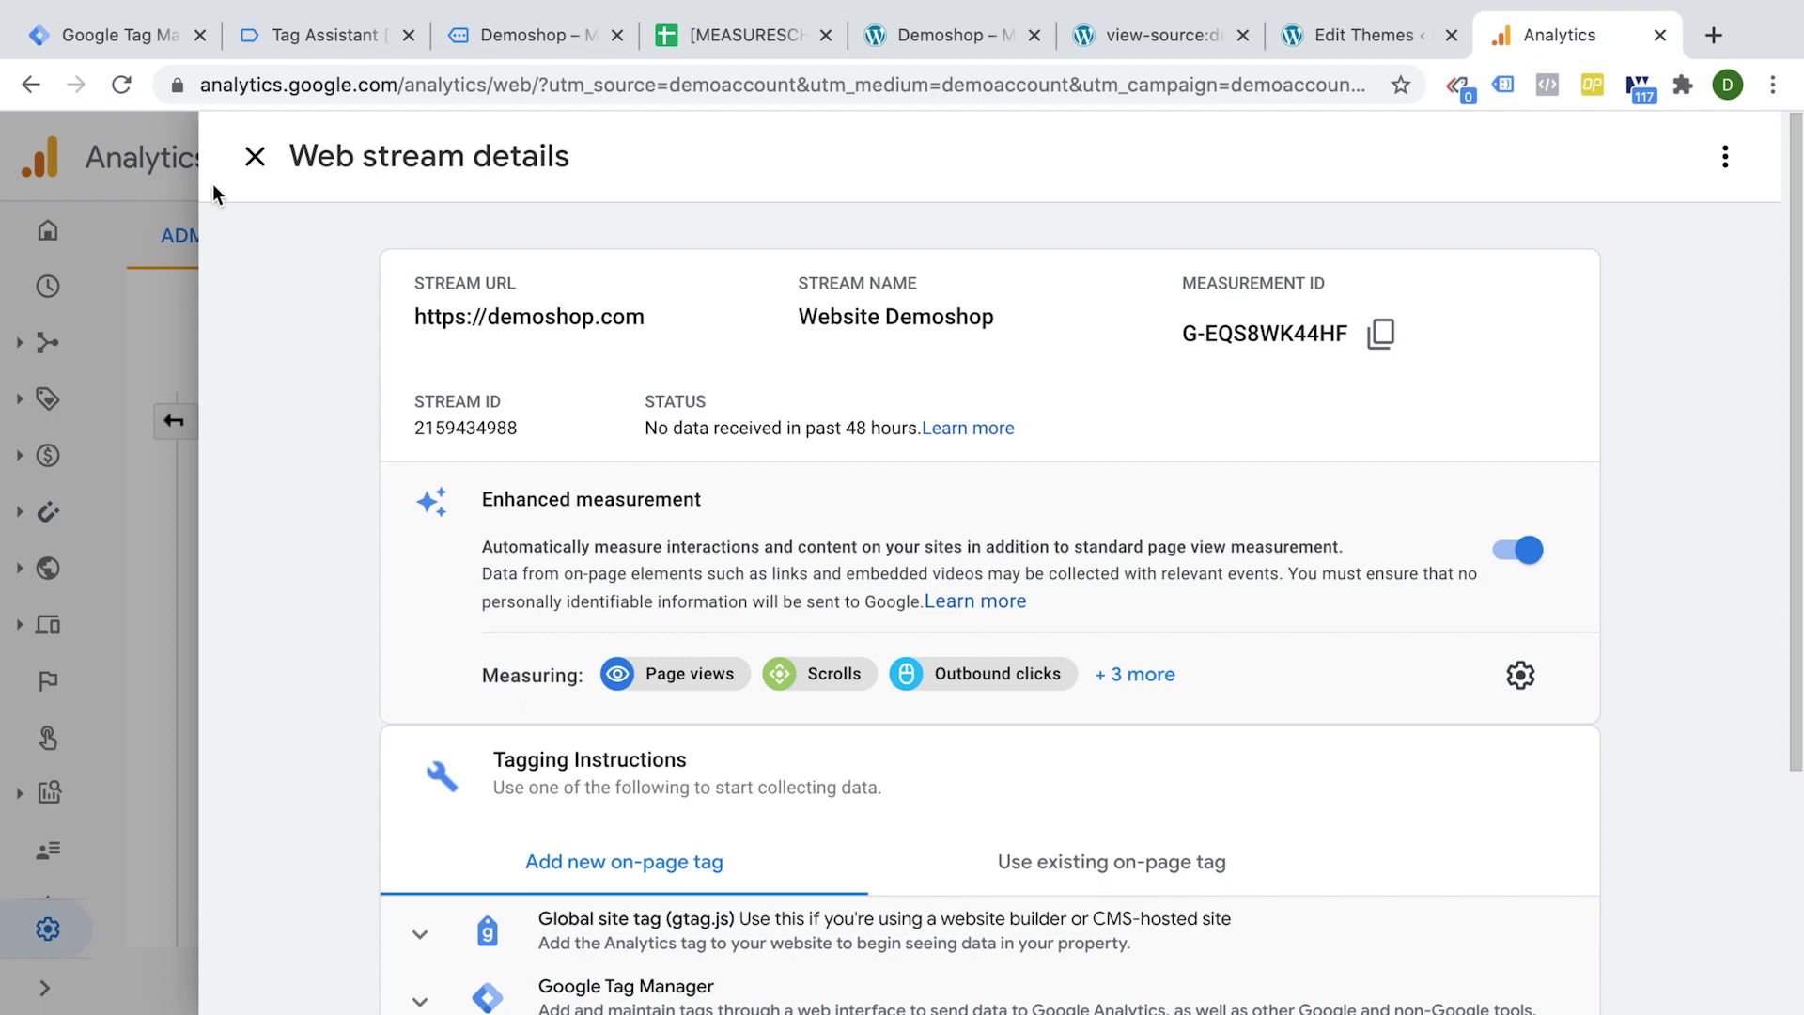
click(253, 155)
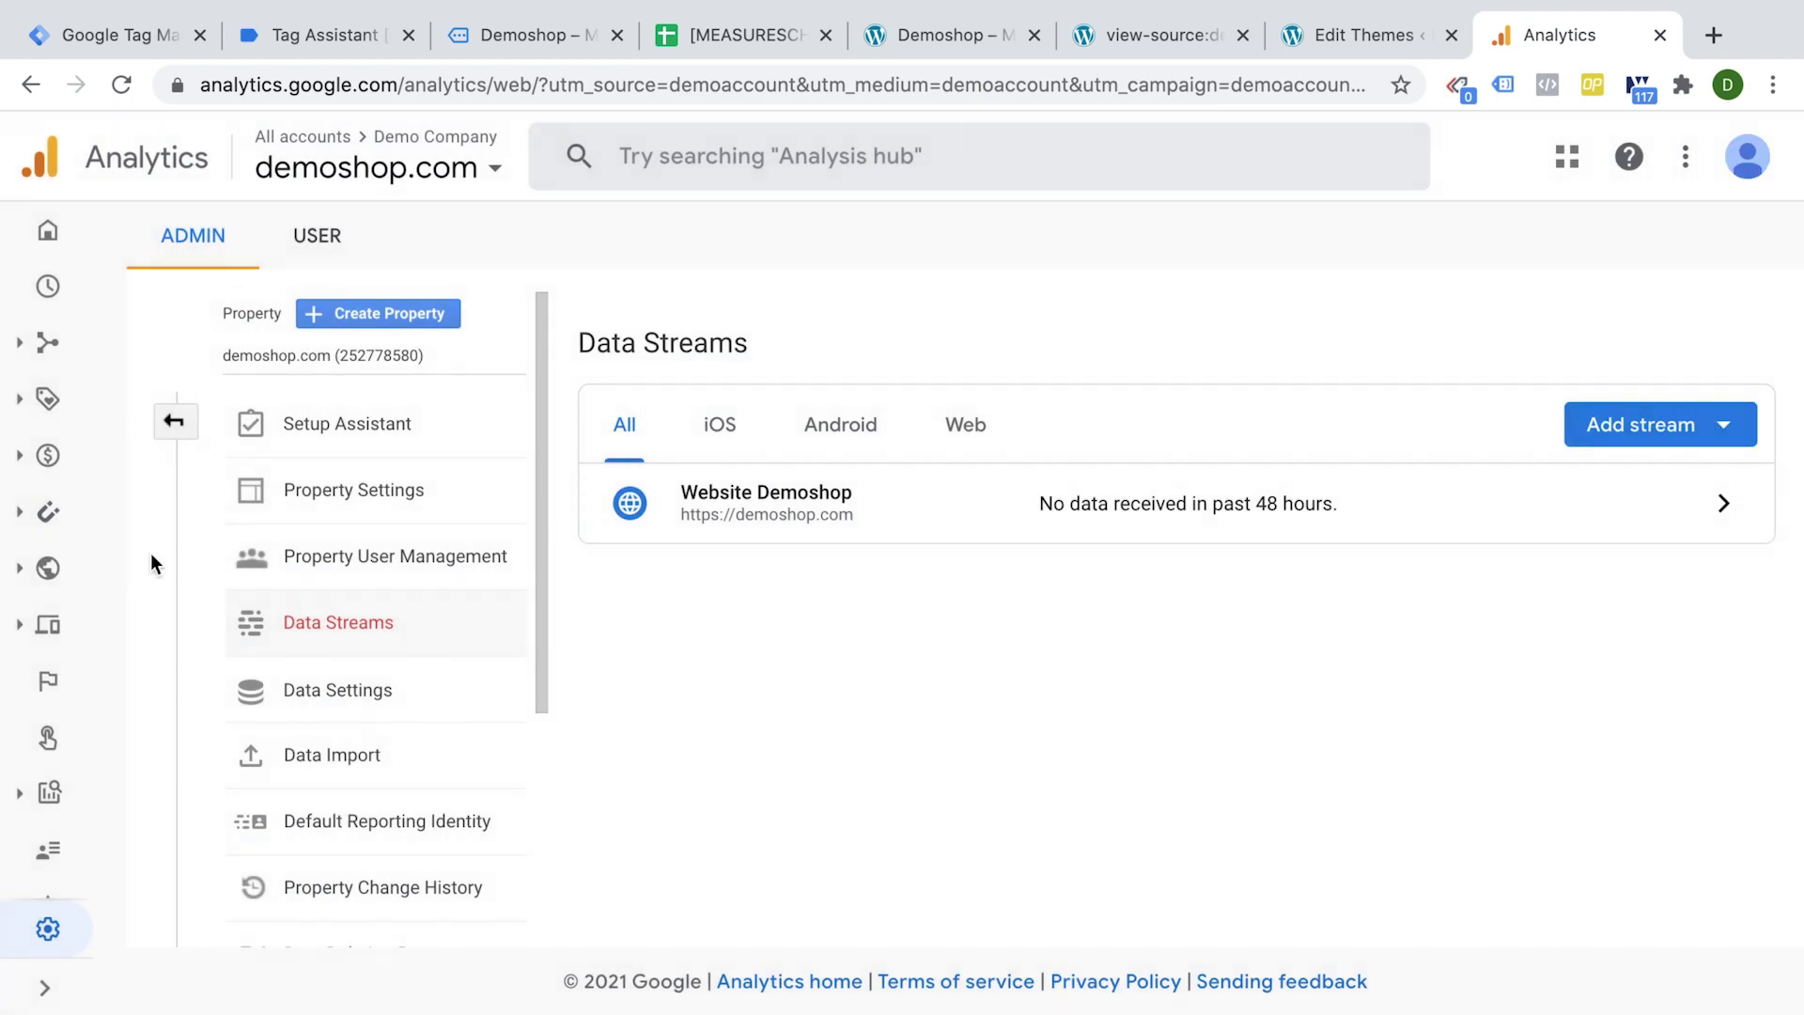
scroll(42, 871, down, 2)
click(52, 884)
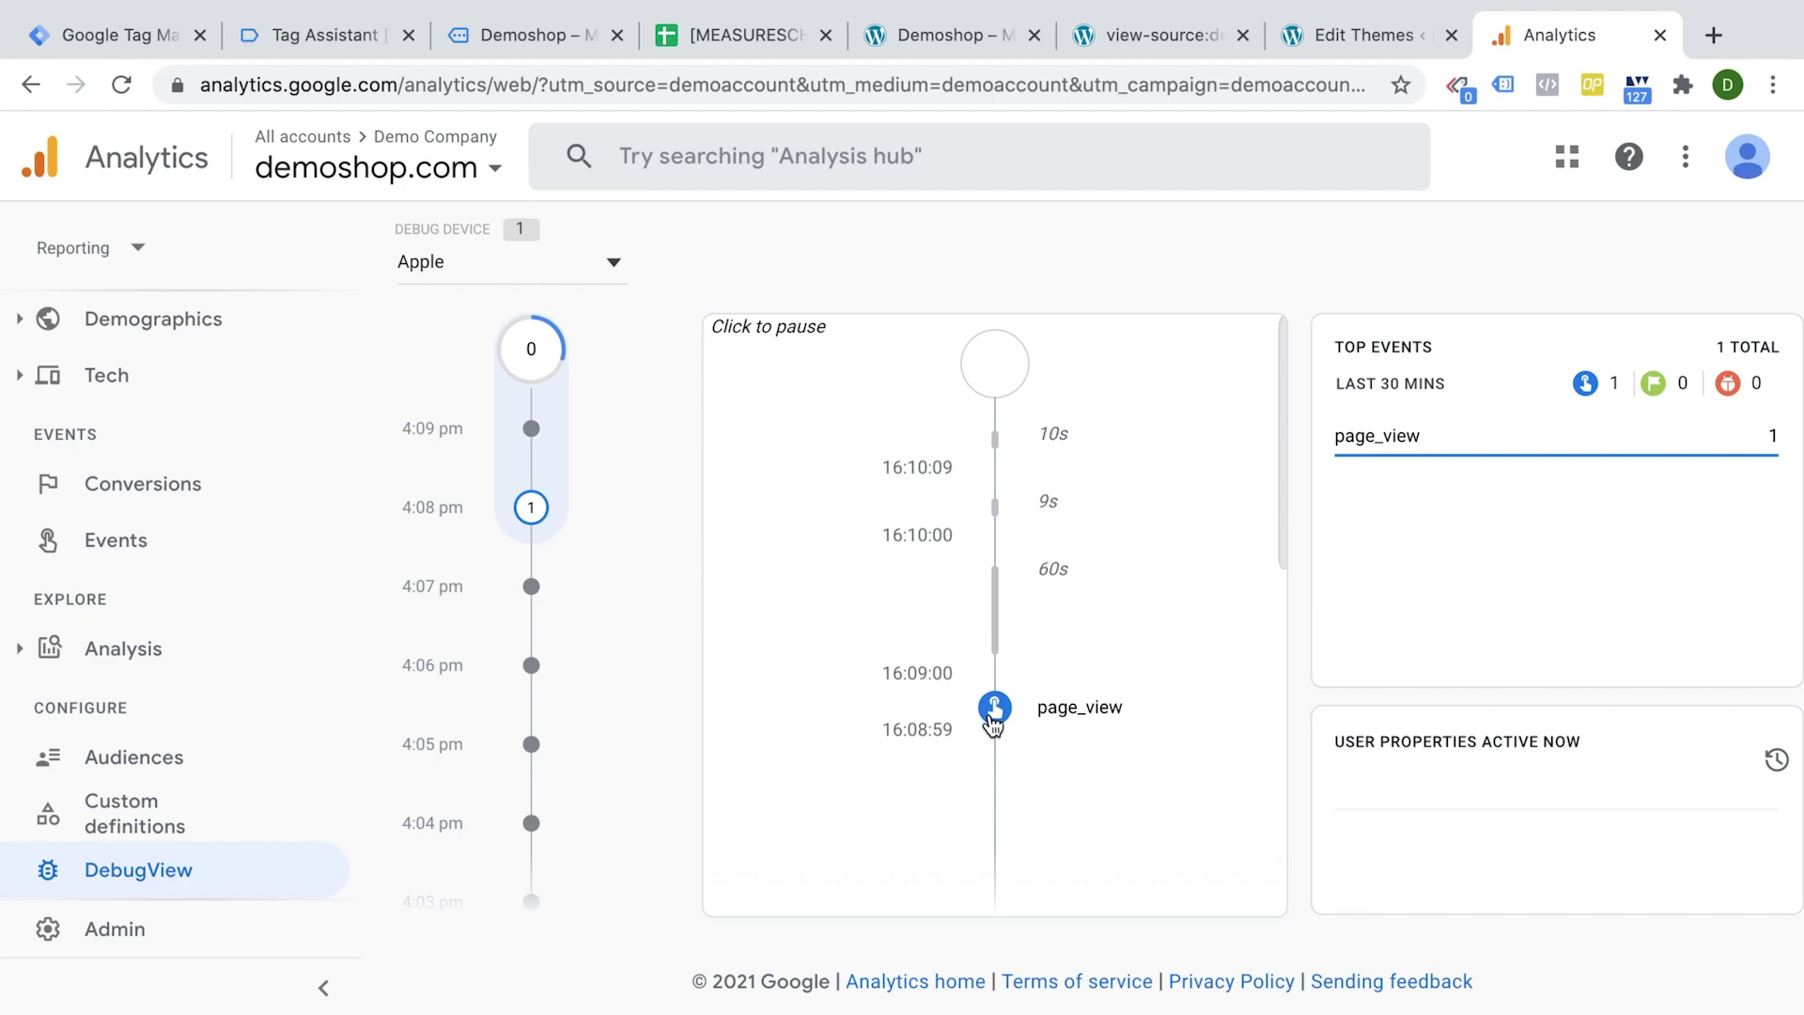
click(994, 706)
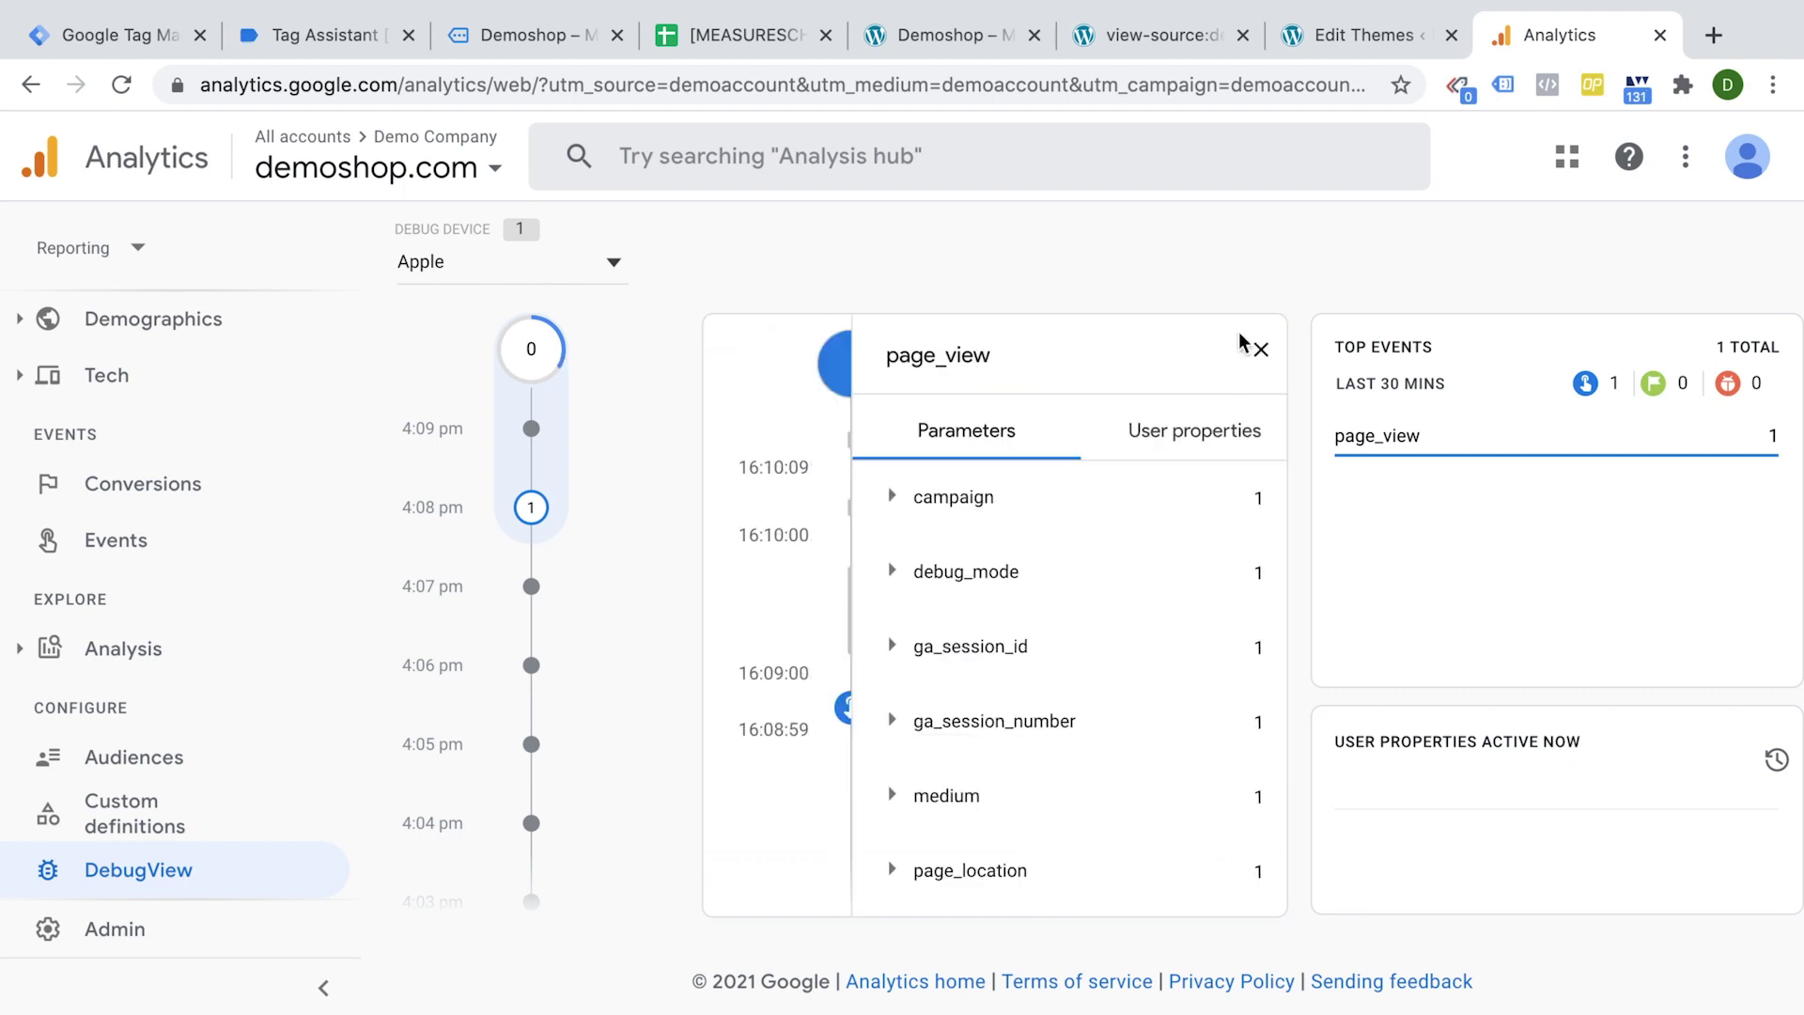
click(1238, 346)
Reload the Demoshop page and watch new page_view events arrive in DebugView.
click(486, 36)
click(120, 85)
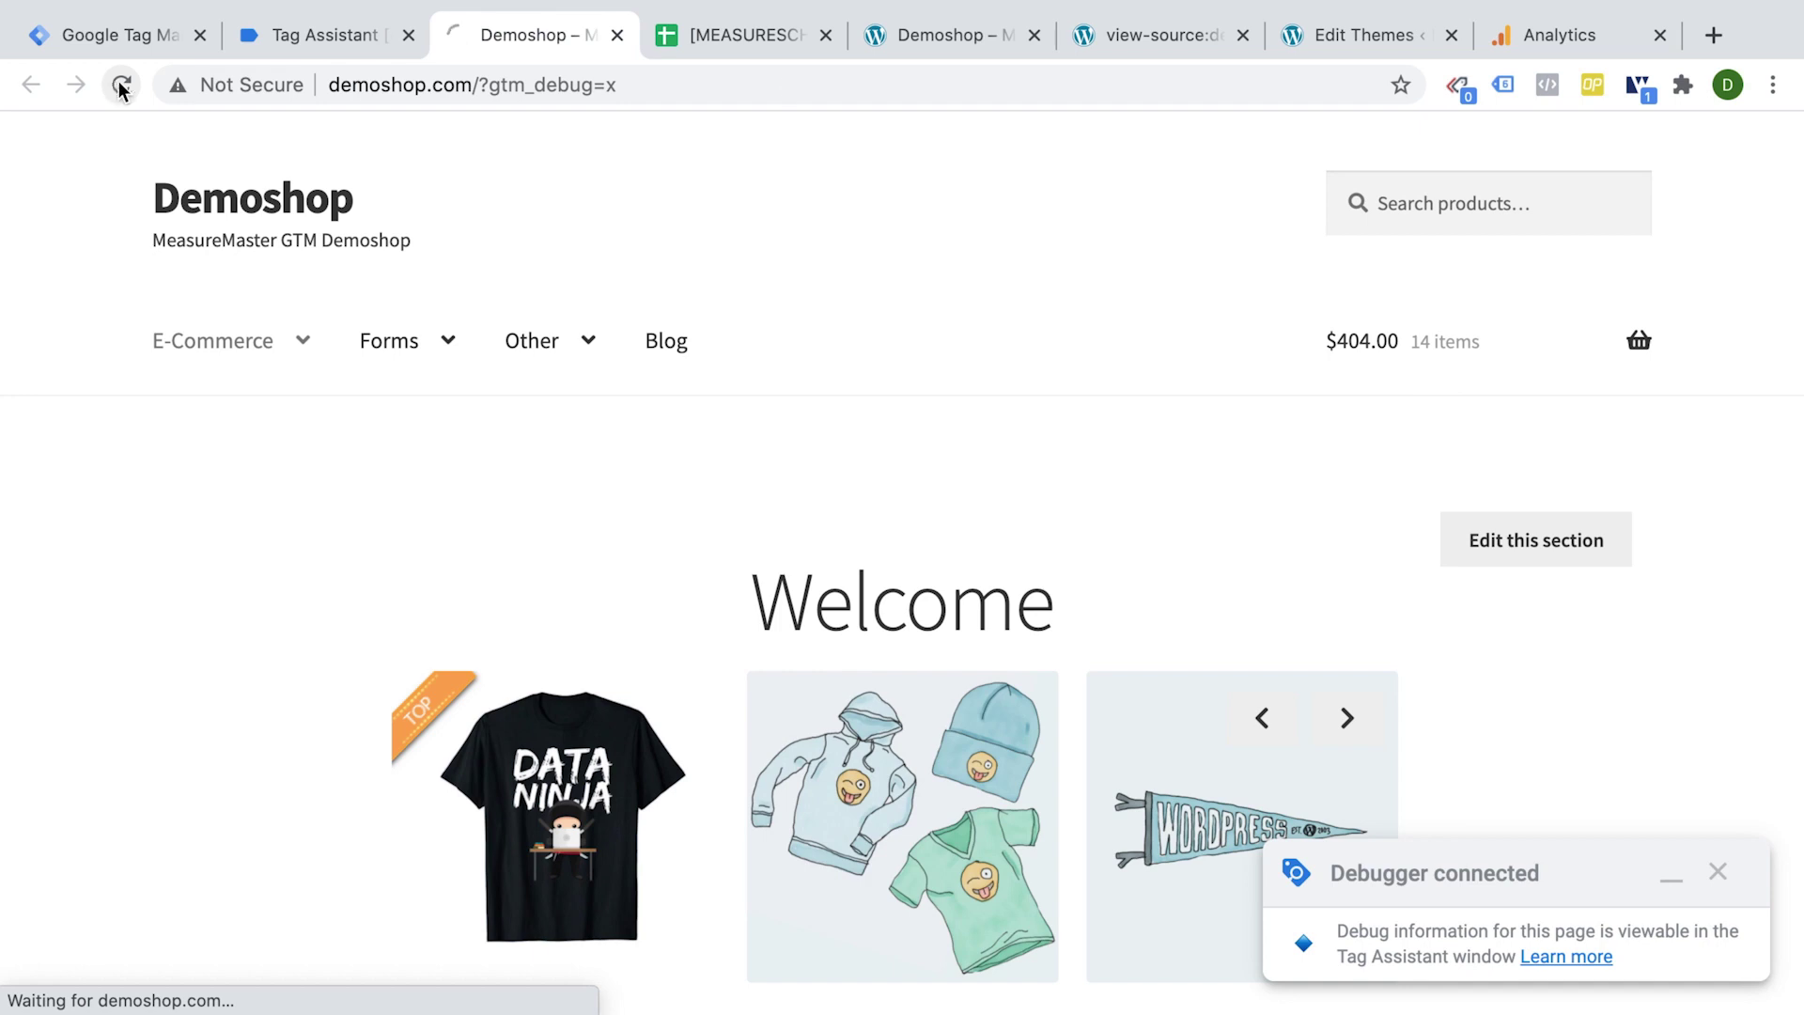
click(1575, 41)
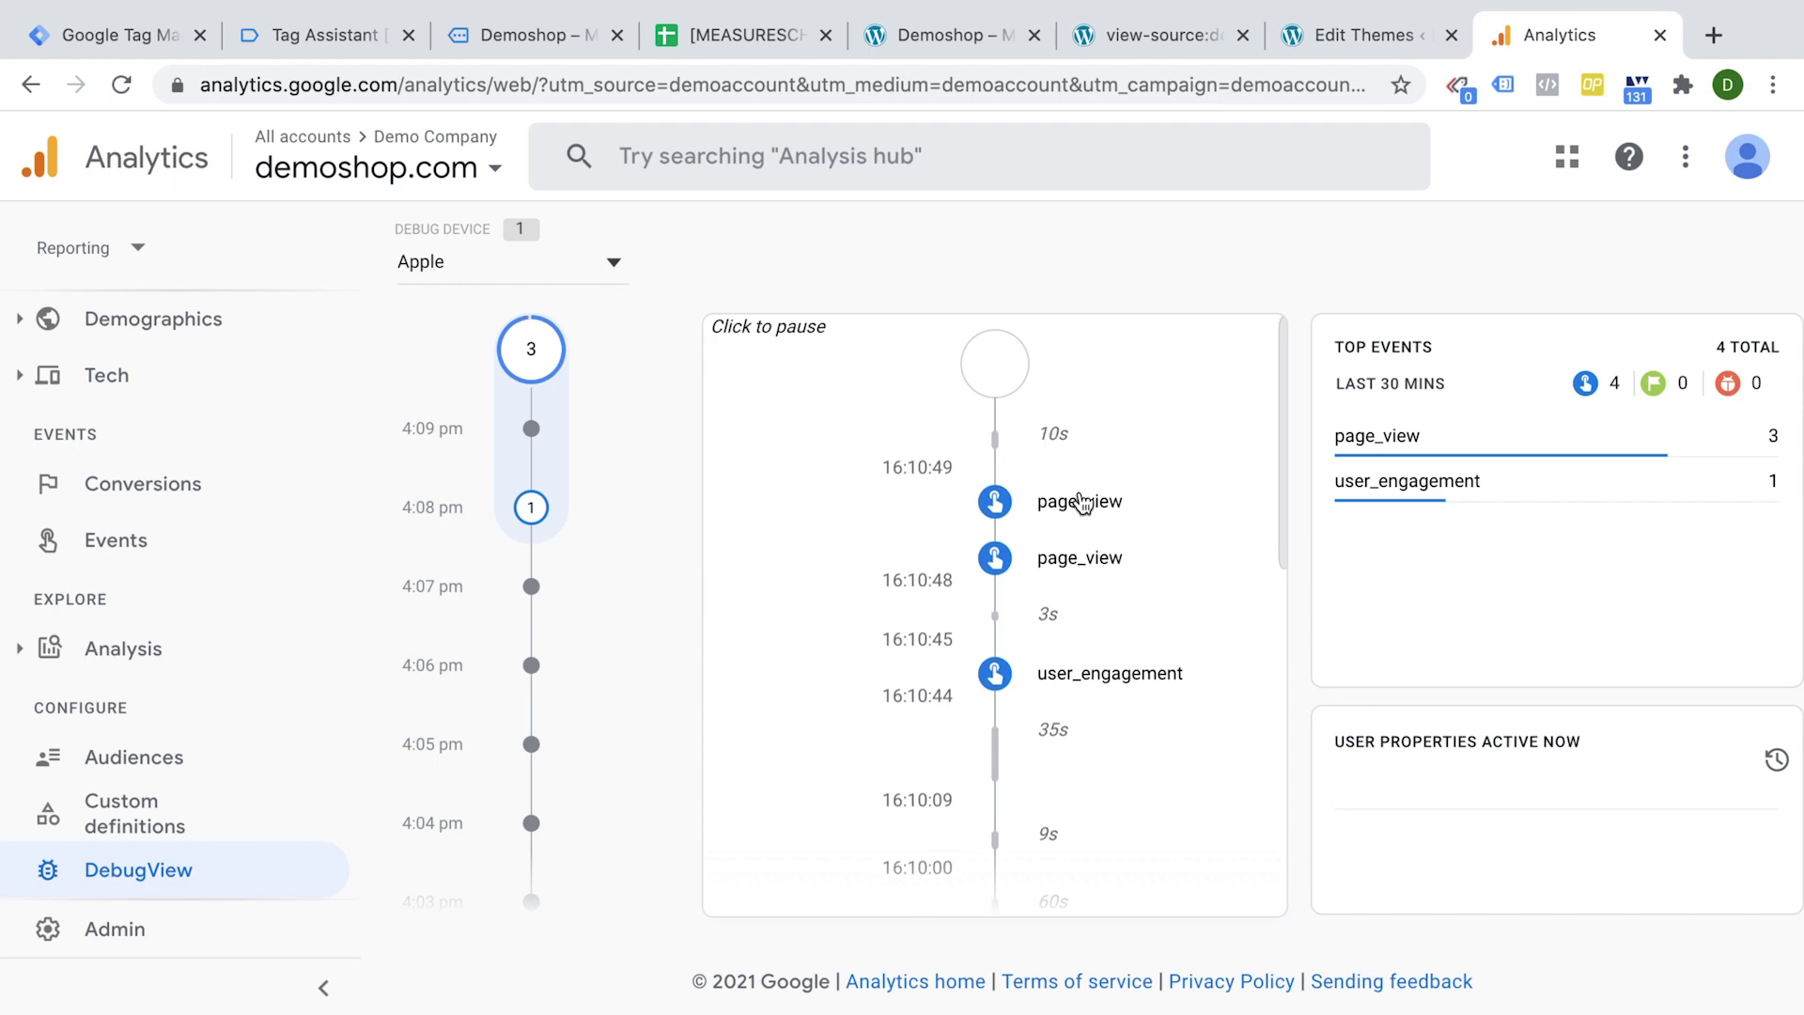
Compare the GTM snippet on lines 5–10 with the hard-coded gtag block on lines 13–19 in the demoshop source.
click(1138, 30)
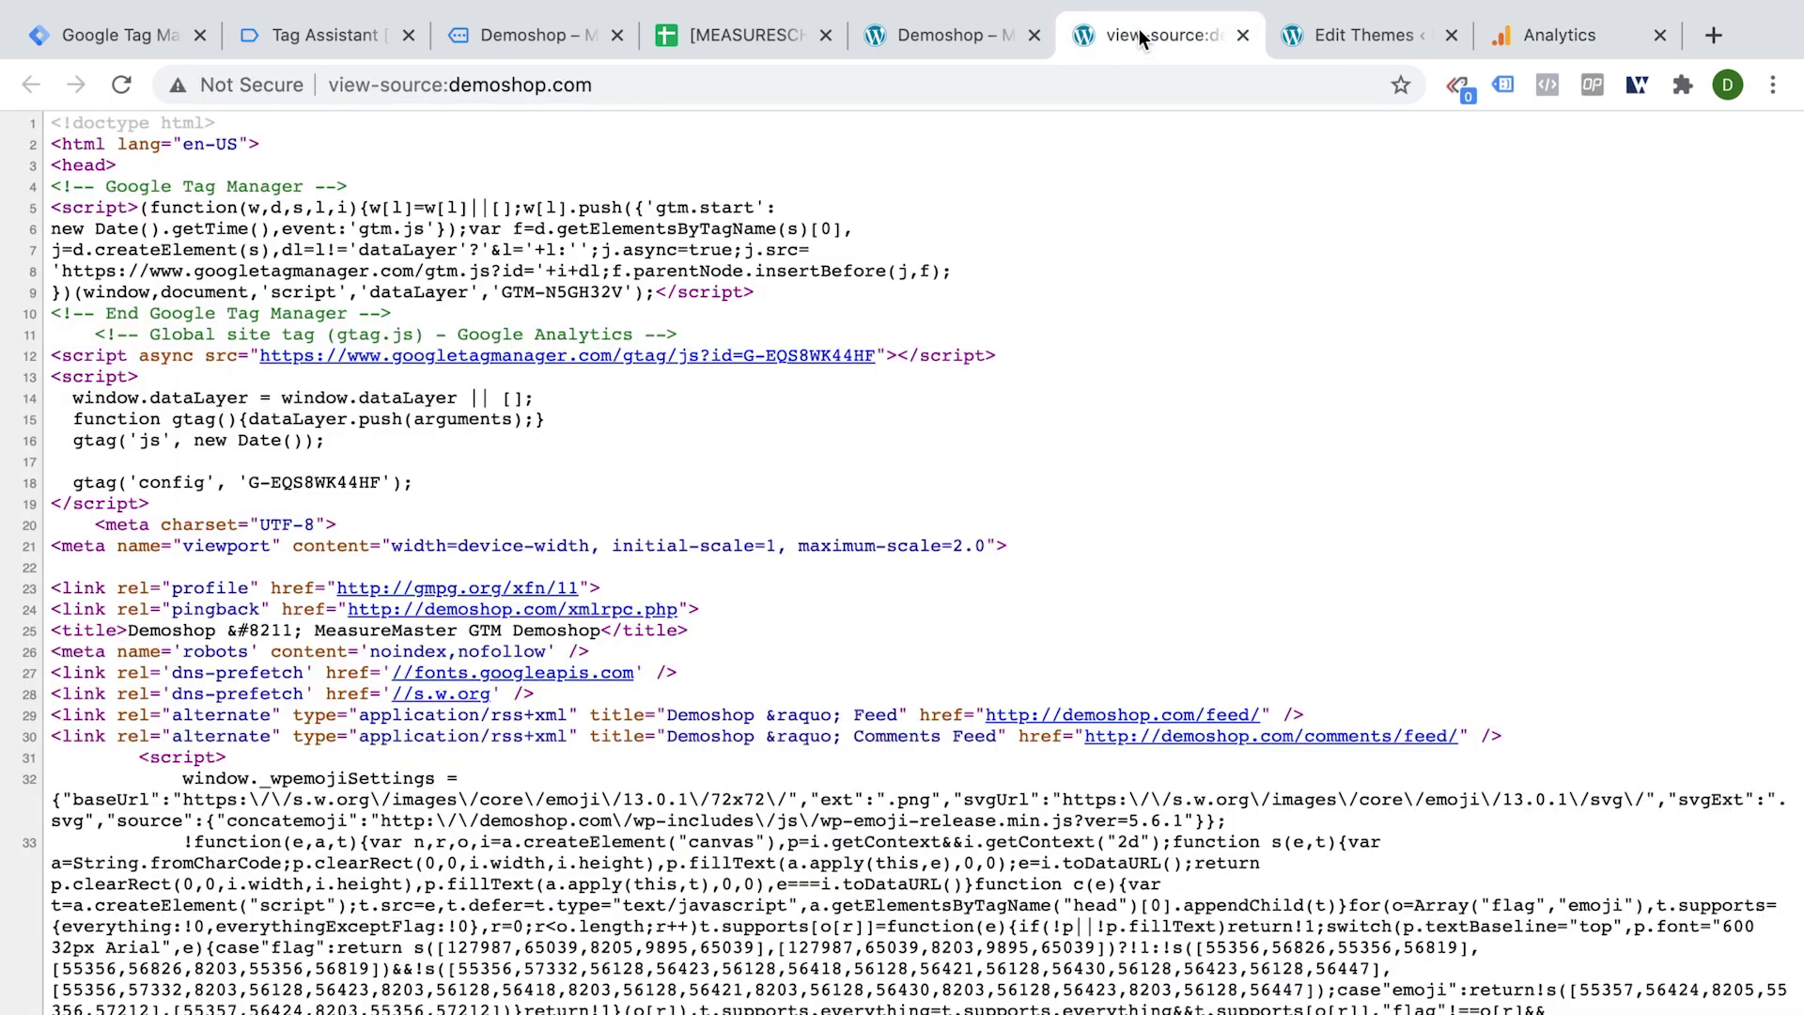
drag(86, 395, 316, 528)
drag(52, 206, 454, 310)
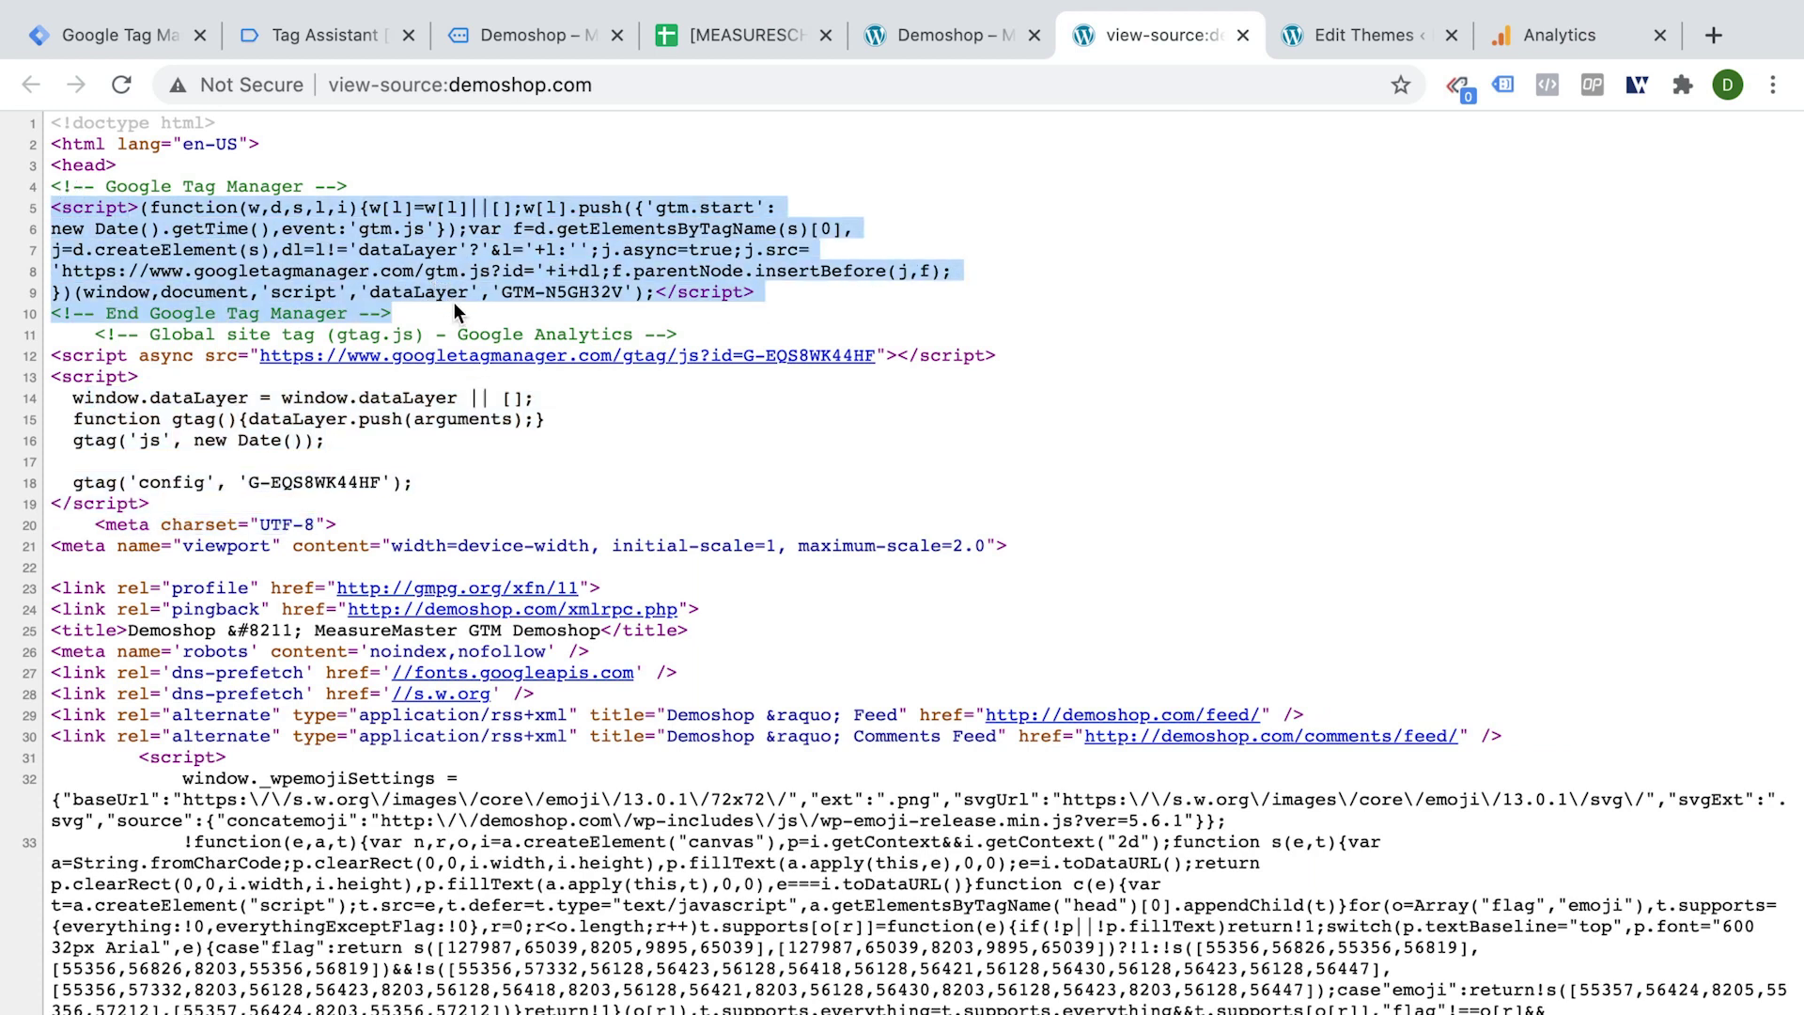
click(431, 464)
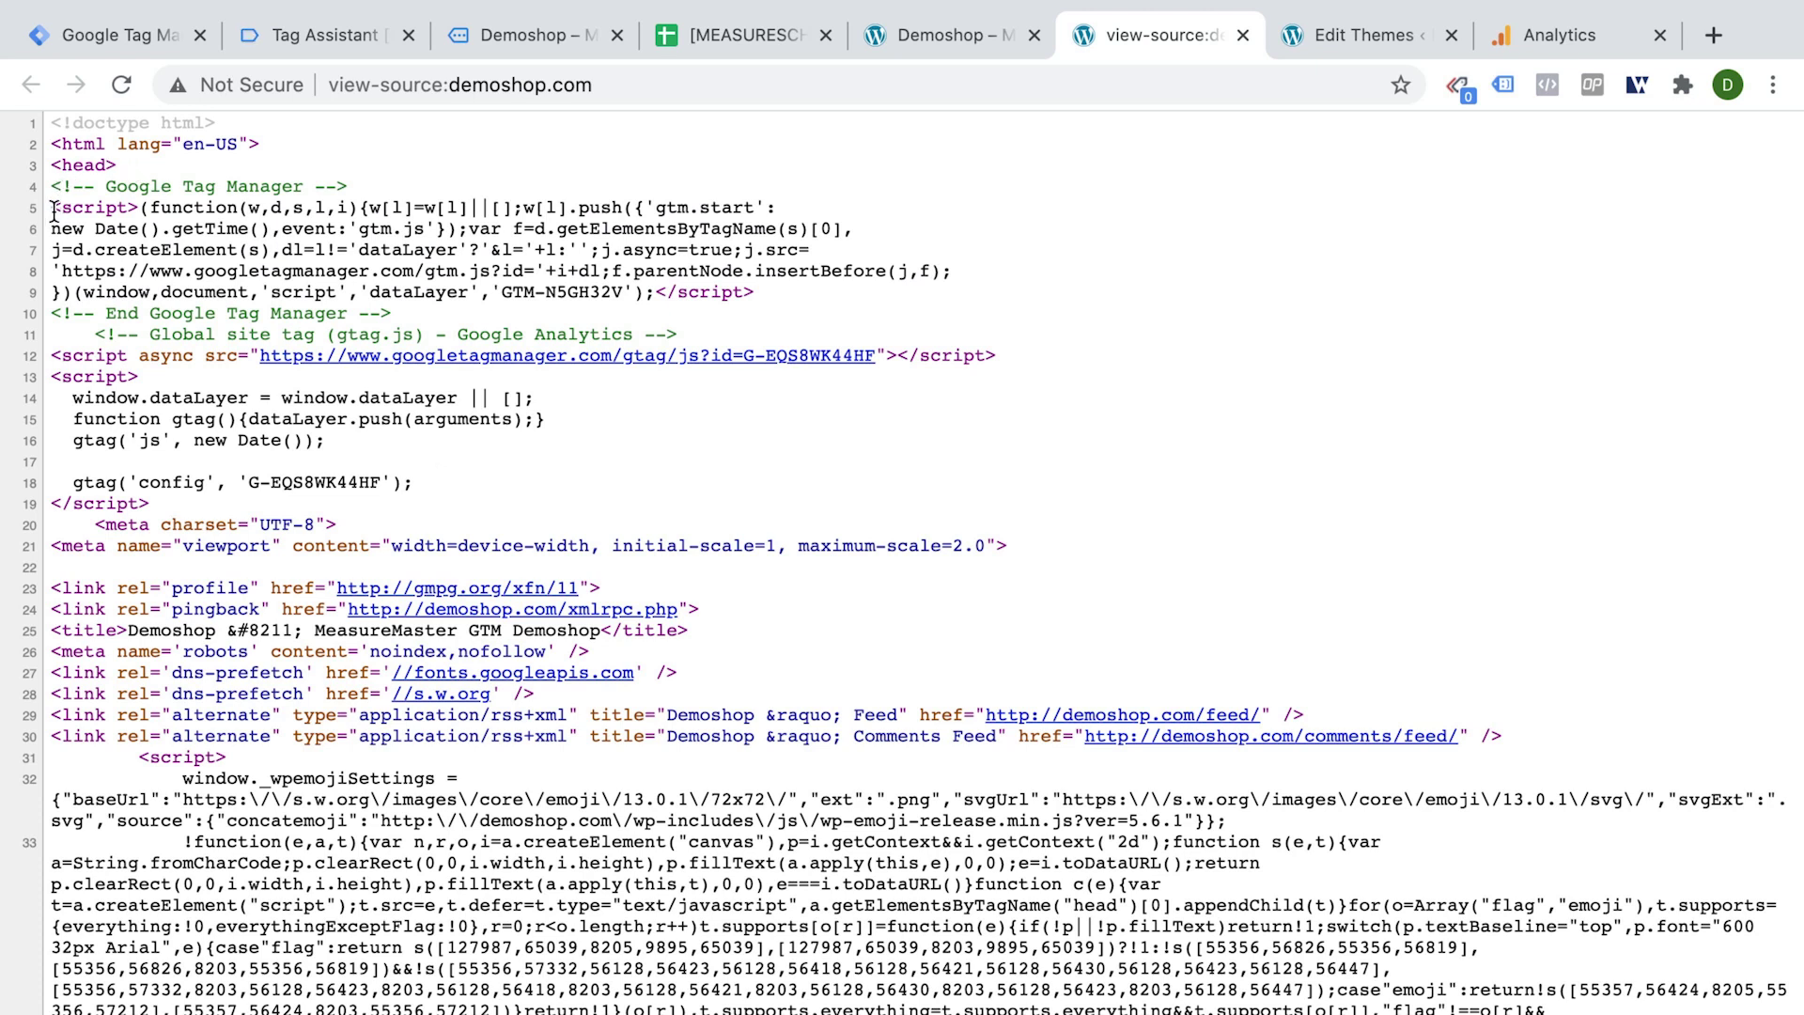
drag(51, 376, 216, 513)
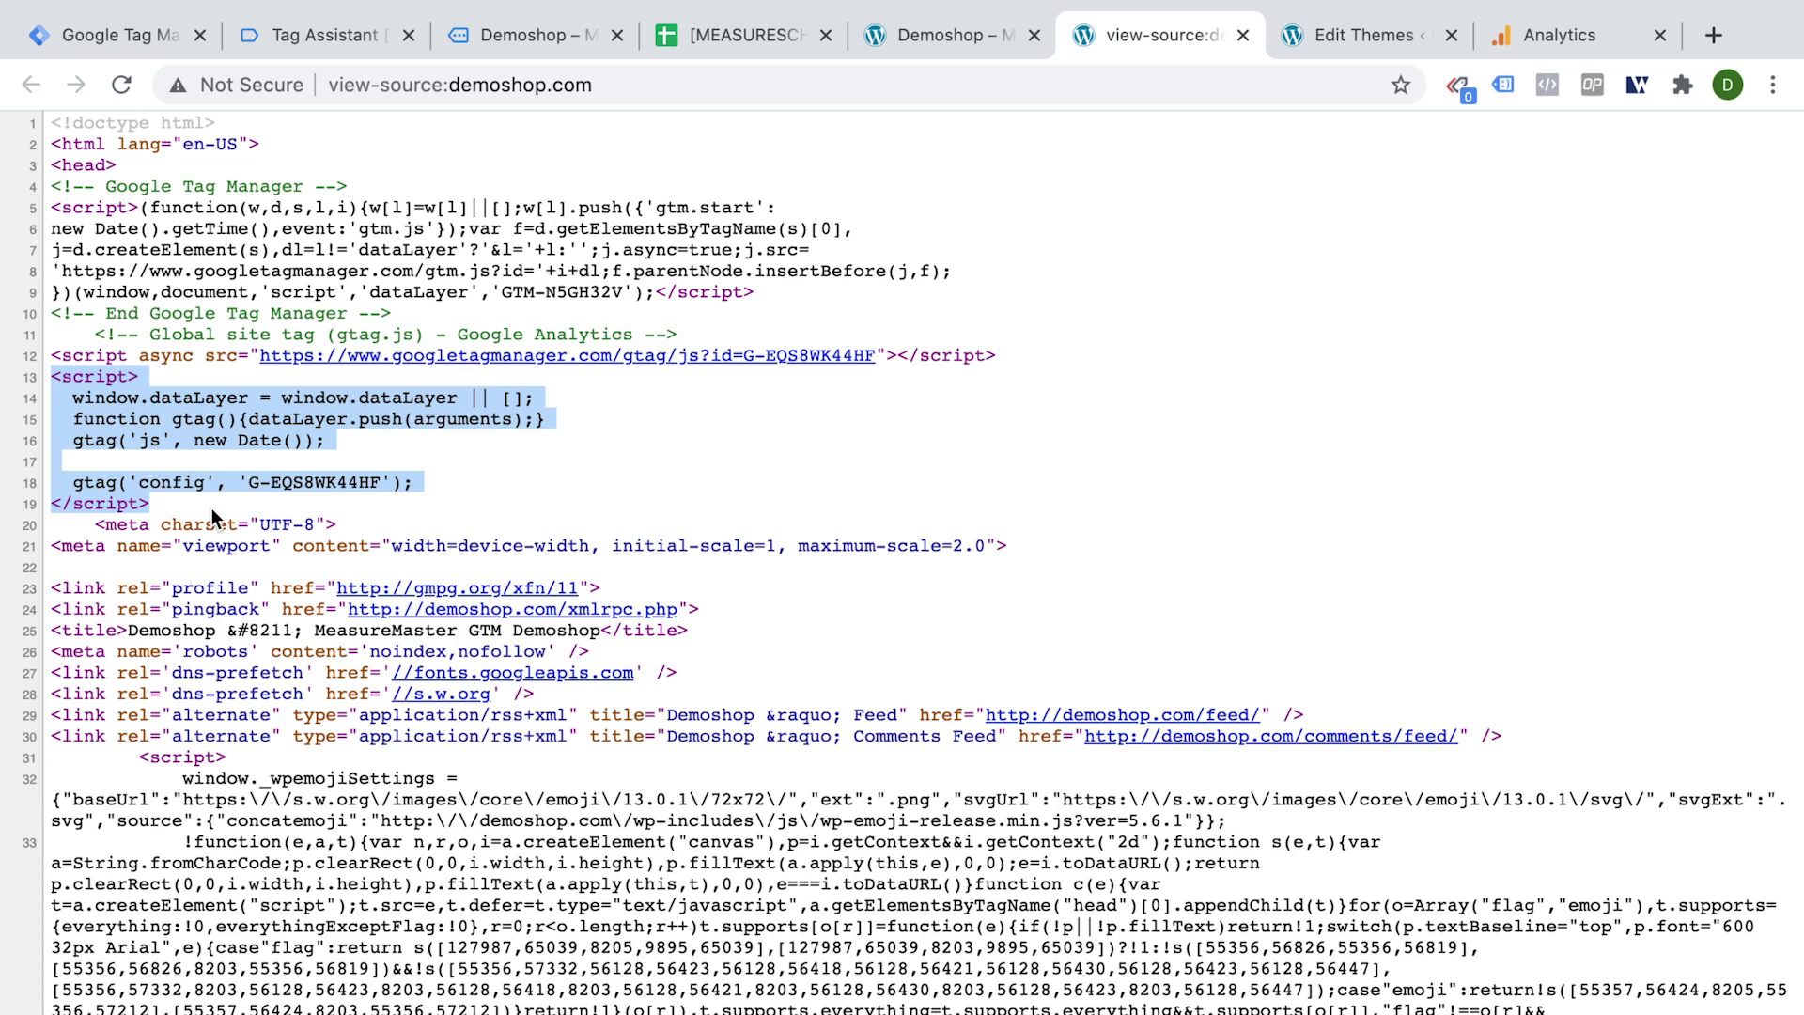
click(201, 235)
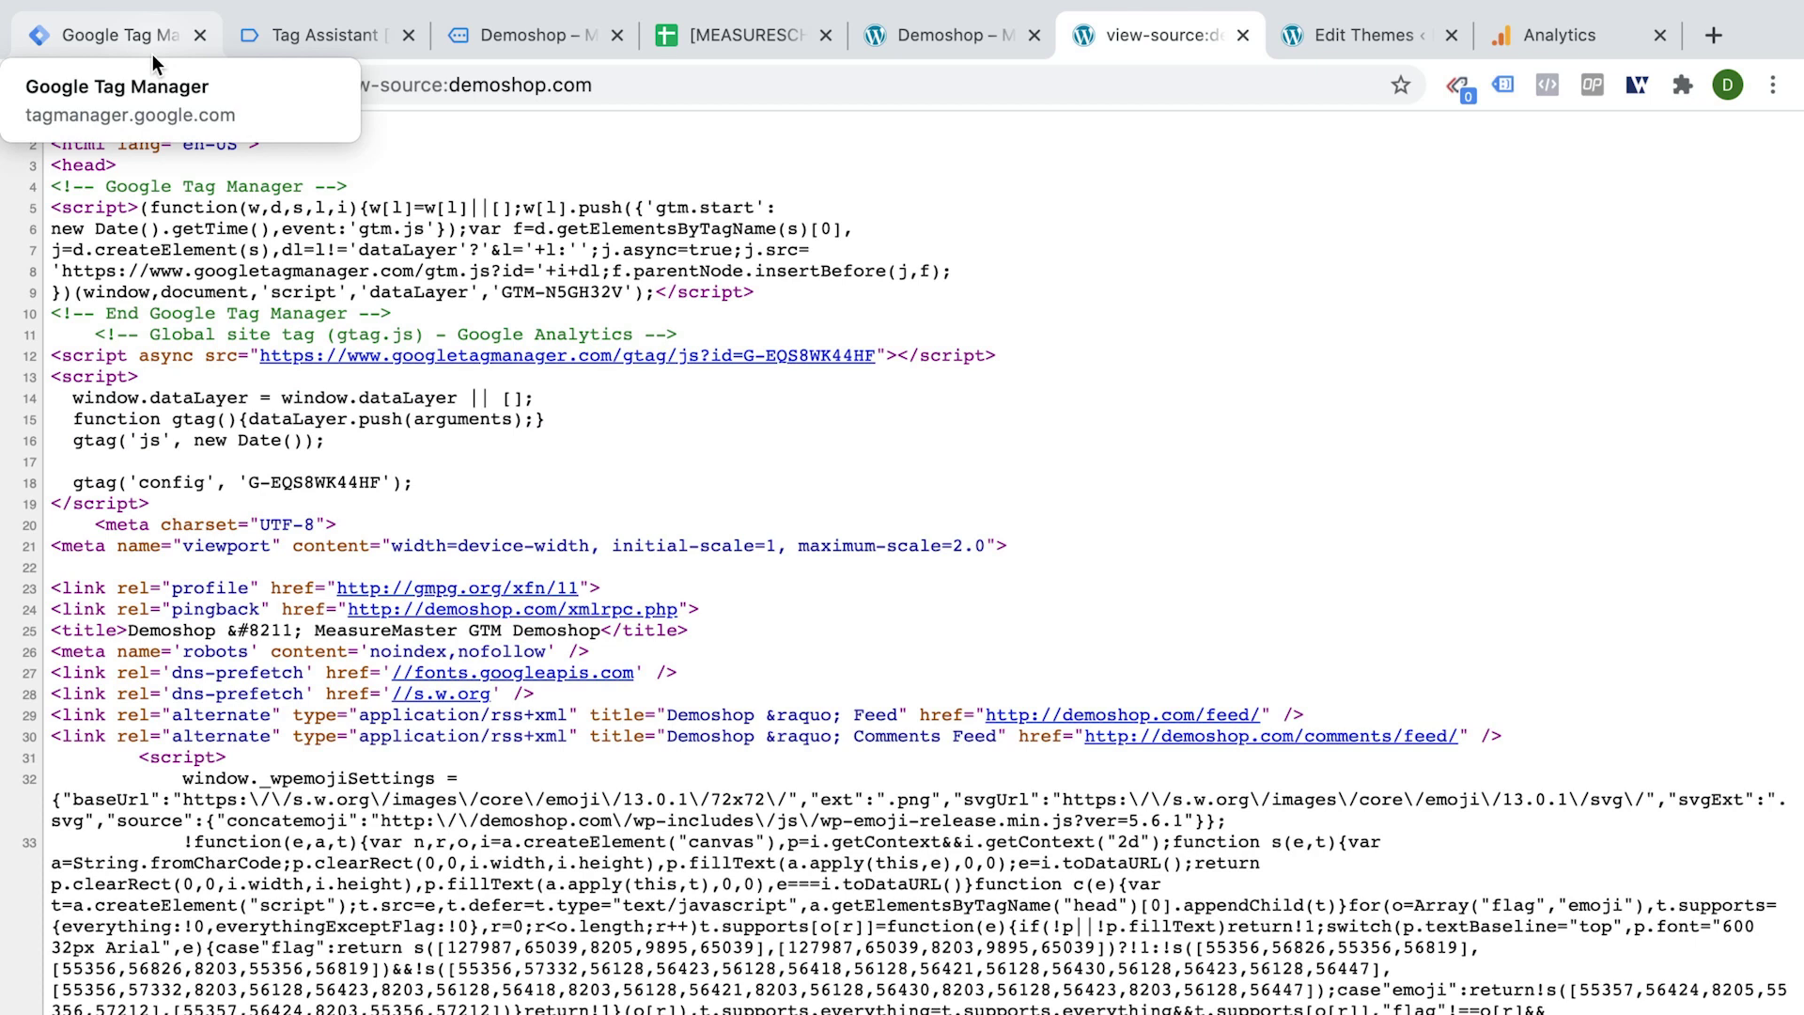
click(153, 47)
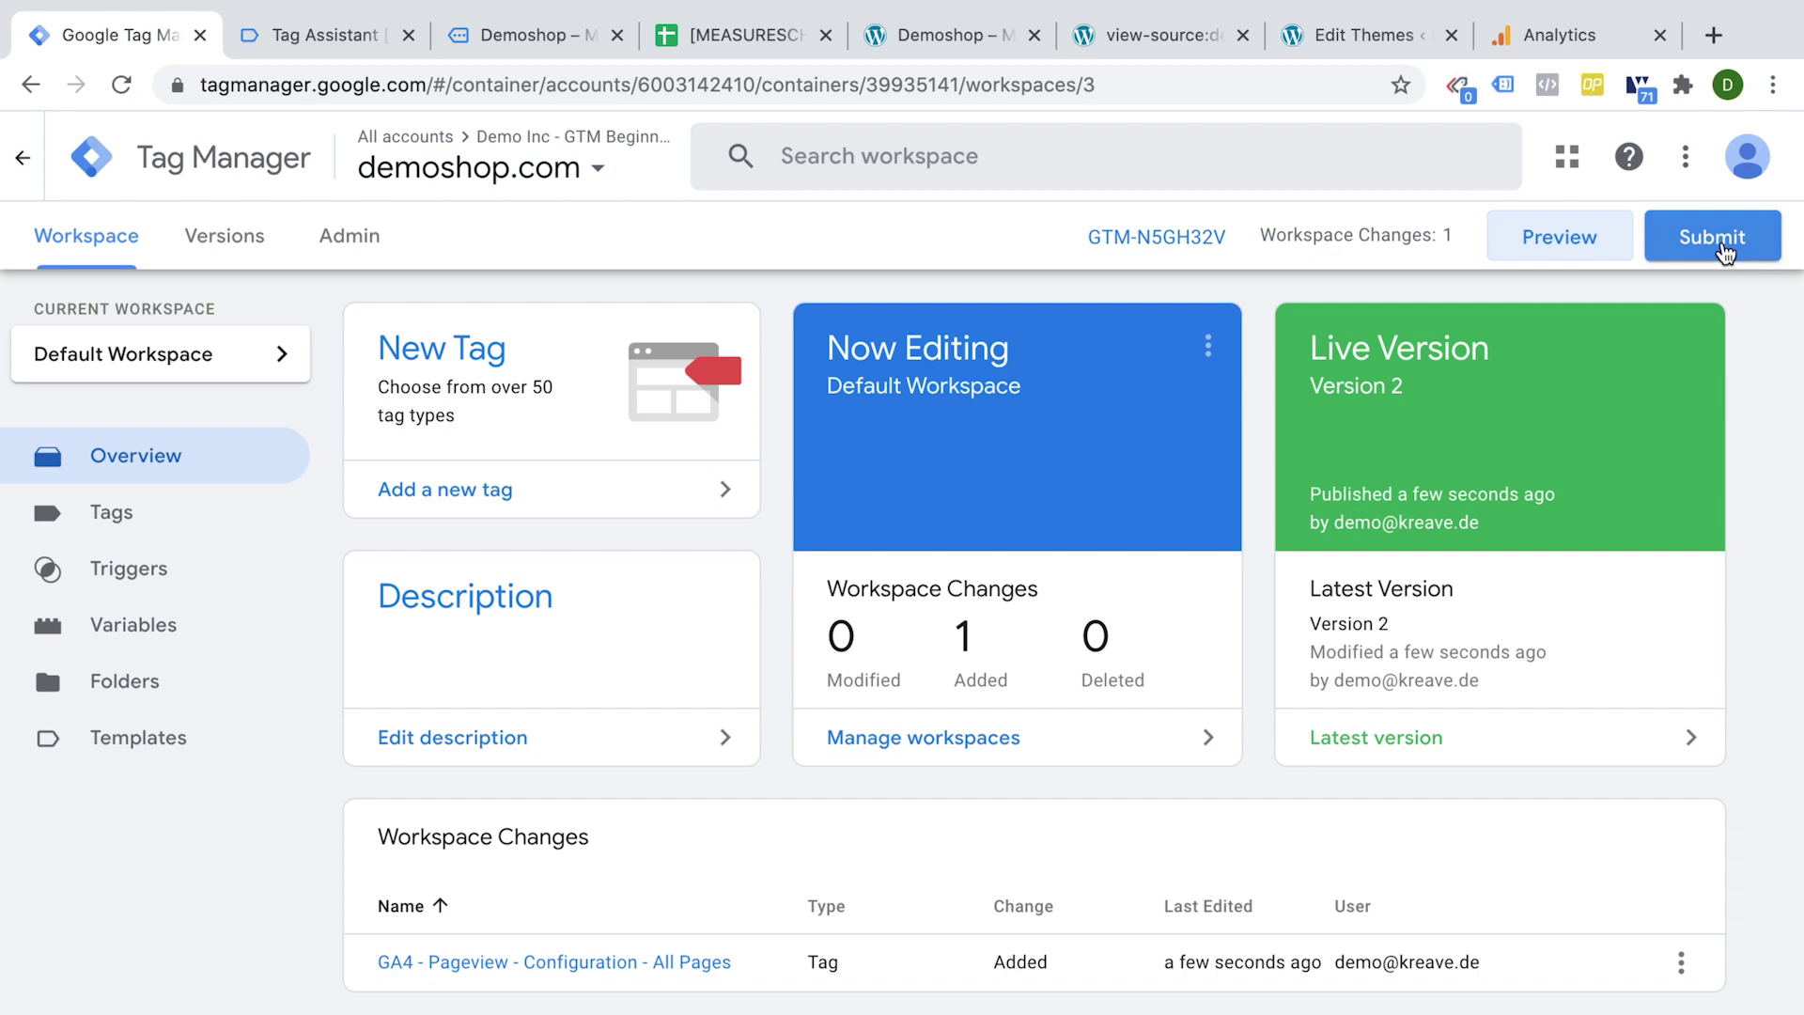
Submit and publish the workspace live as version 'added Google Analytics 4 Pageview Config Tag'.
click(1725, 252)
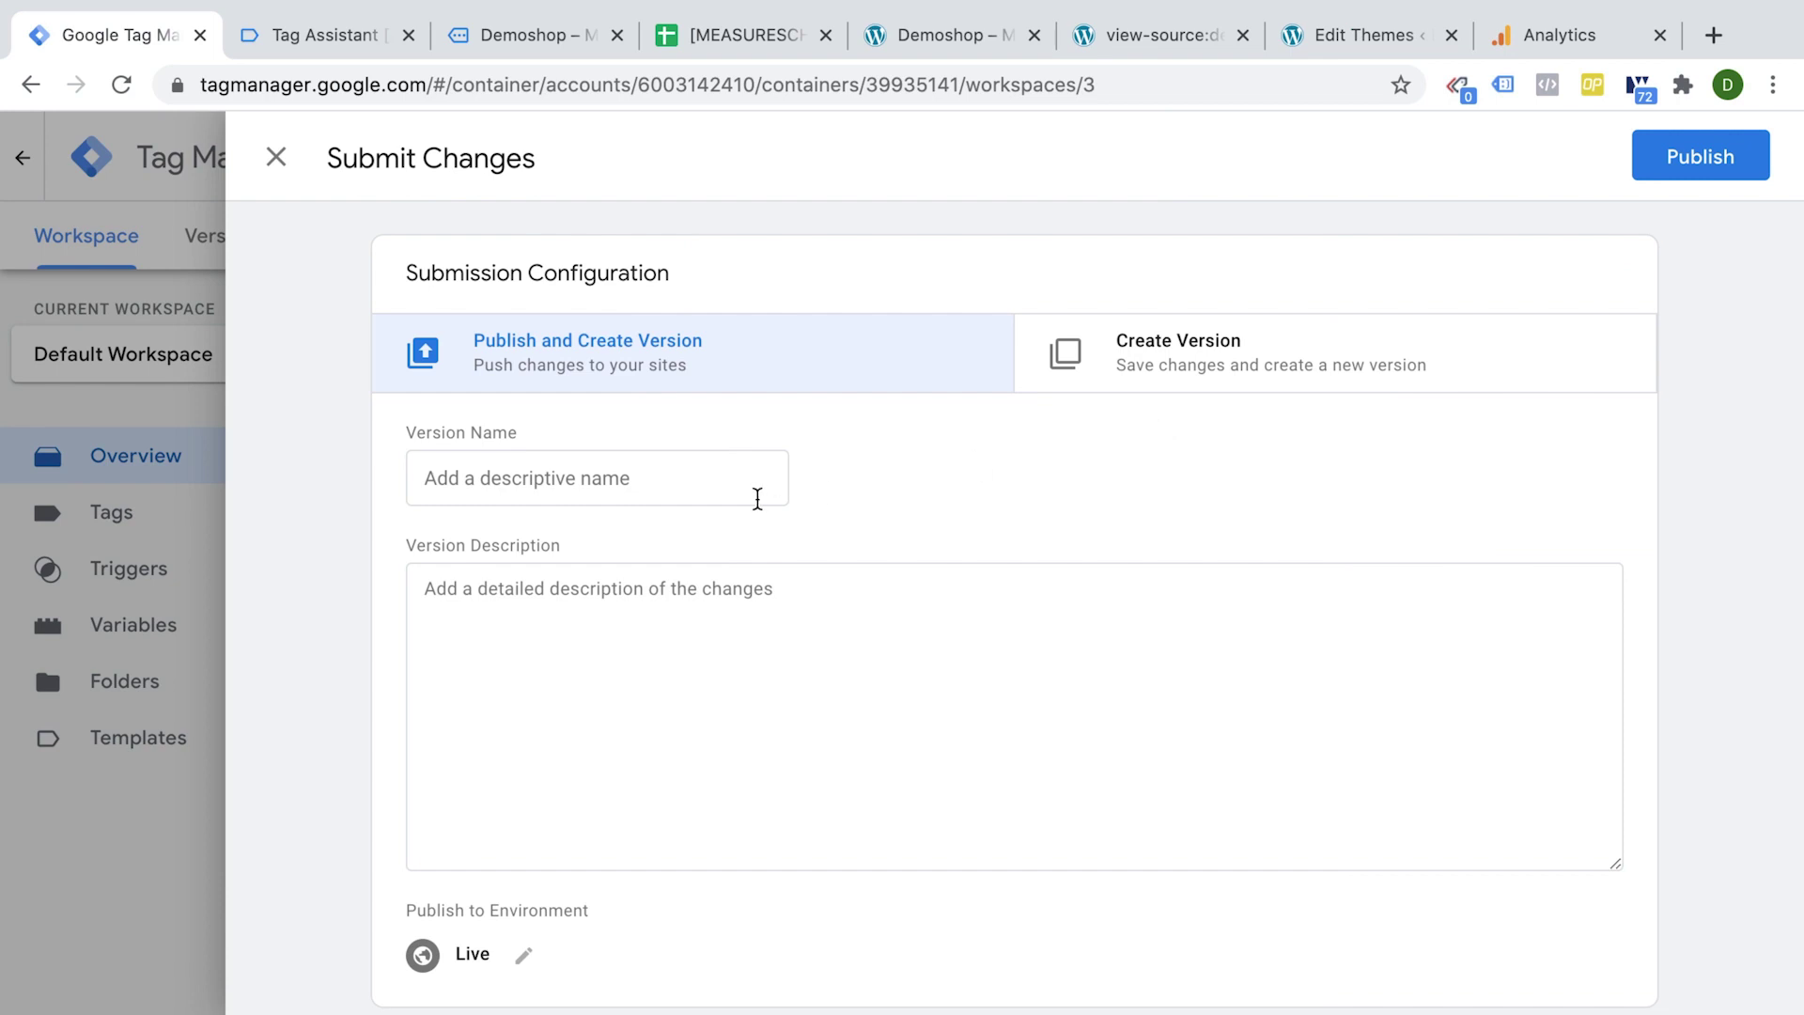
click(735, 461)
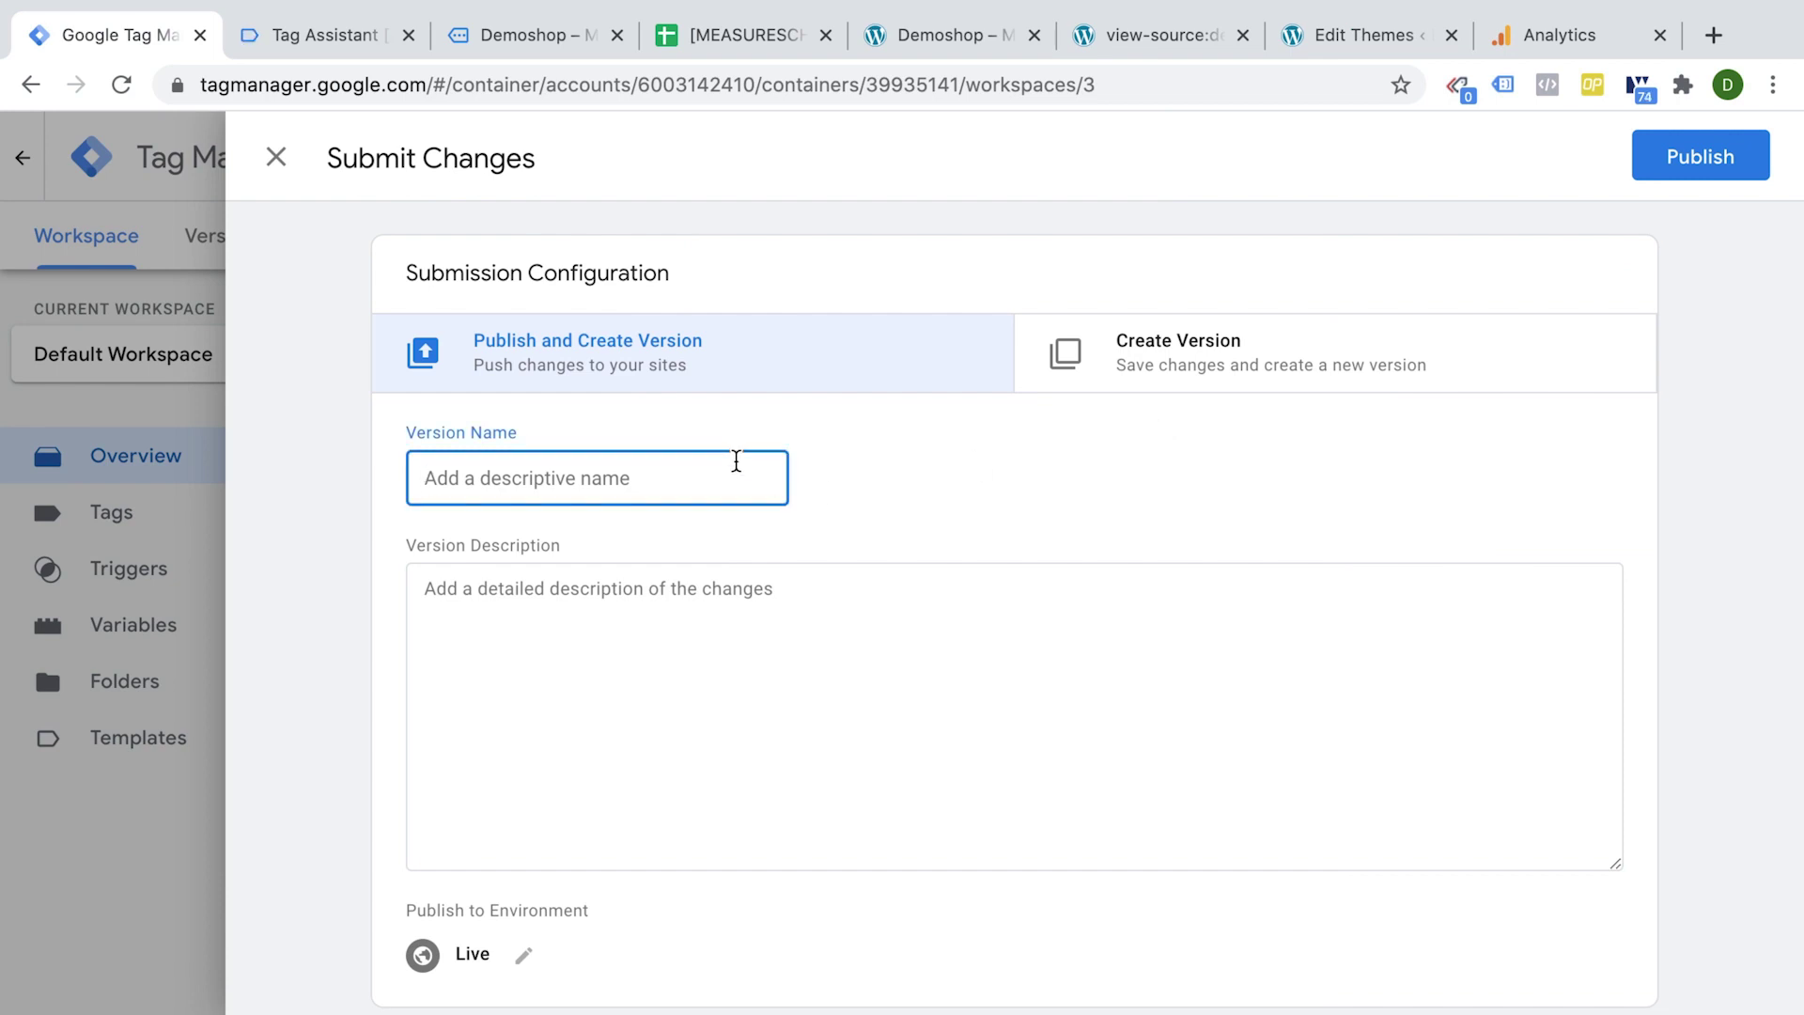
text(added Google A)
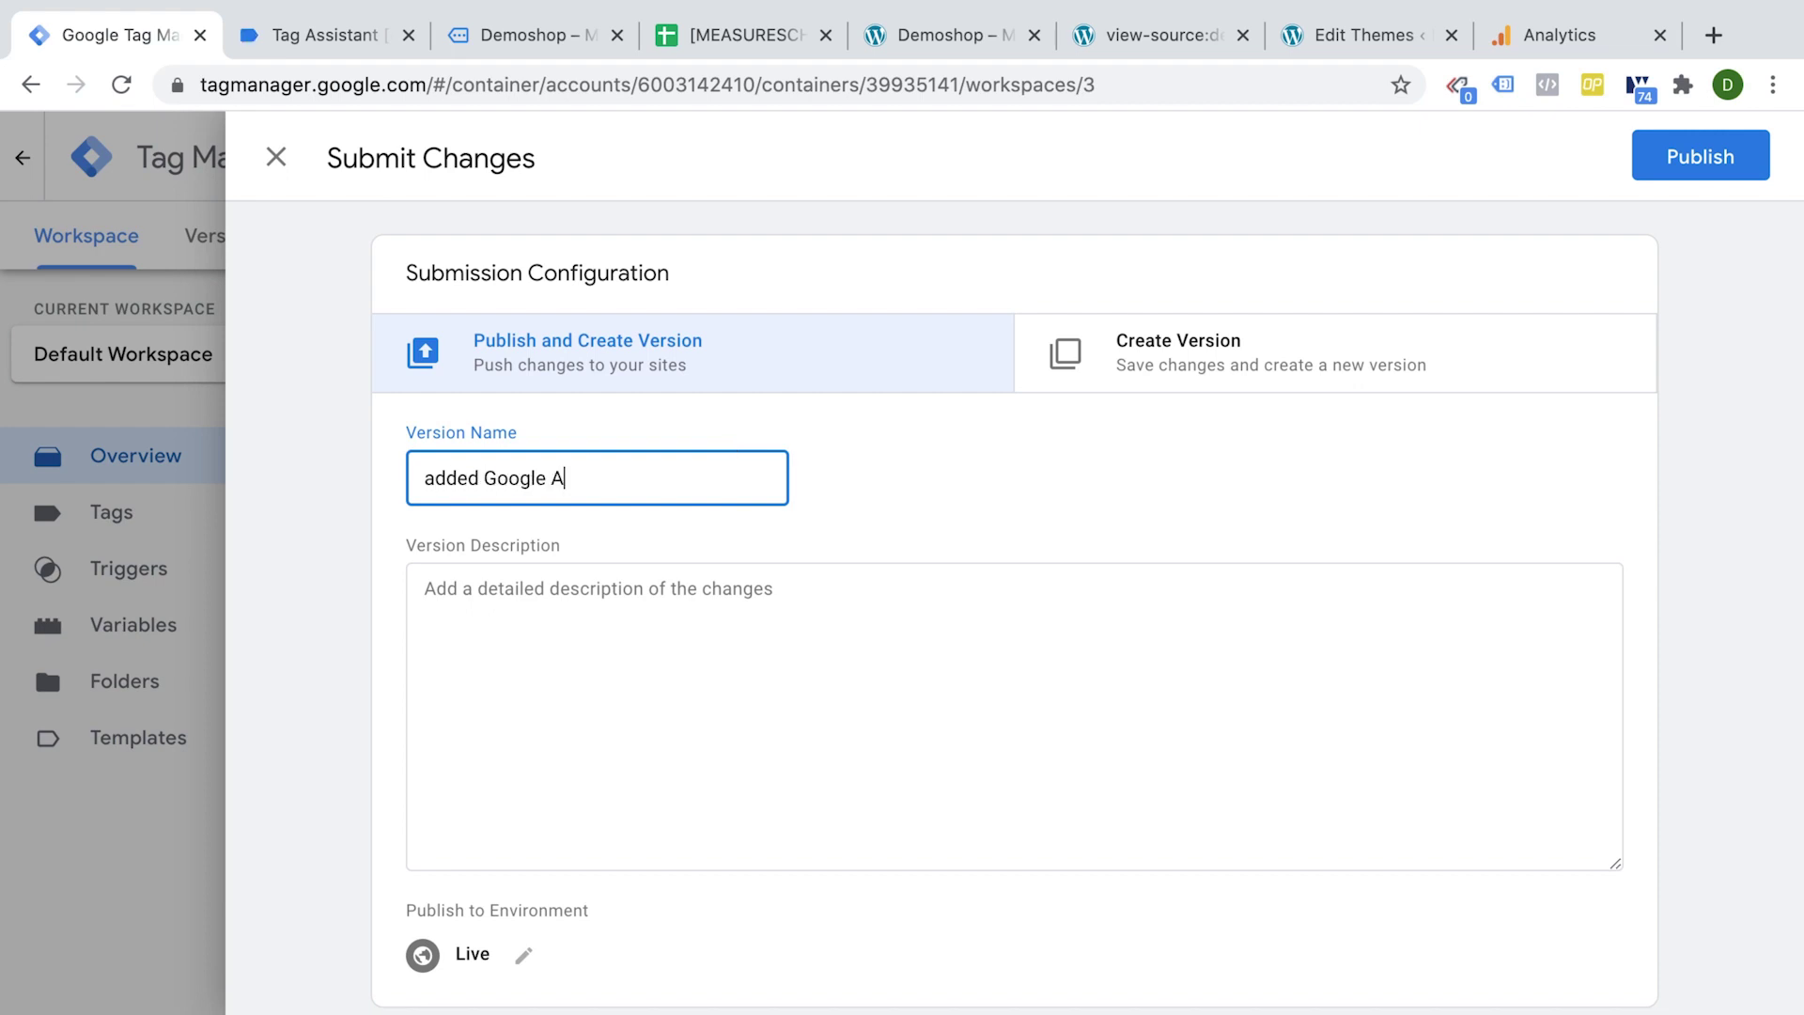
text(nalytics 4 Pageview Config Tag)
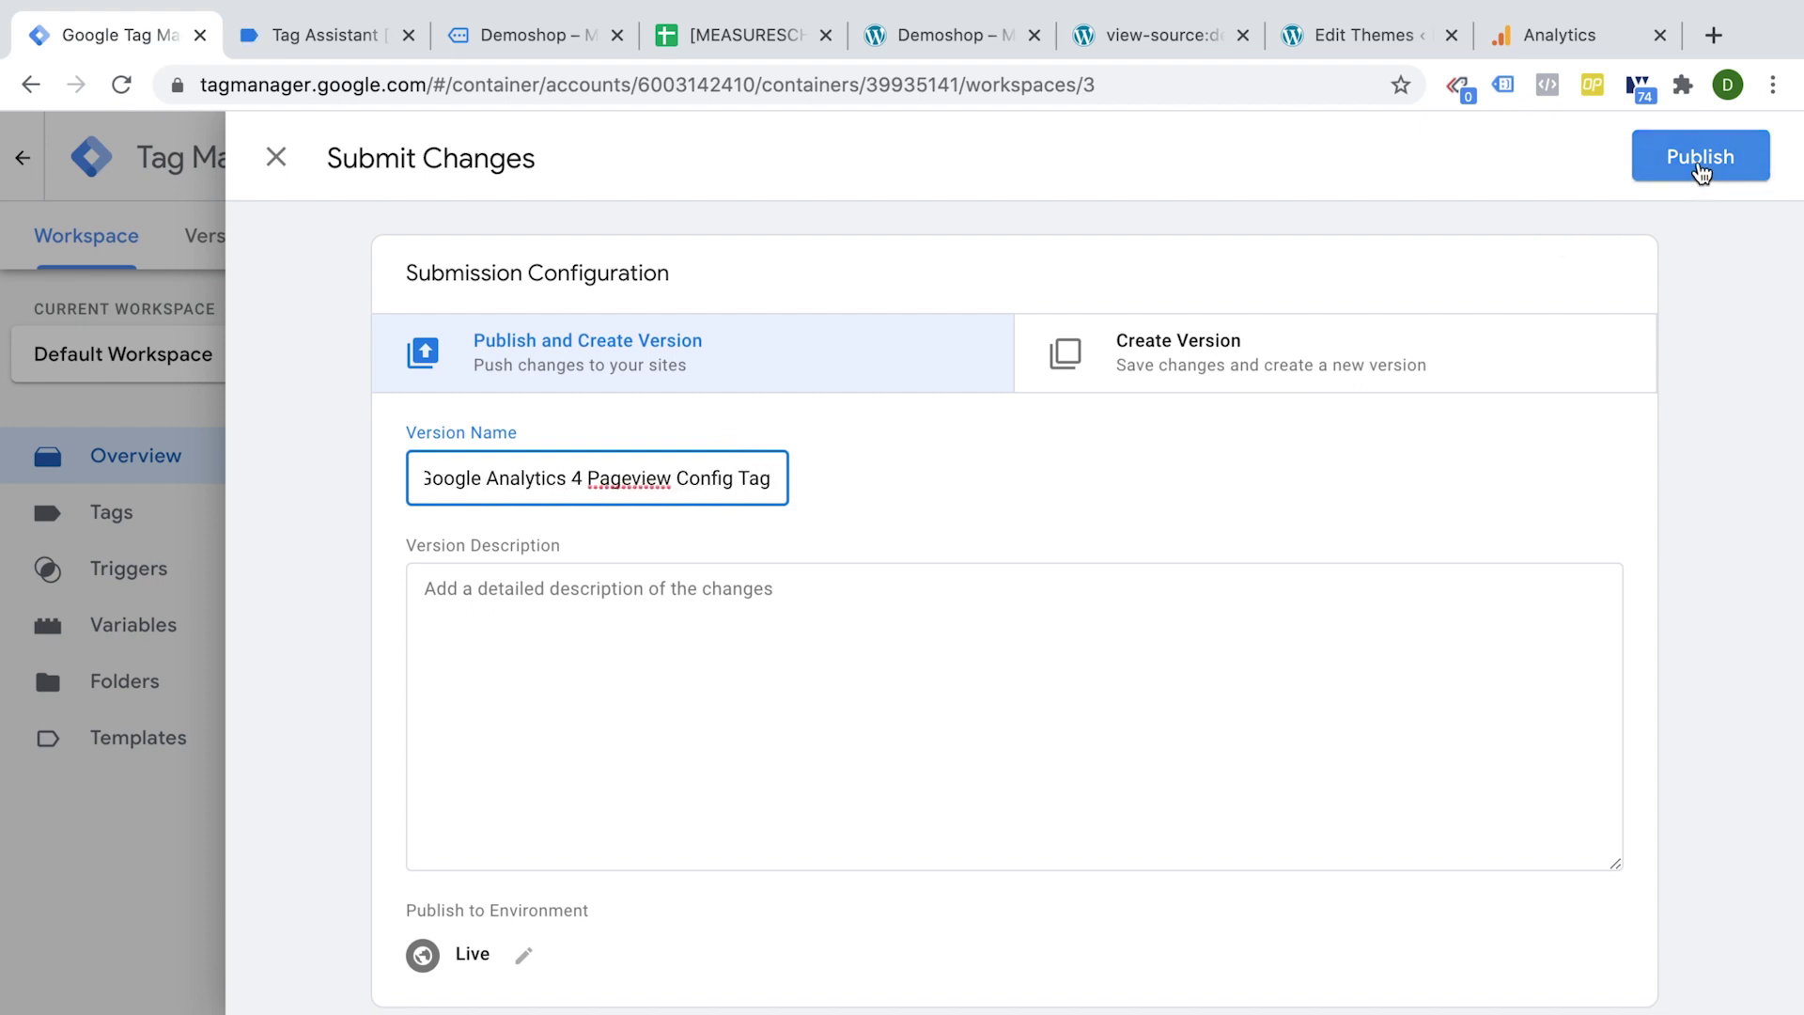
click(1700, 169)
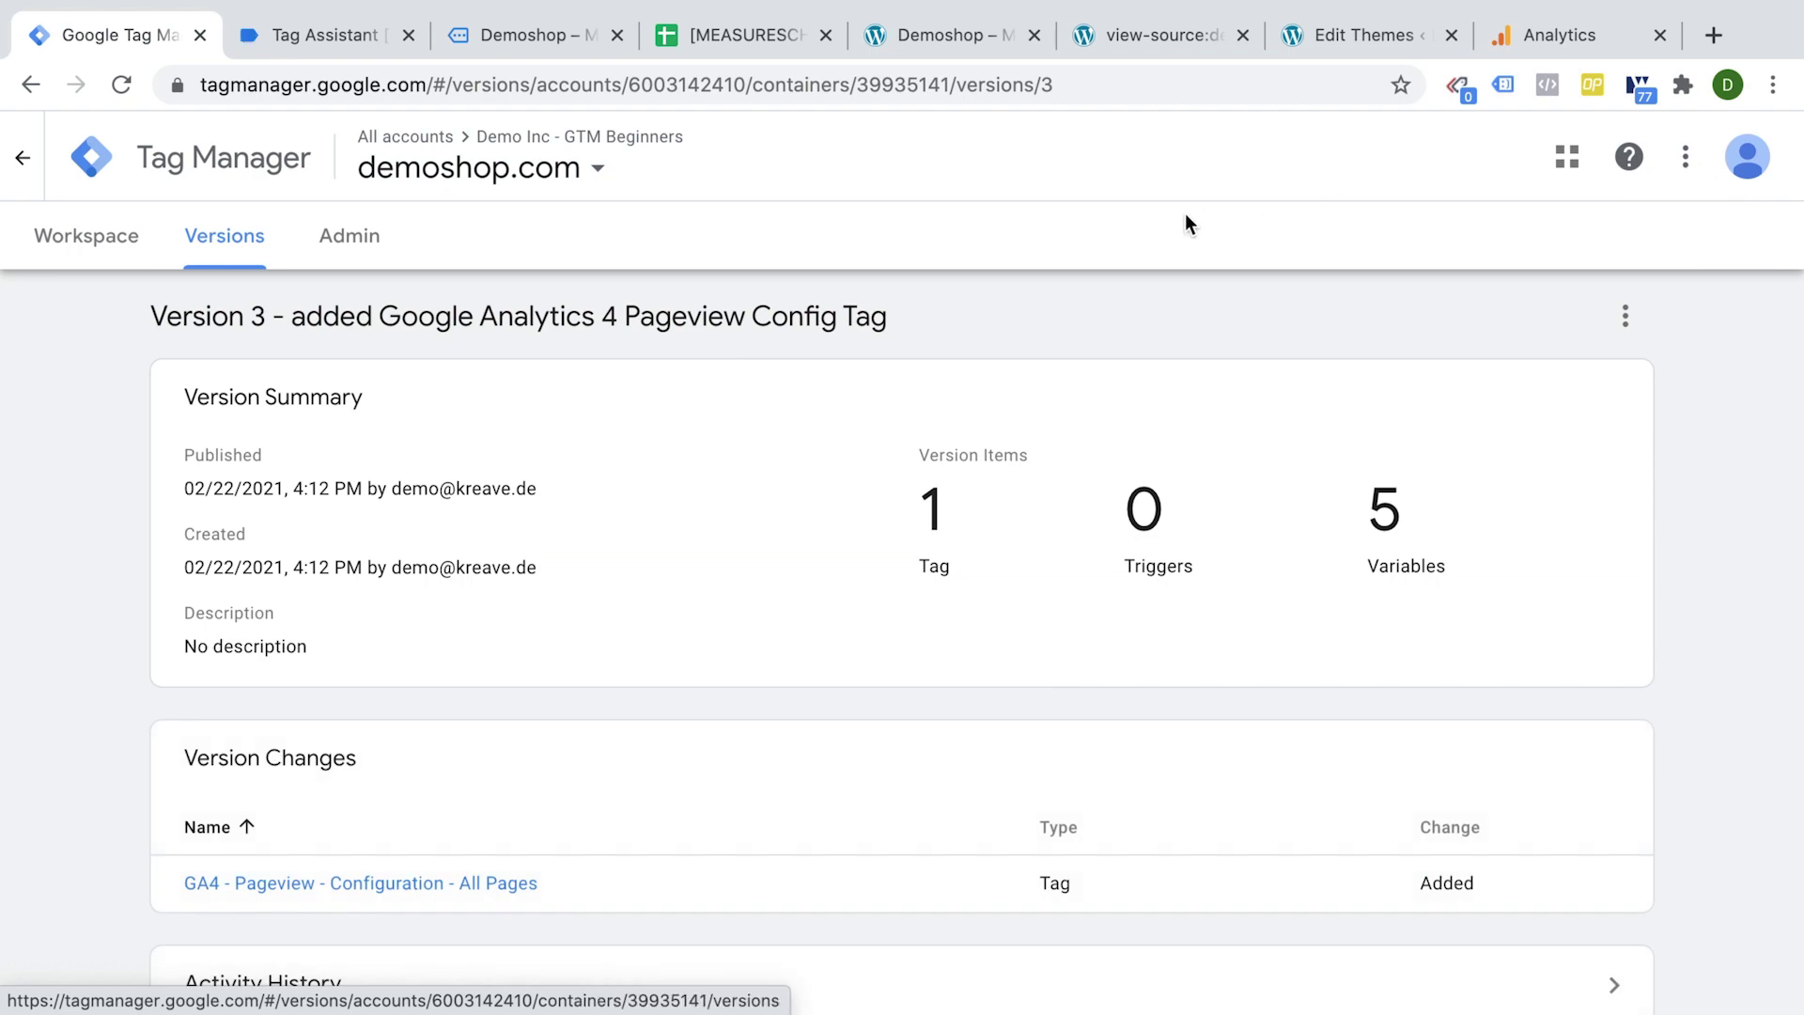
Highlight the hard-coded gtag script block (lines 13–19) in the demoshop page source.
click(1108, 43)
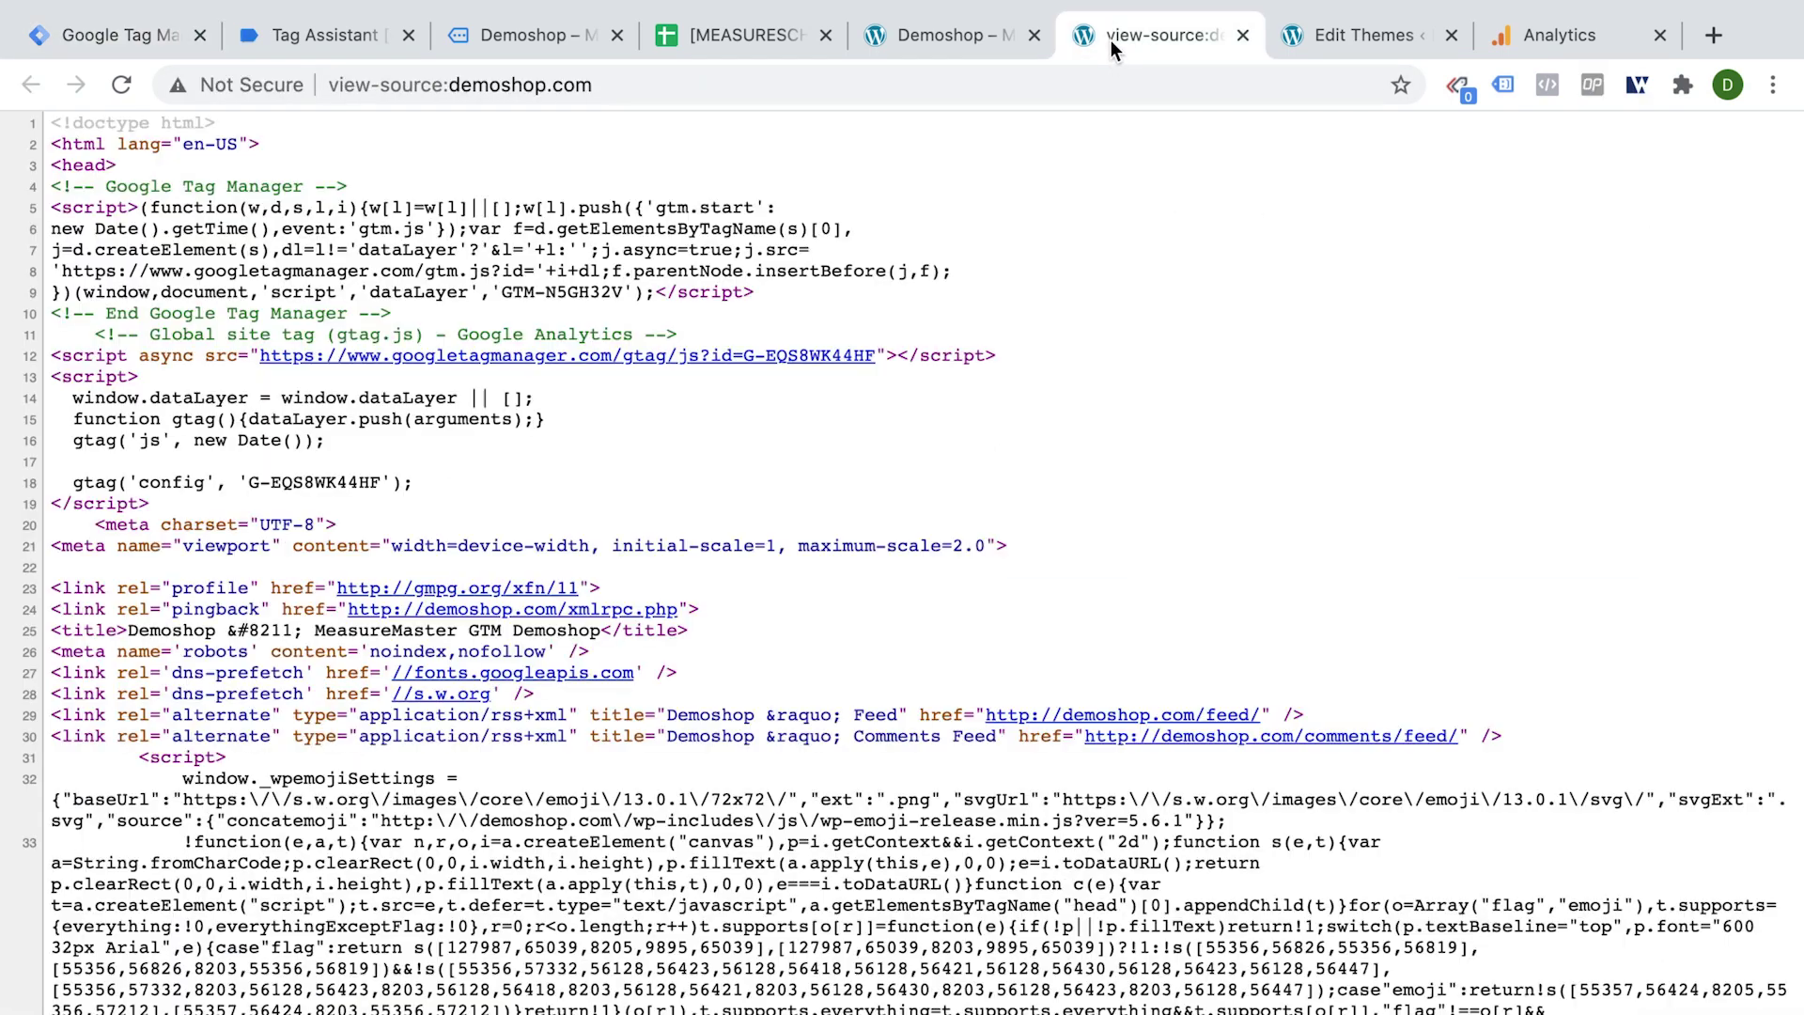
drag(50, 376, 295, 500)
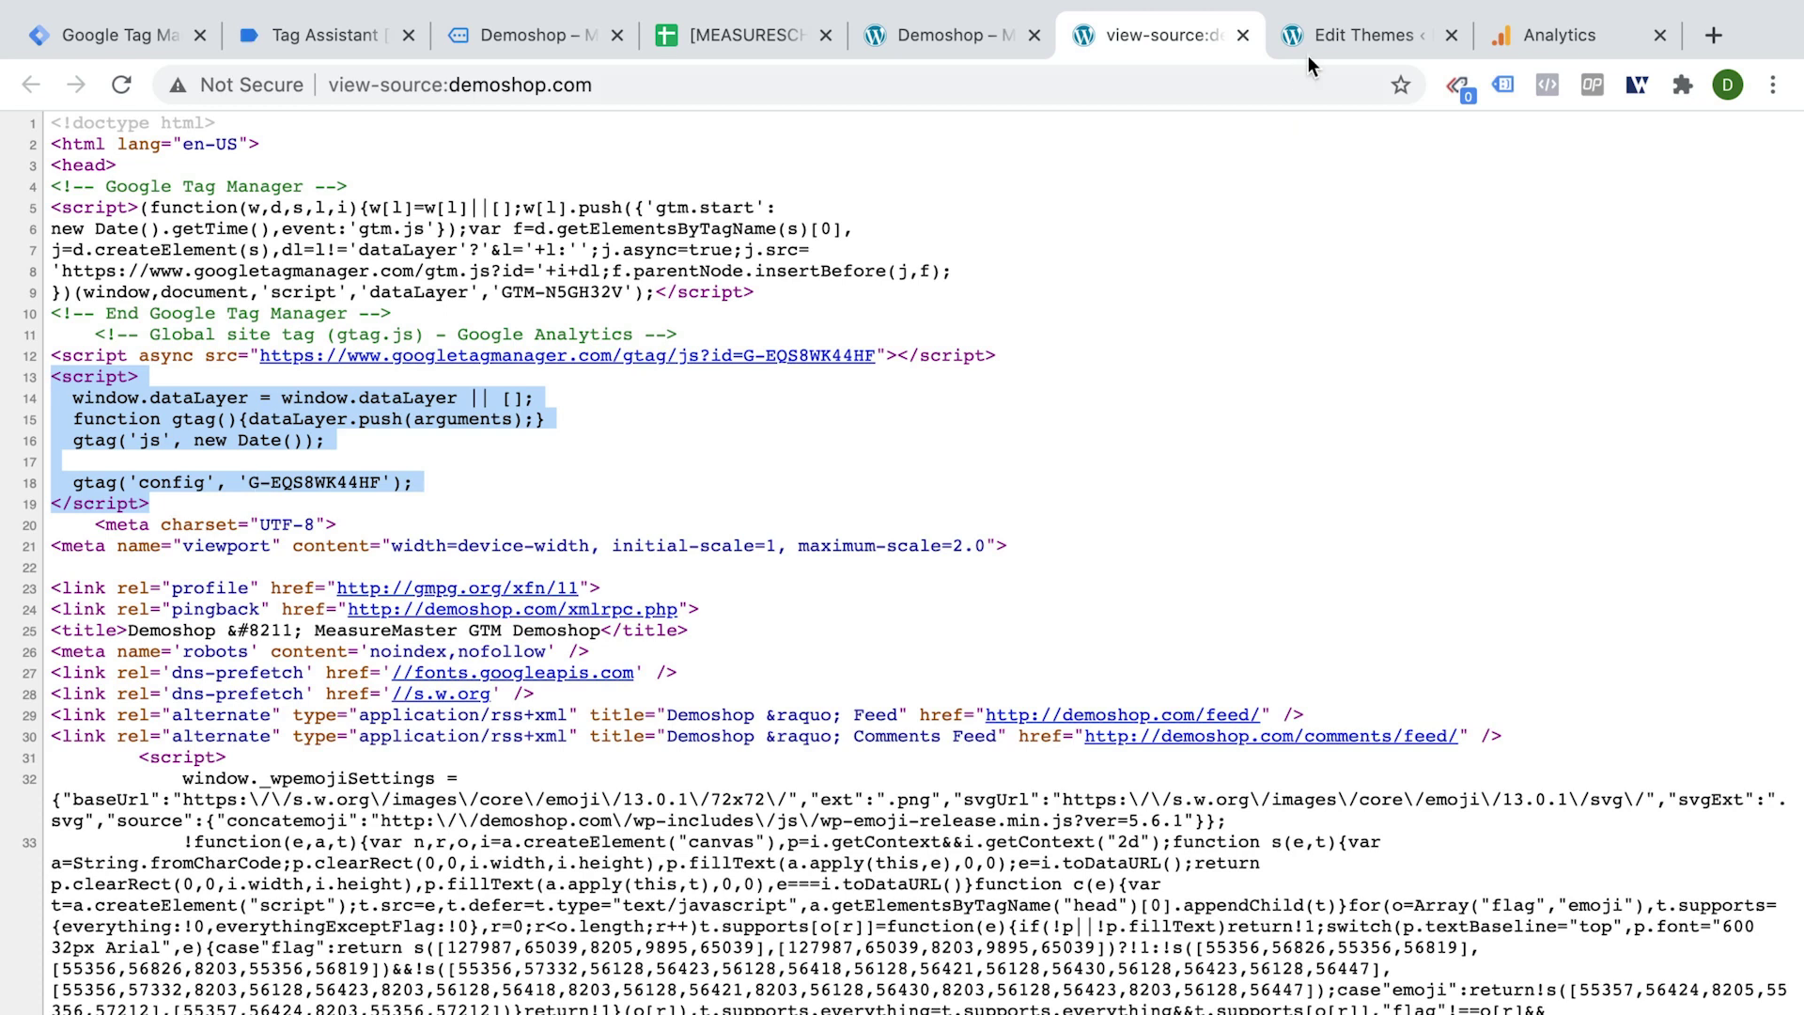
Delete the gtag.js script block (lines 20–28) from the Storefront Child header.php and update the file.
click(1334, 38)
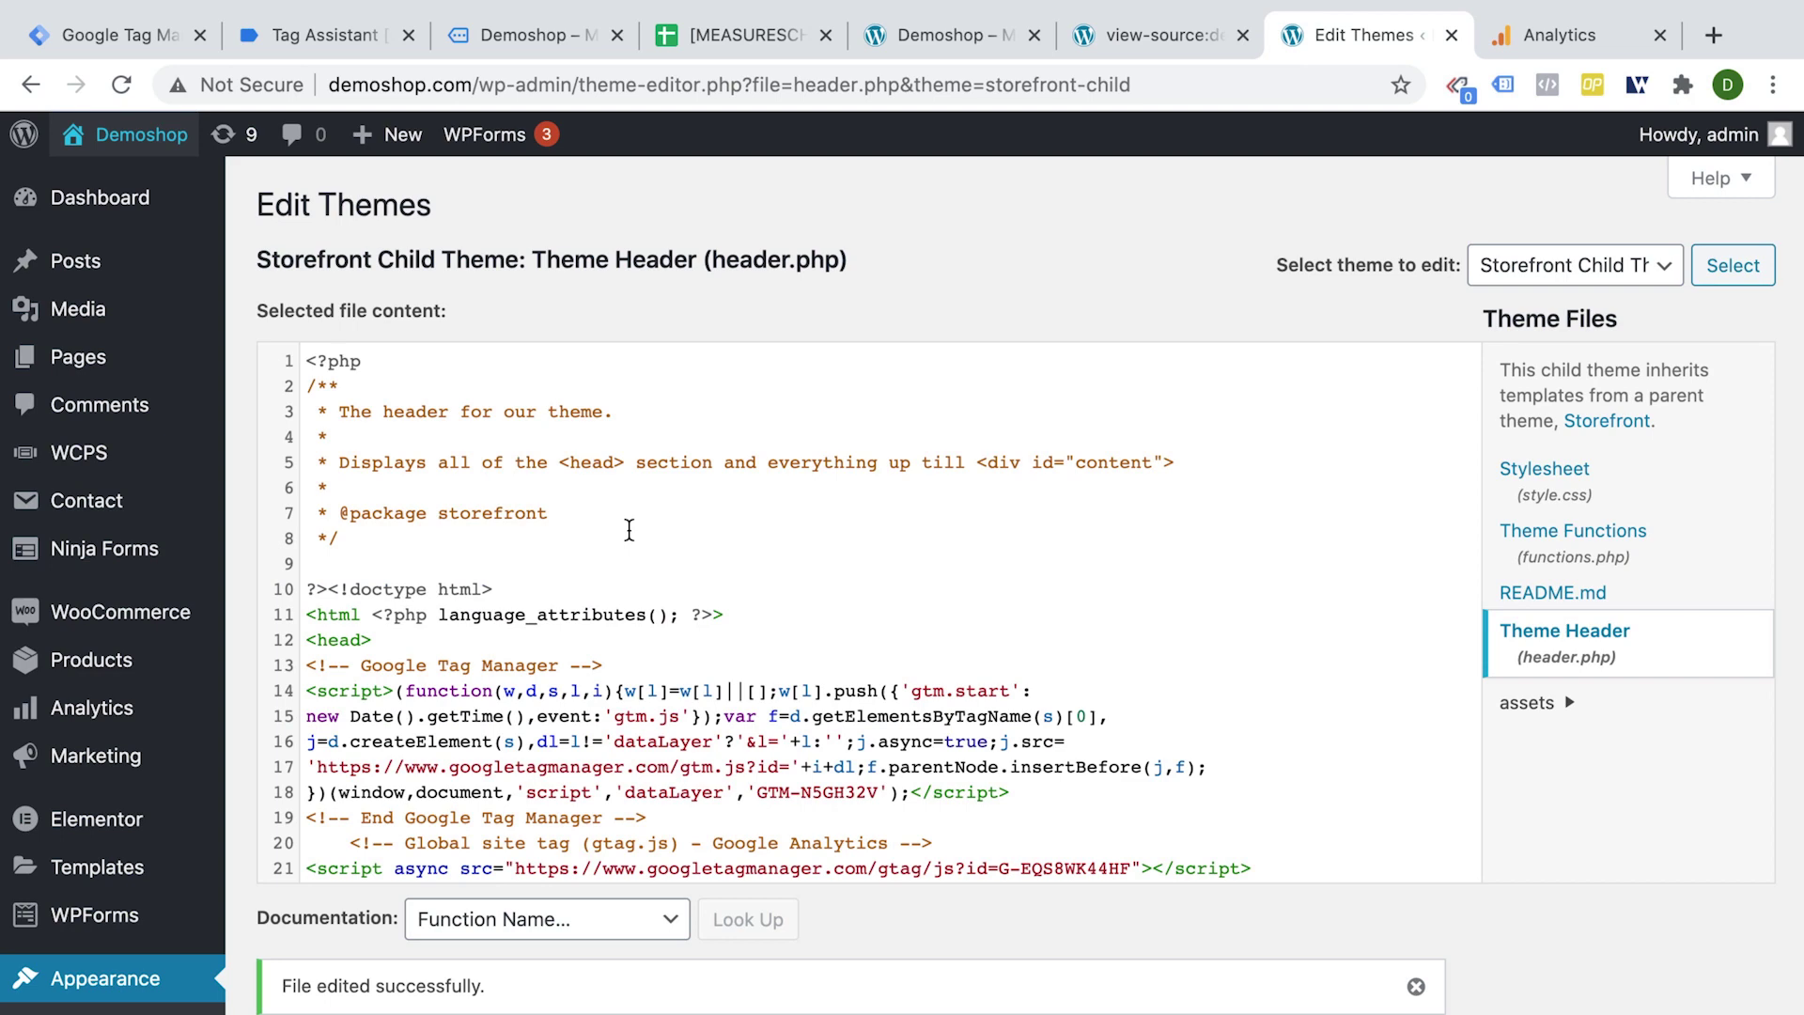
scroll(630, 531, down, 3)
drag(349, 546, 429, 752)
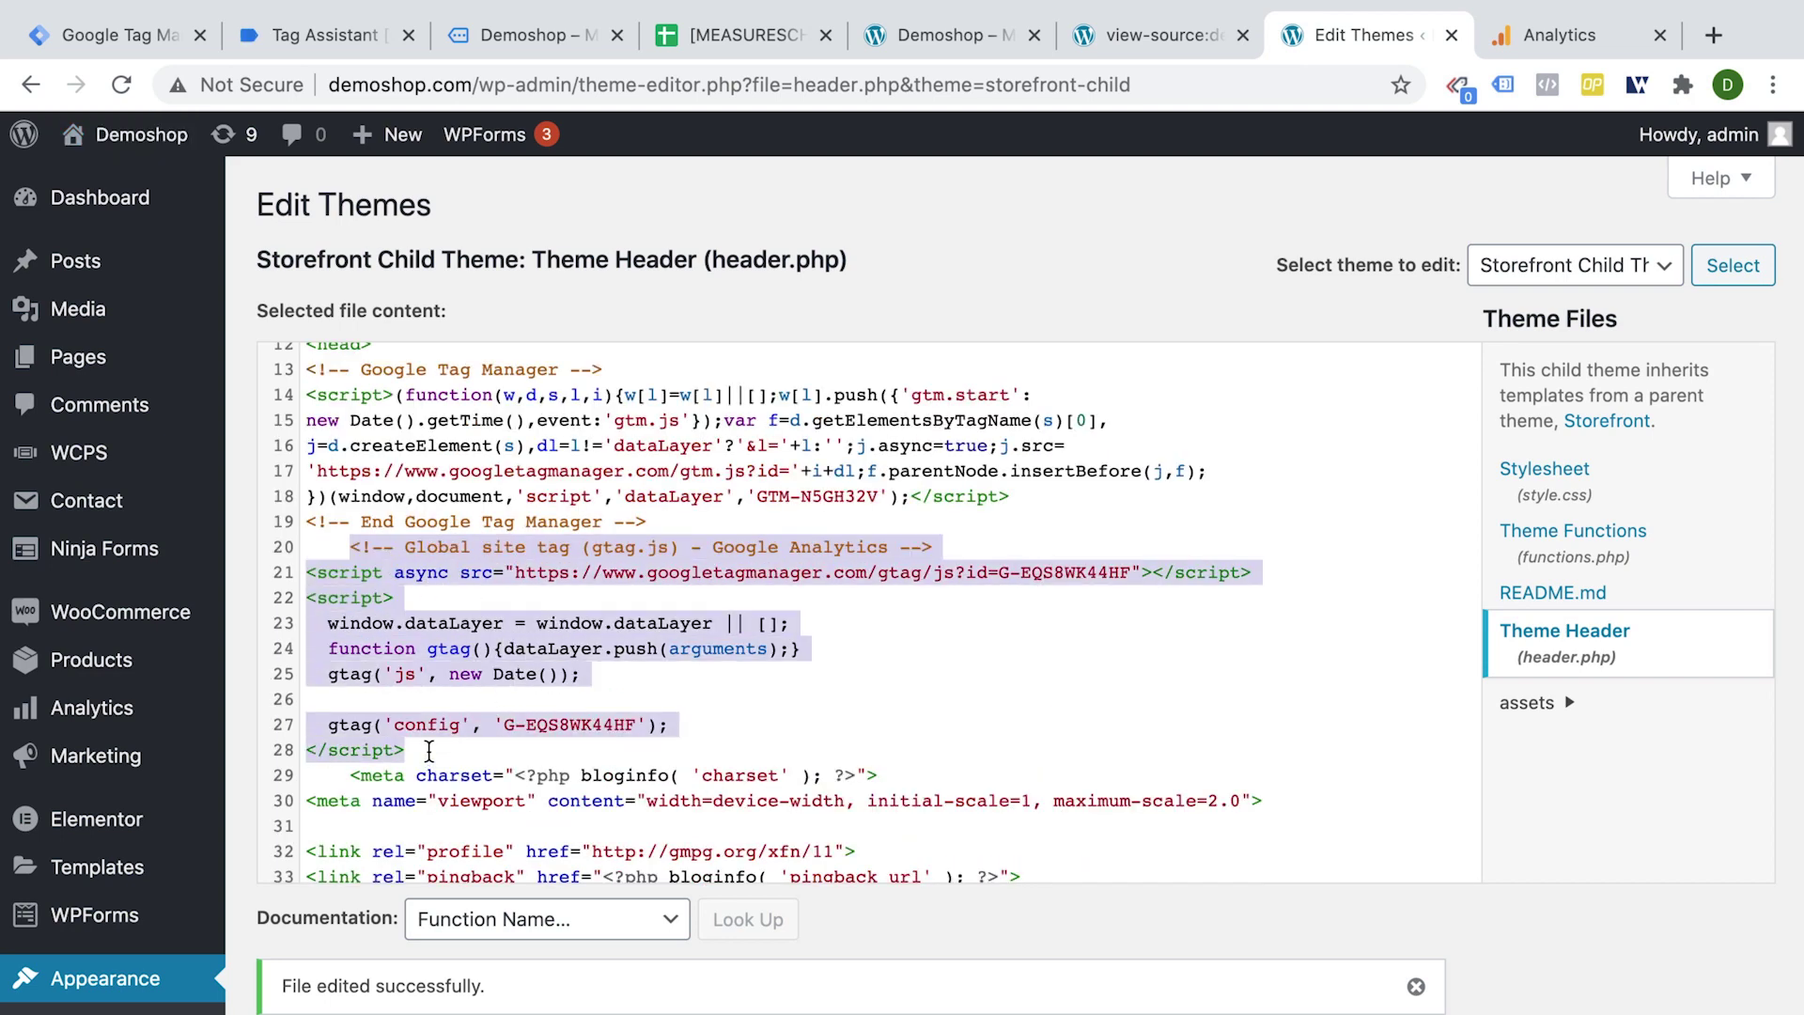
key(BackSpace)
click(281, 979)
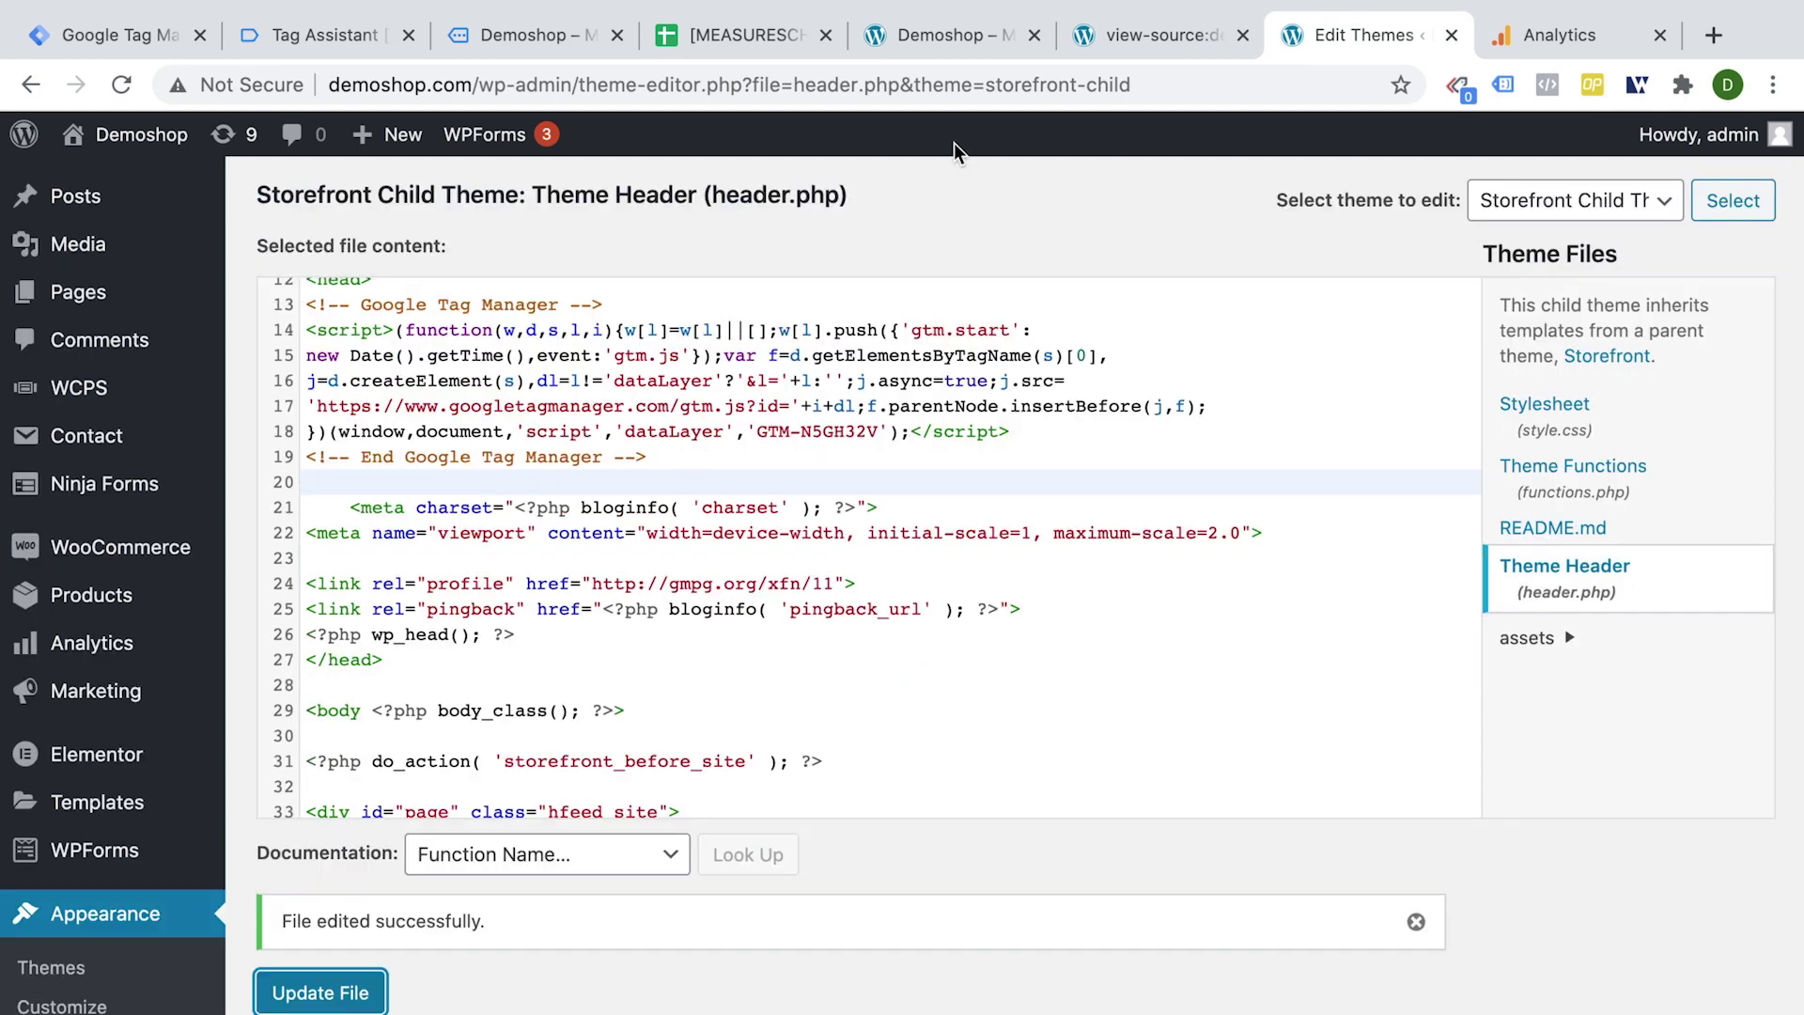
Reload the demoshop storefront, close the preview and Tag Assistant tabs, and check its firing tags.
click(962, 38)
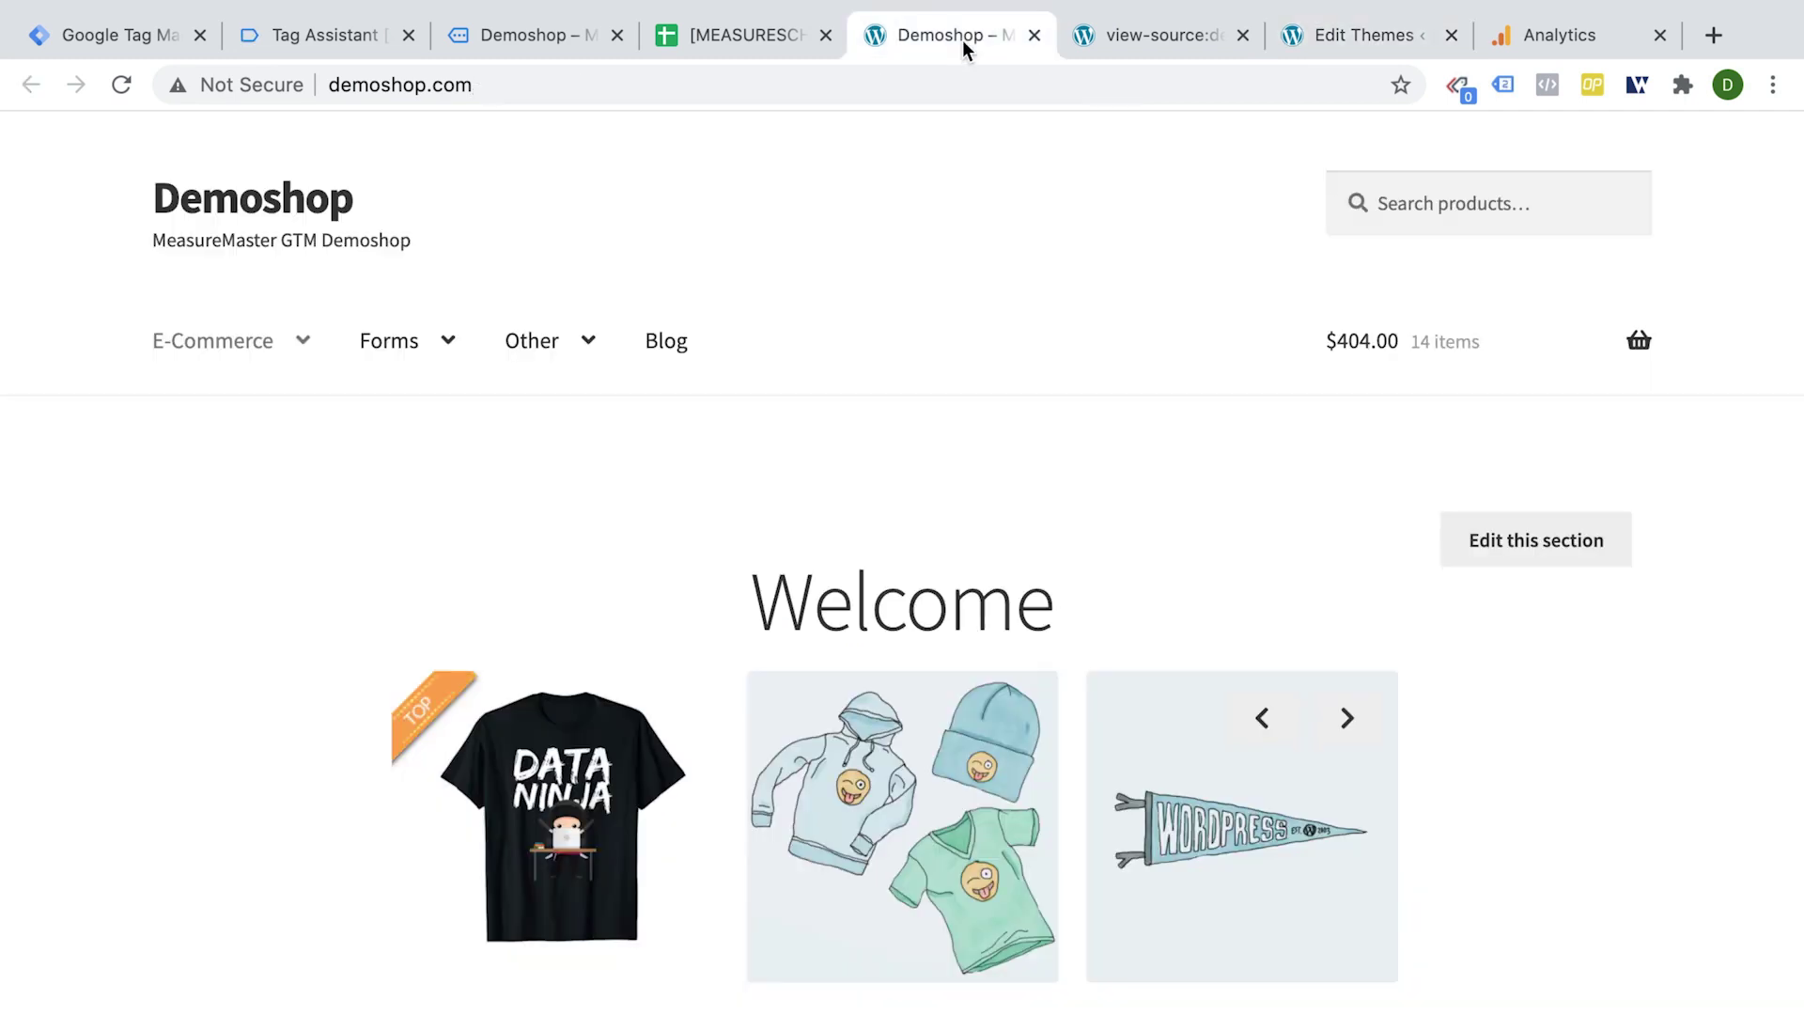
key(ctrl+r)
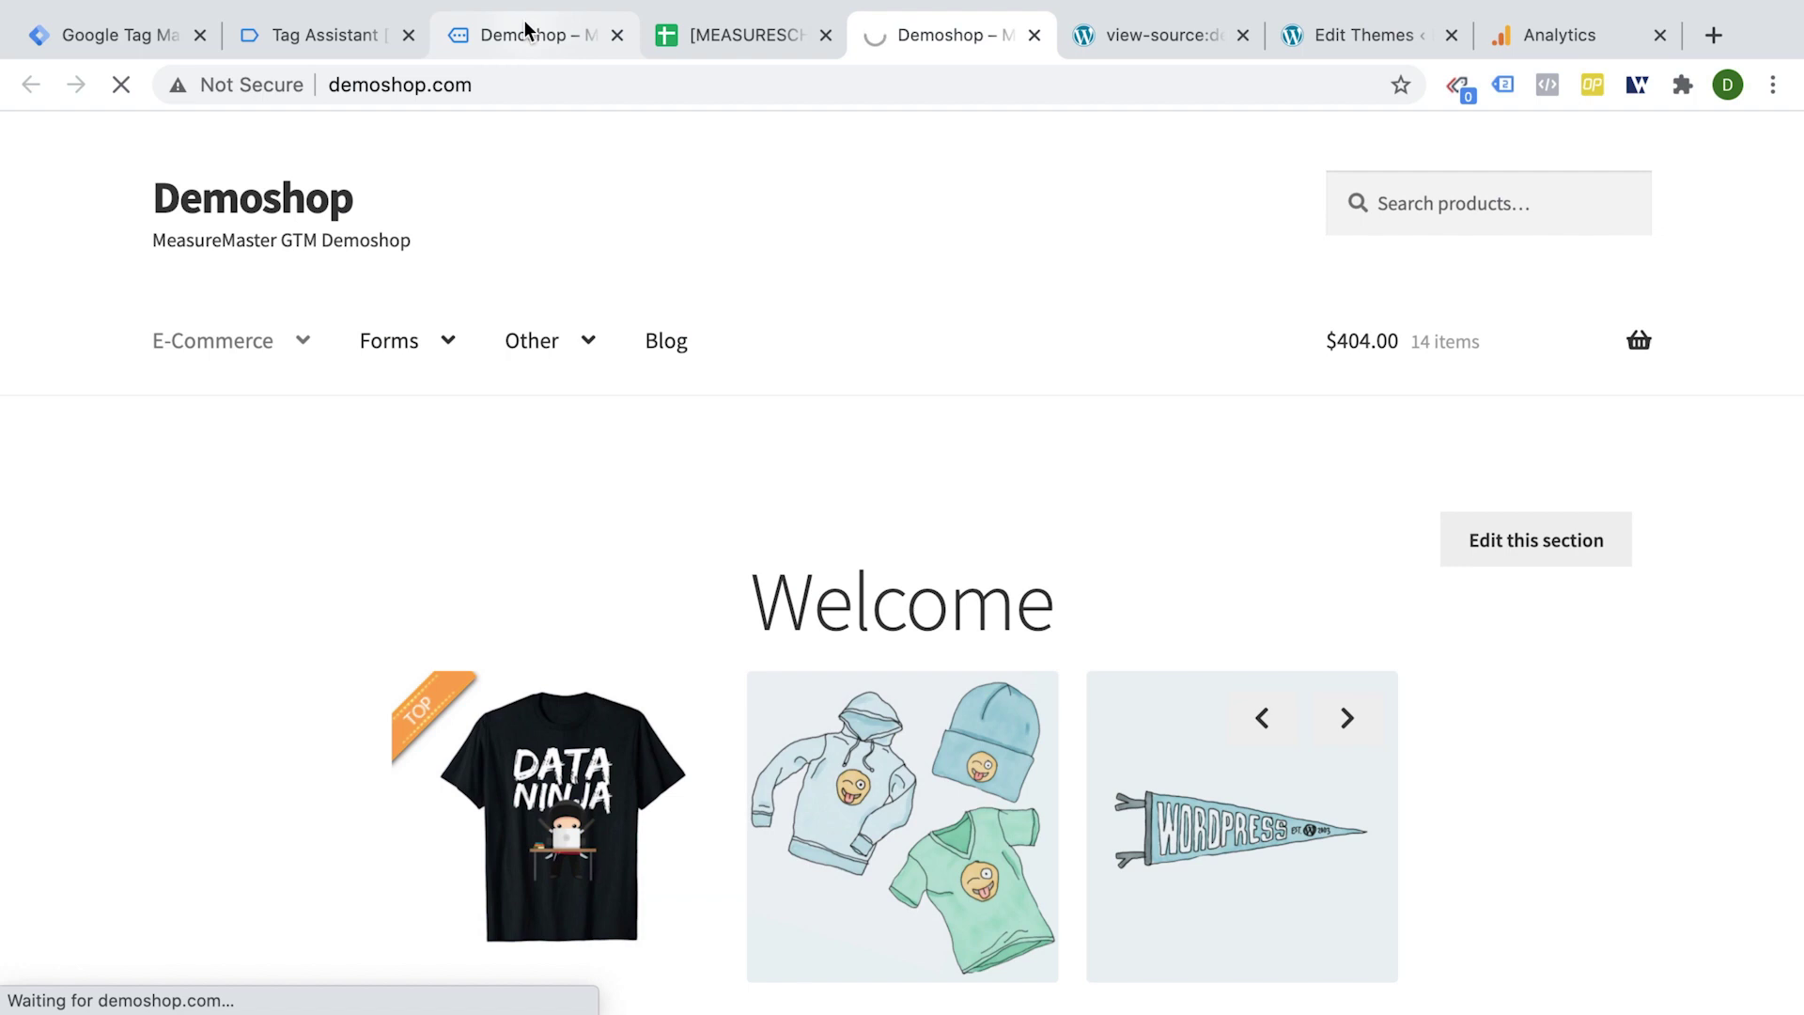
middle_click(528, 32)
middle_click(323, 37)
click(1501, 85)
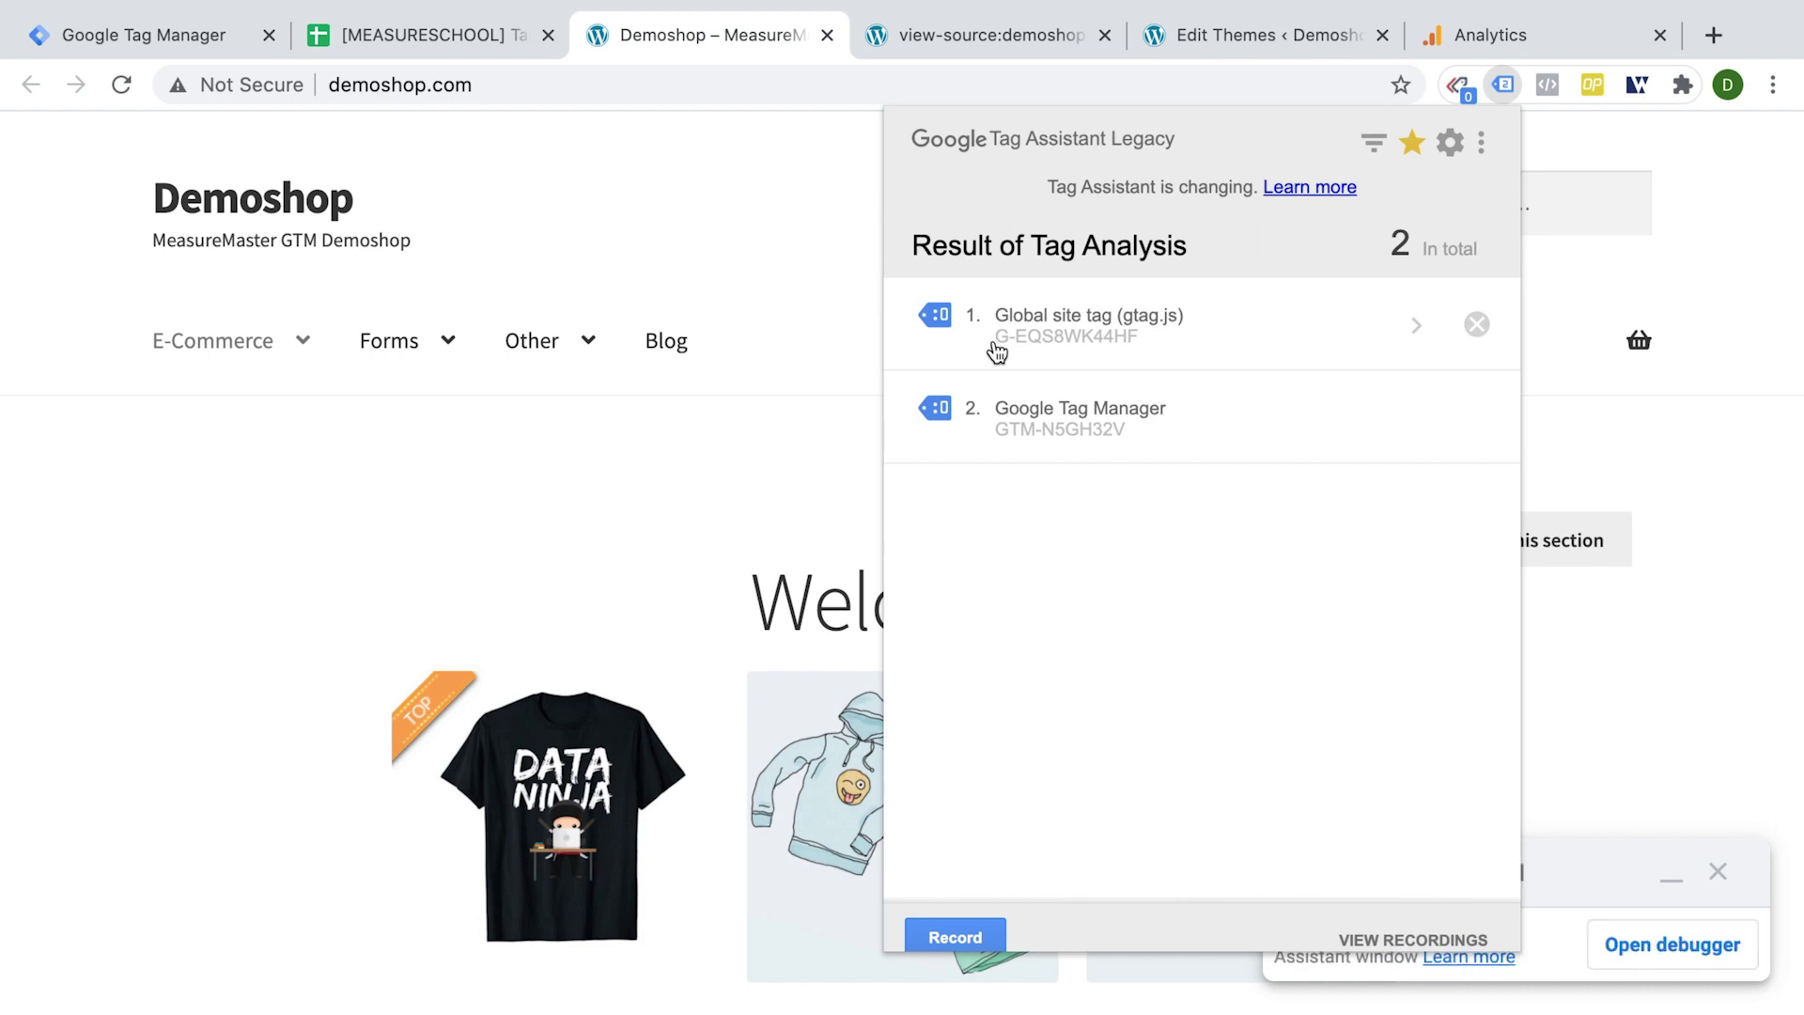
click(742, 172)
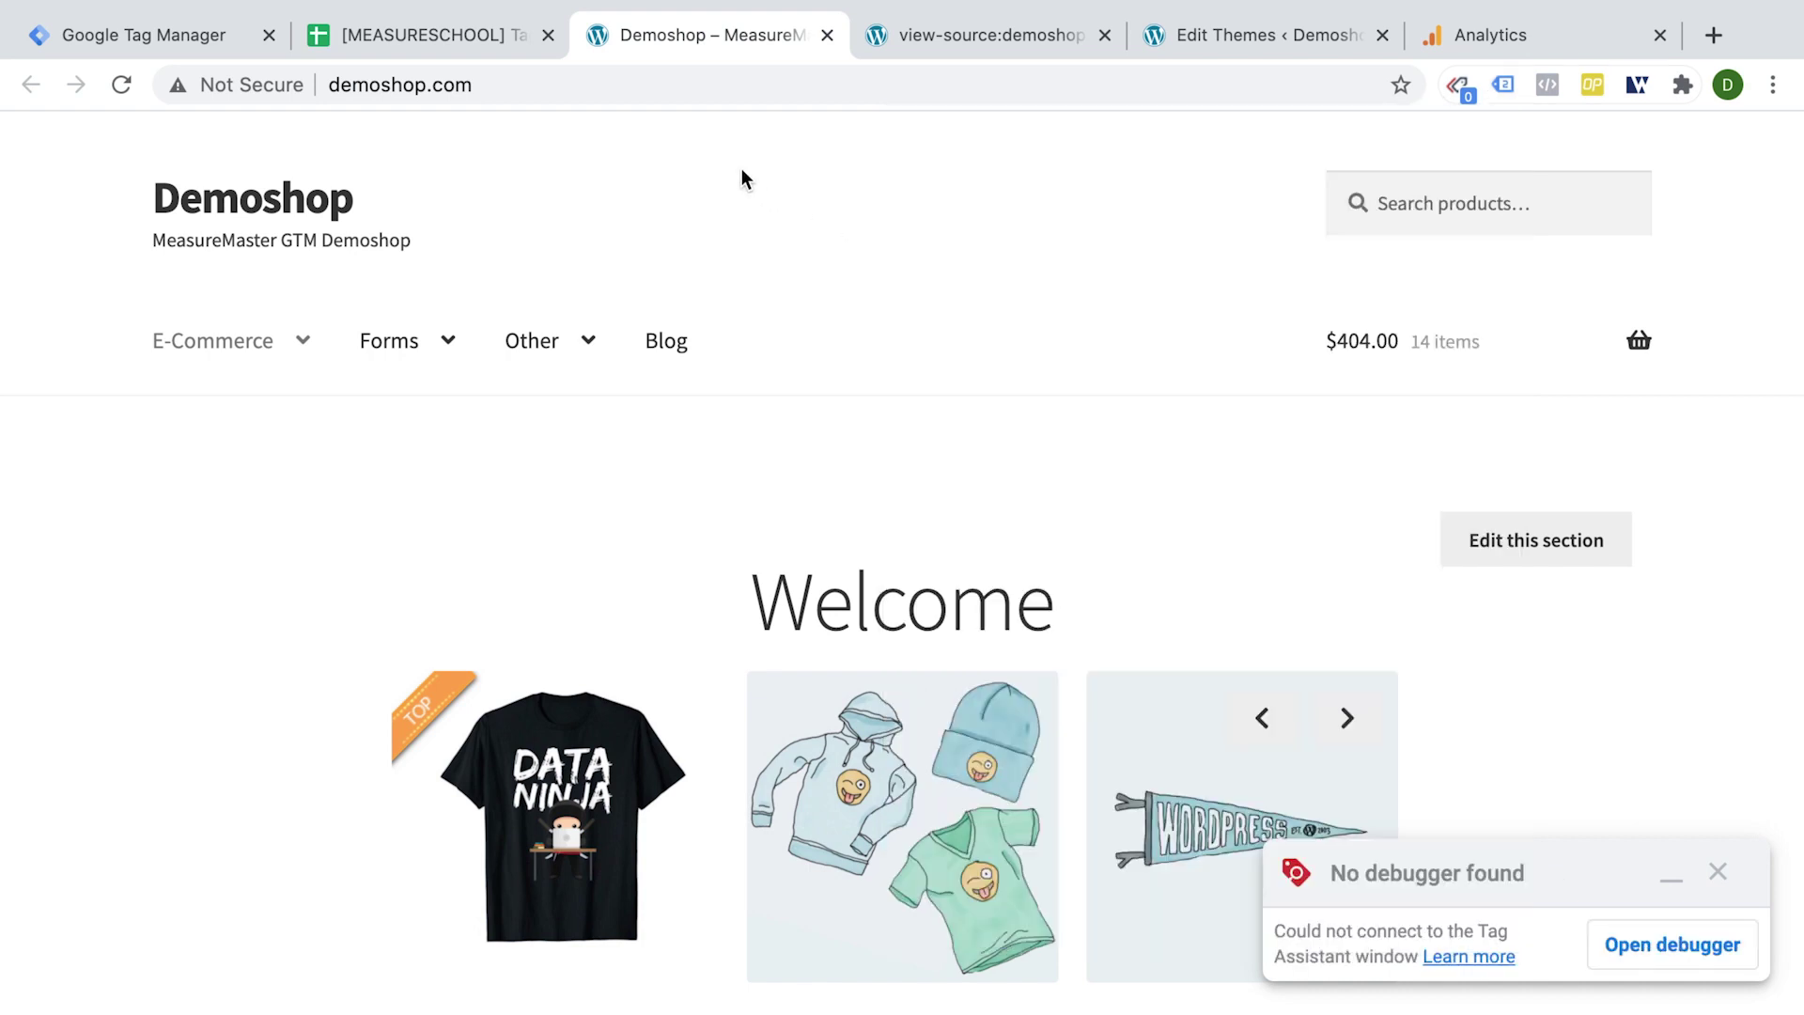
View the storefront's page source, confirm only the GTM snippet remains, and close the source.
right_click(789, 290)
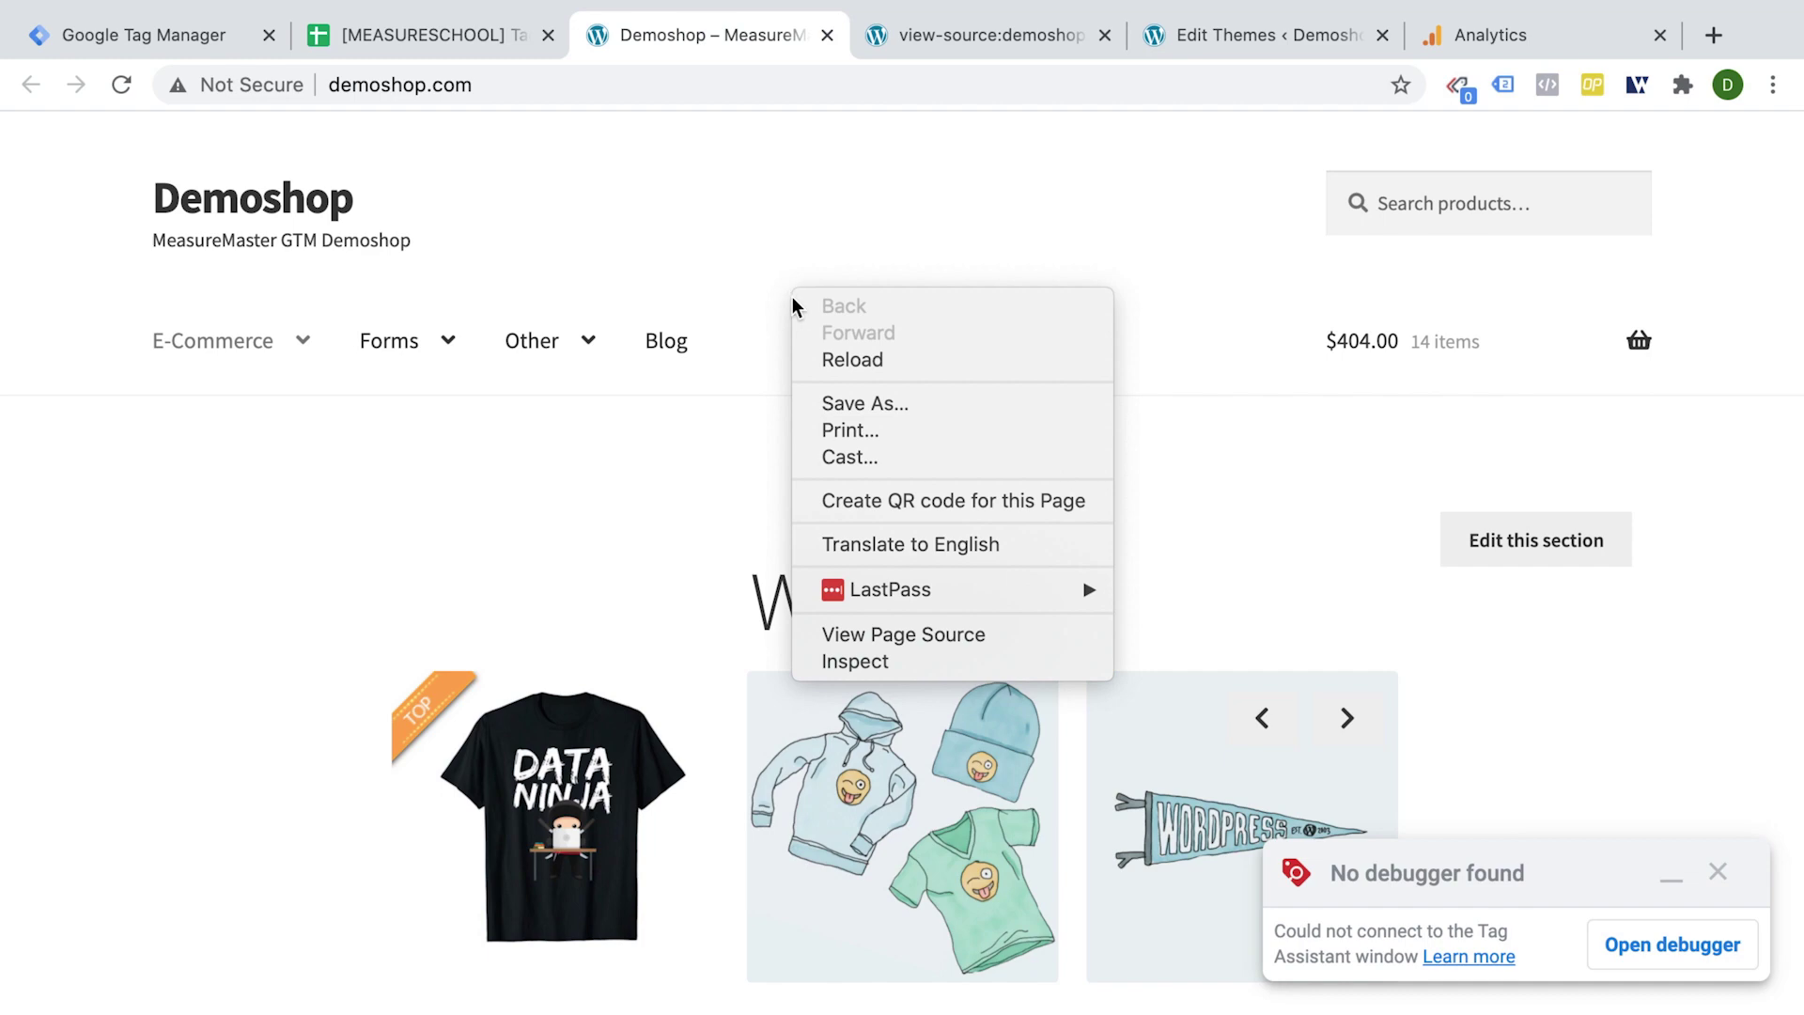
click(871, 629)
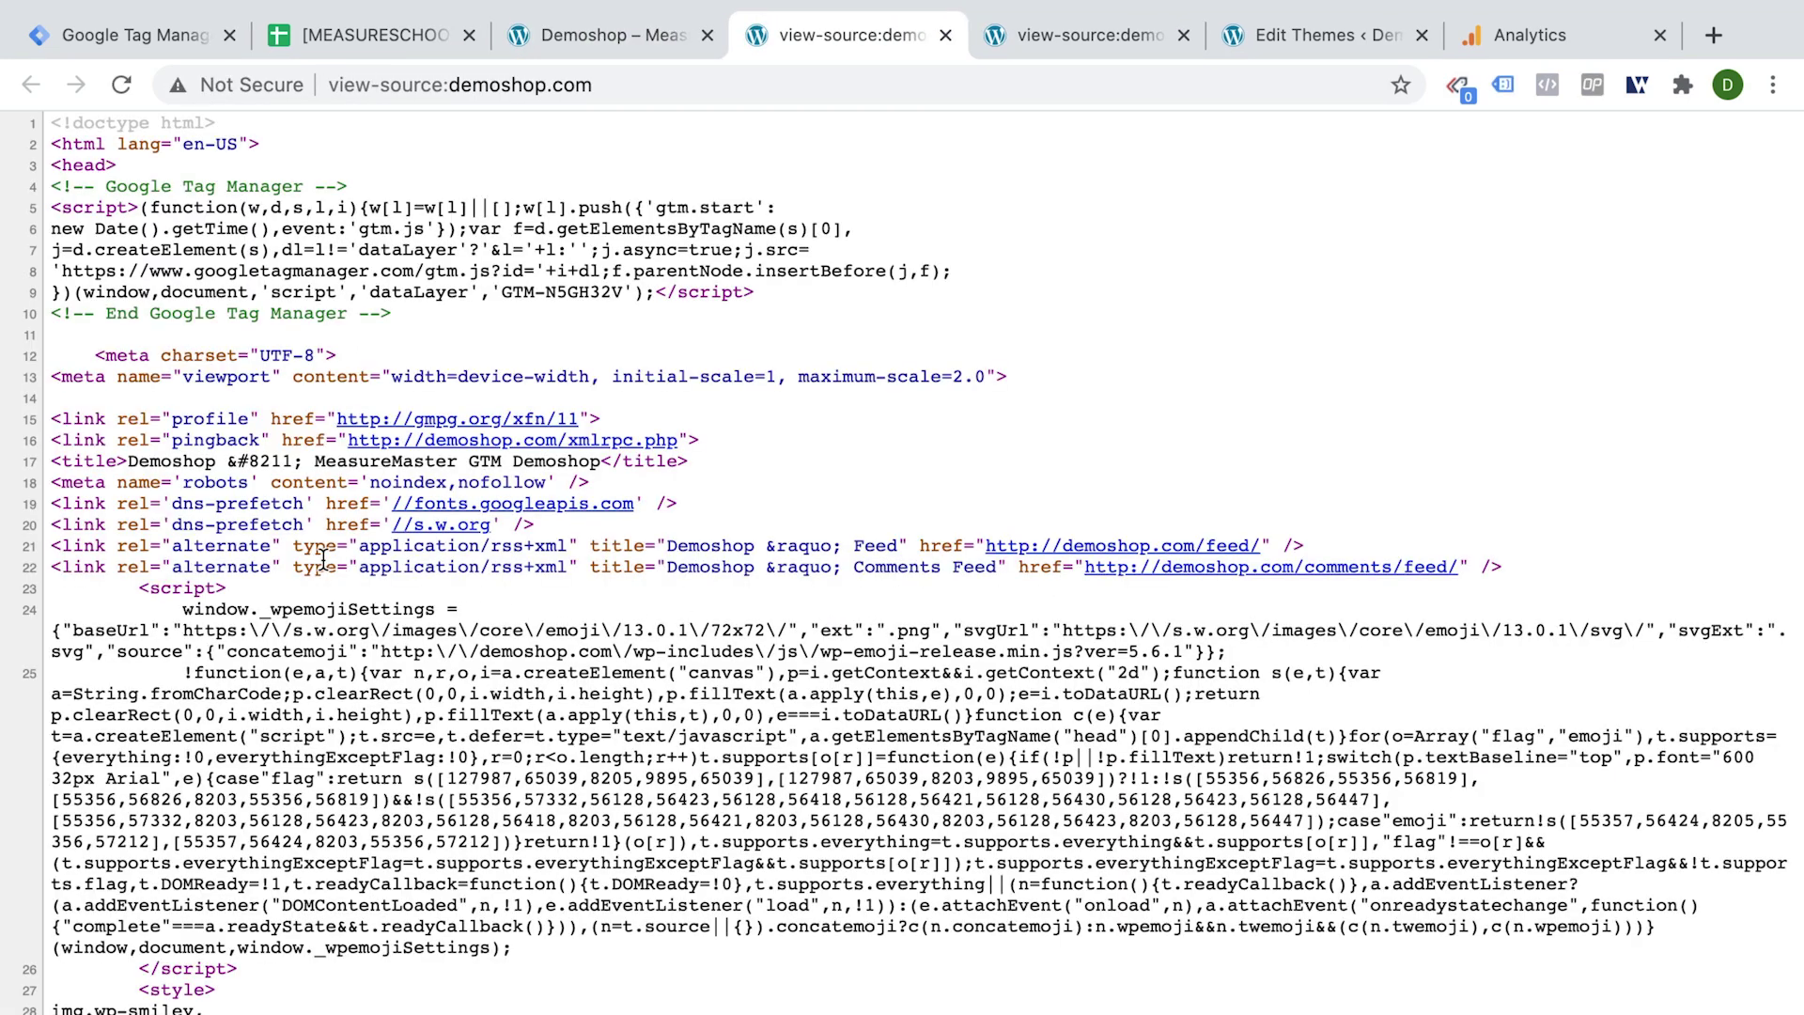
drag(73, 185, 482, 347)
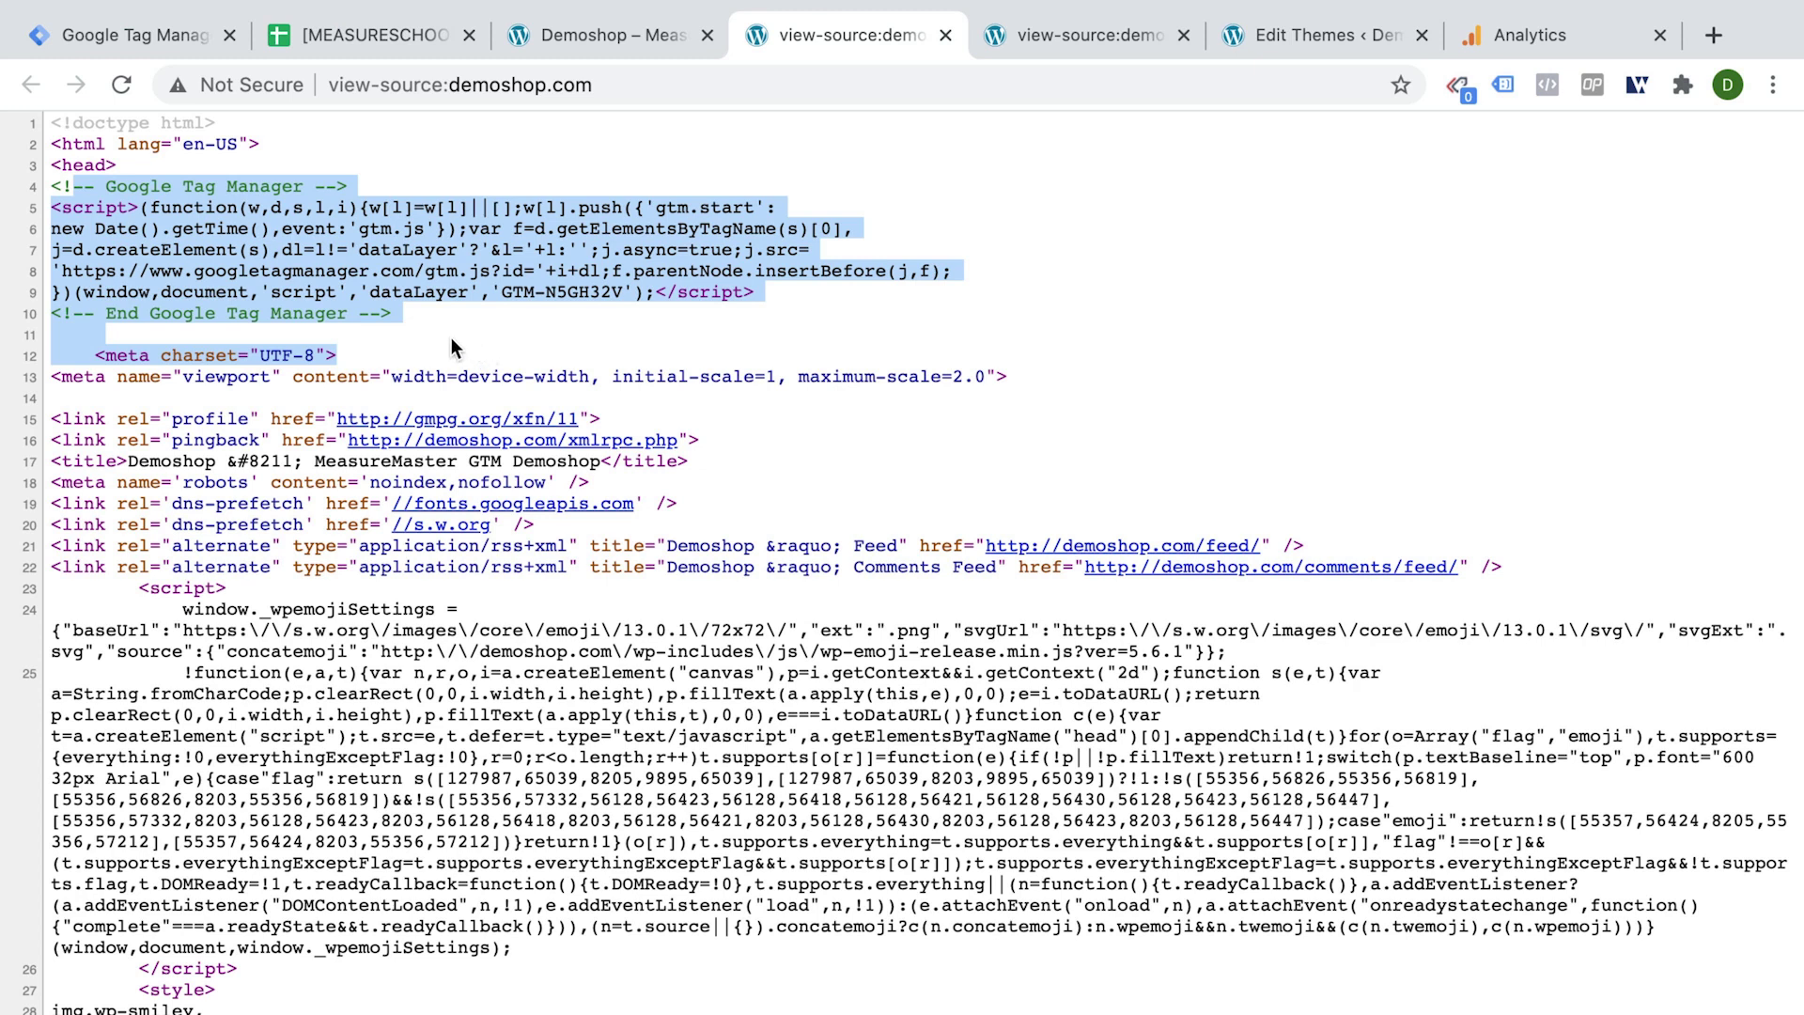
drag(451, 335, 75, 194)
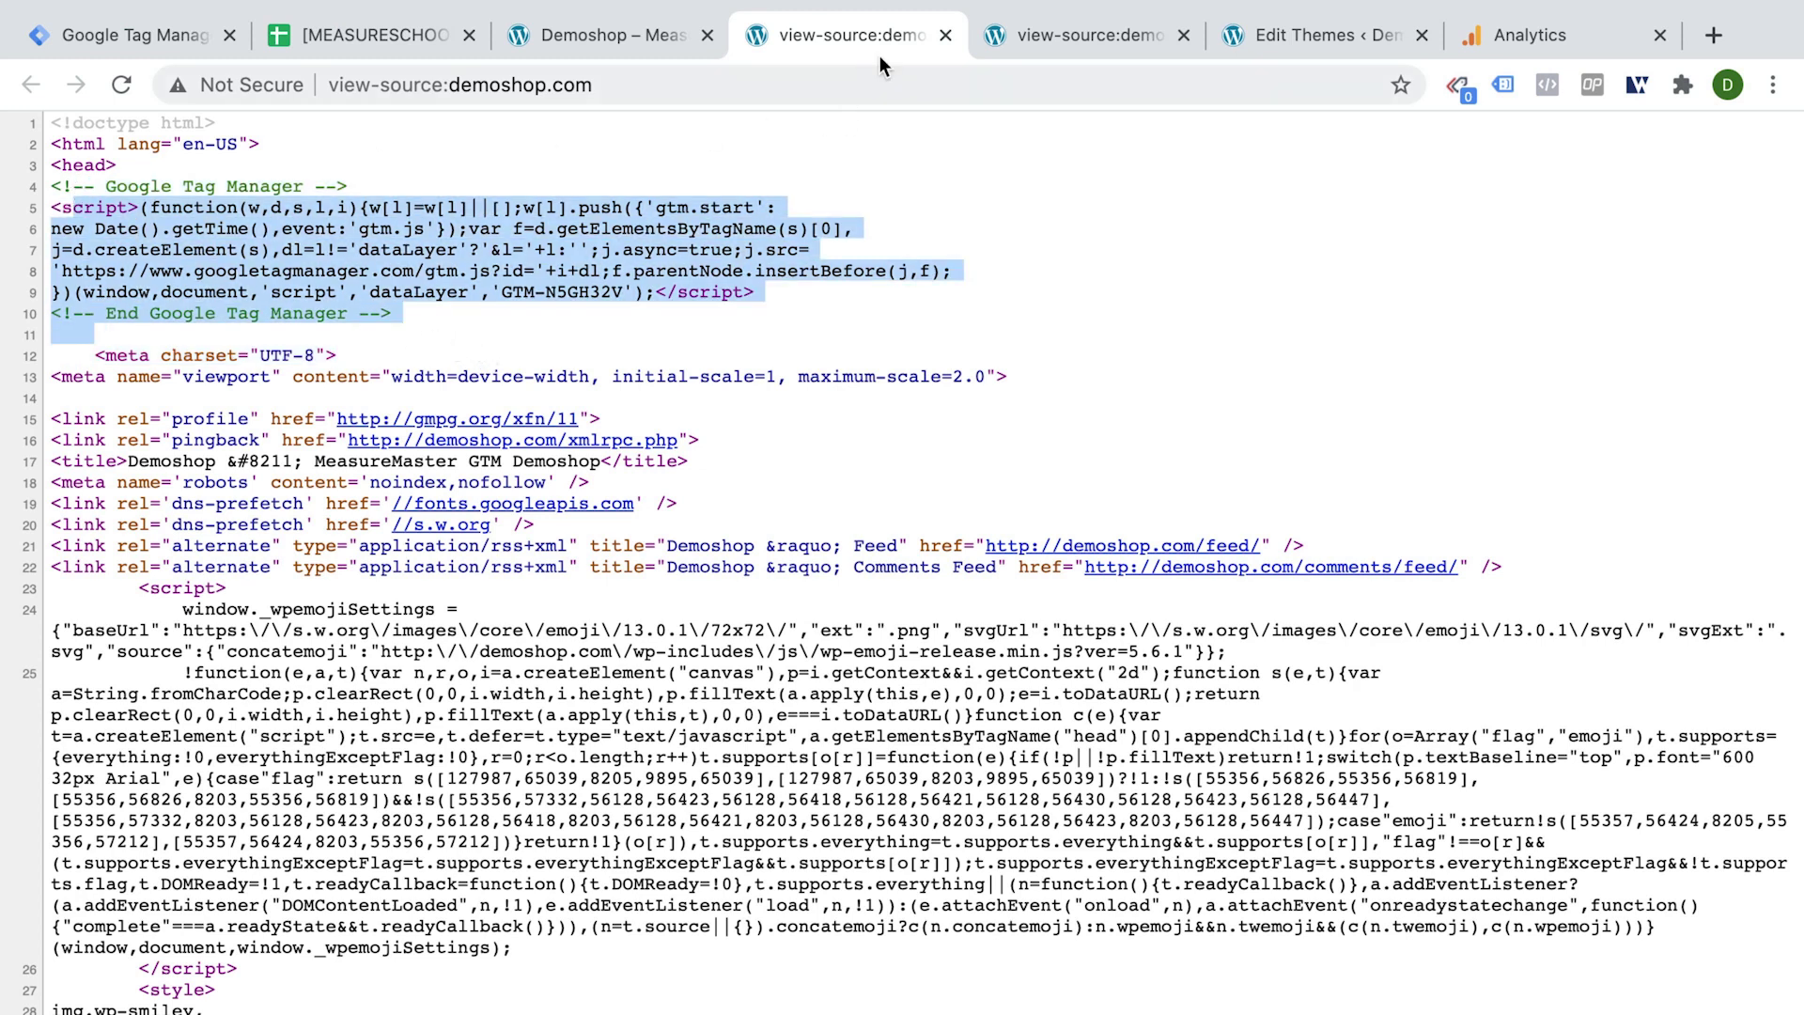
middle_click(881, 28)
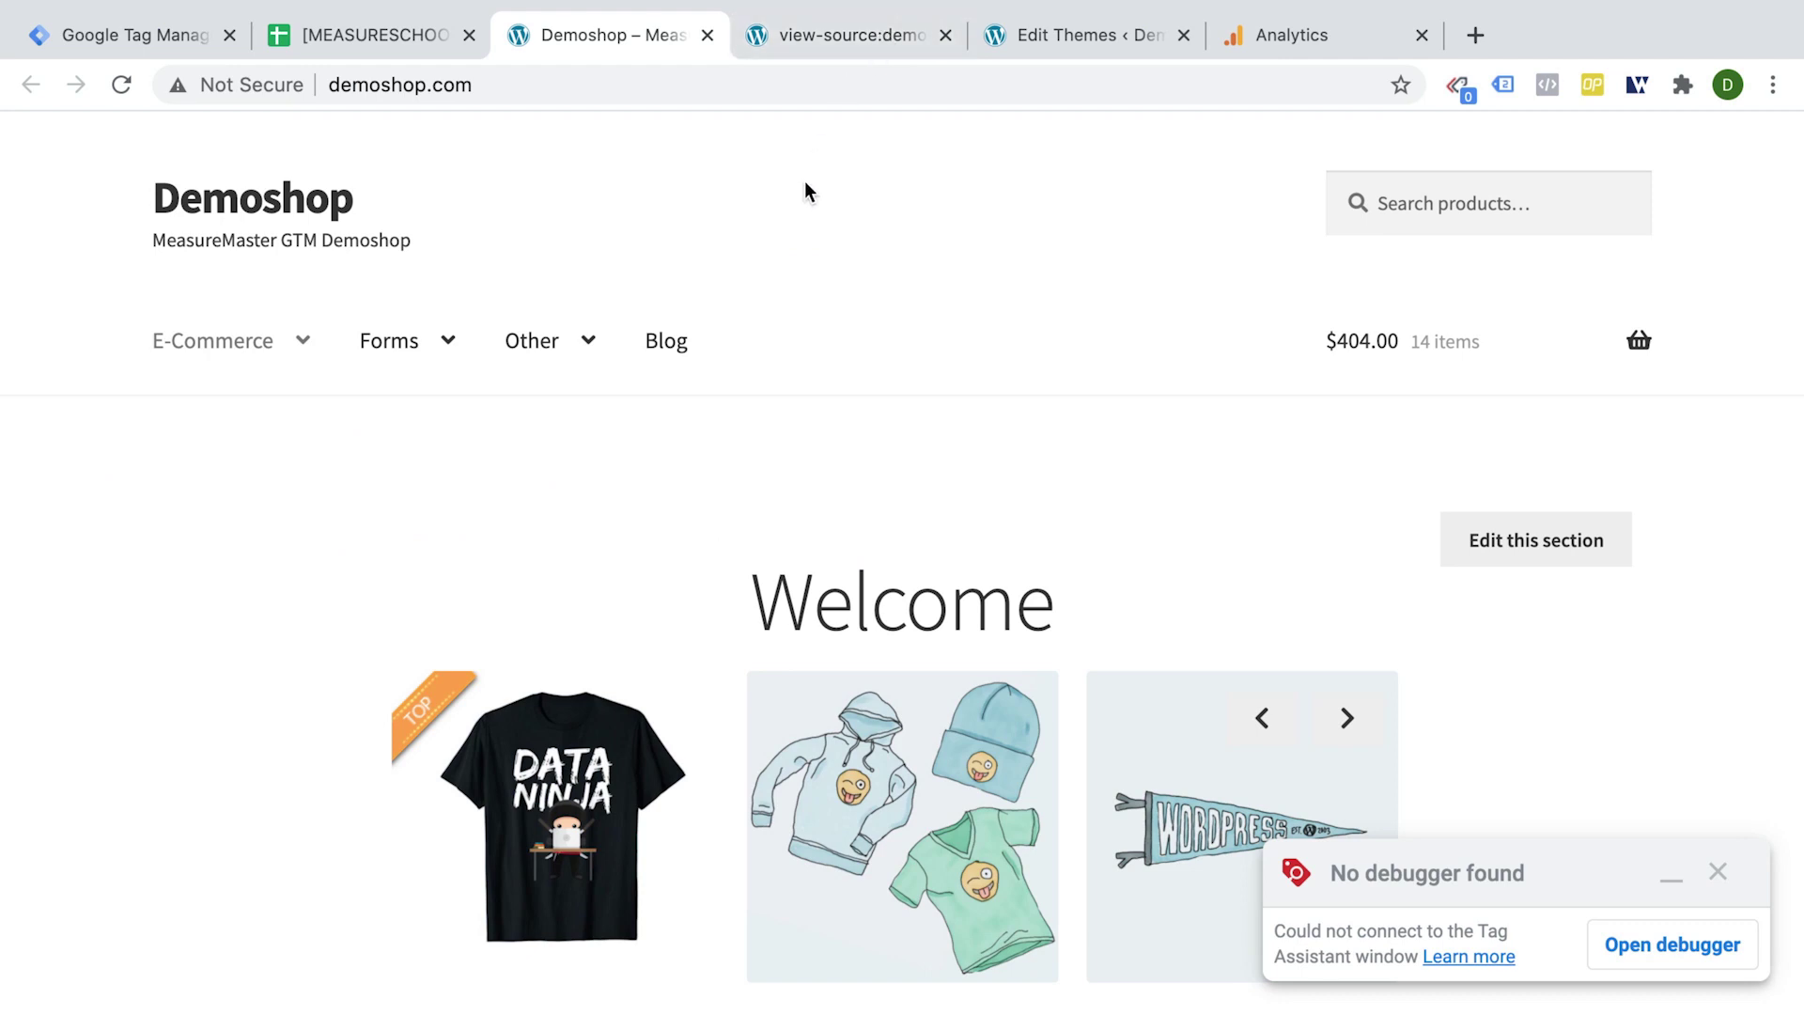
Open the Realtime report for demoshop.com in Google Analytics, showing 1 desktop user.
click(1505, 44)
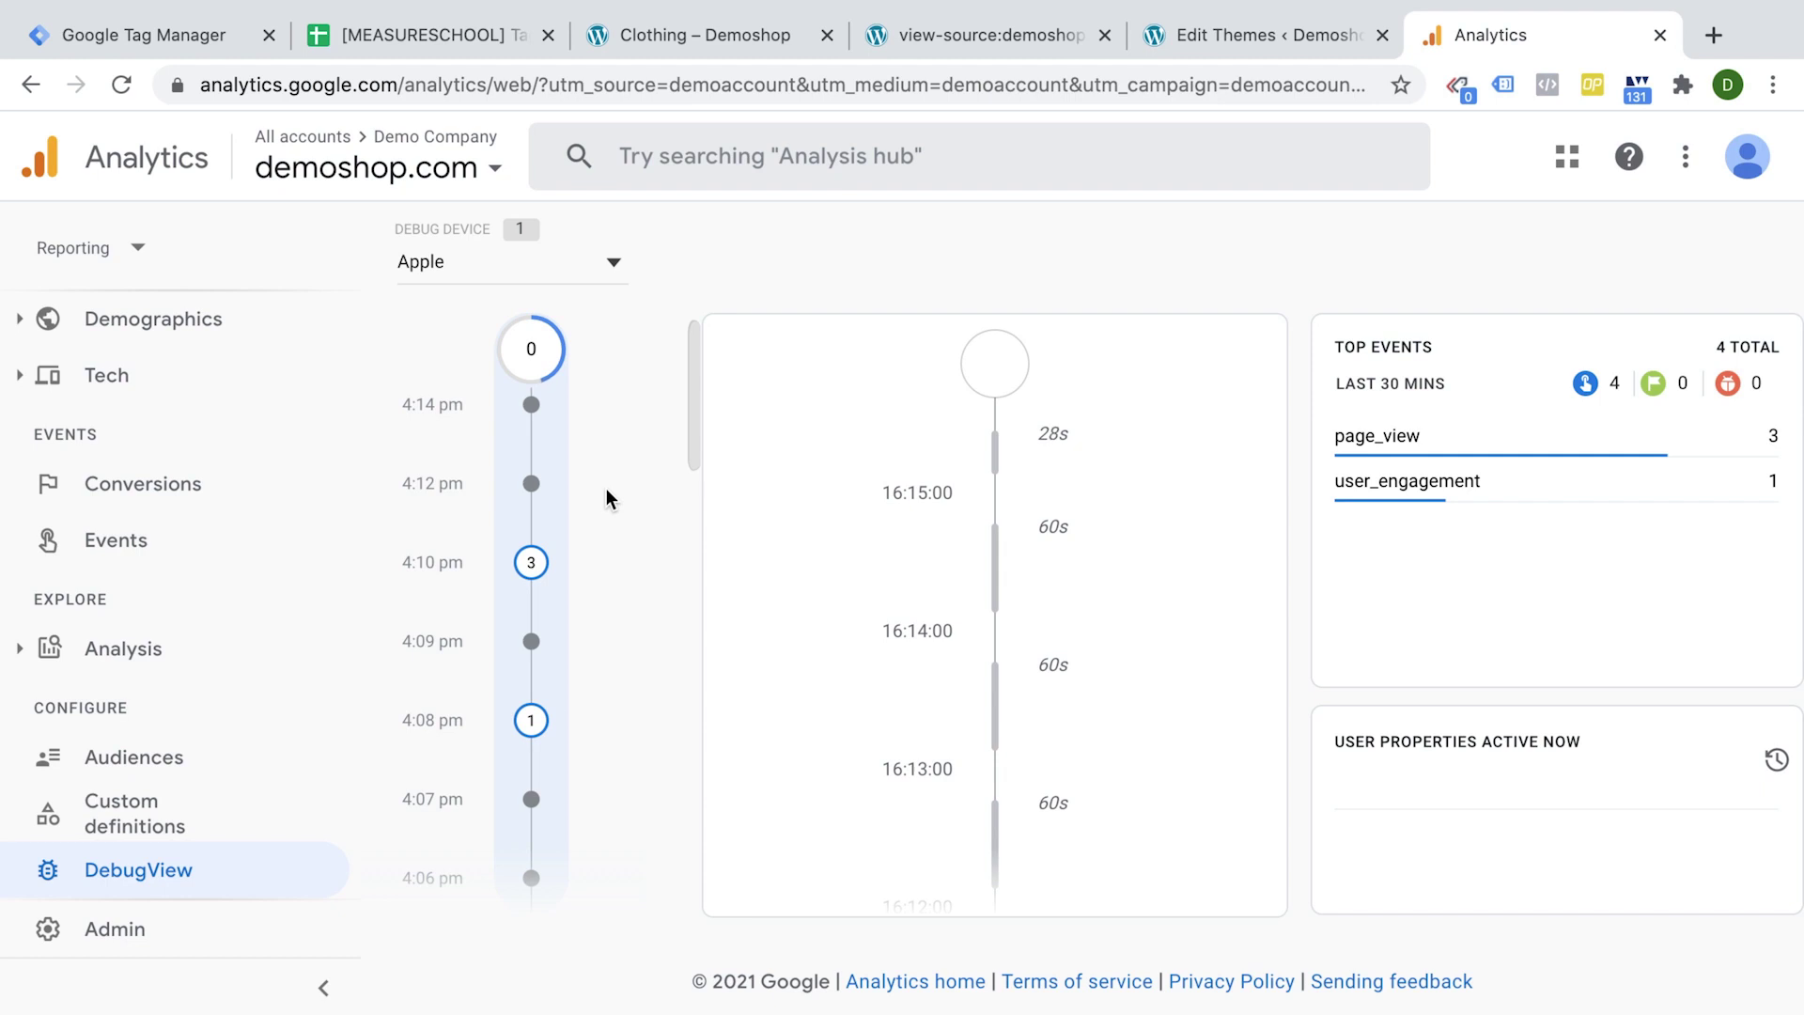
scroll(143, 578, up, 5)
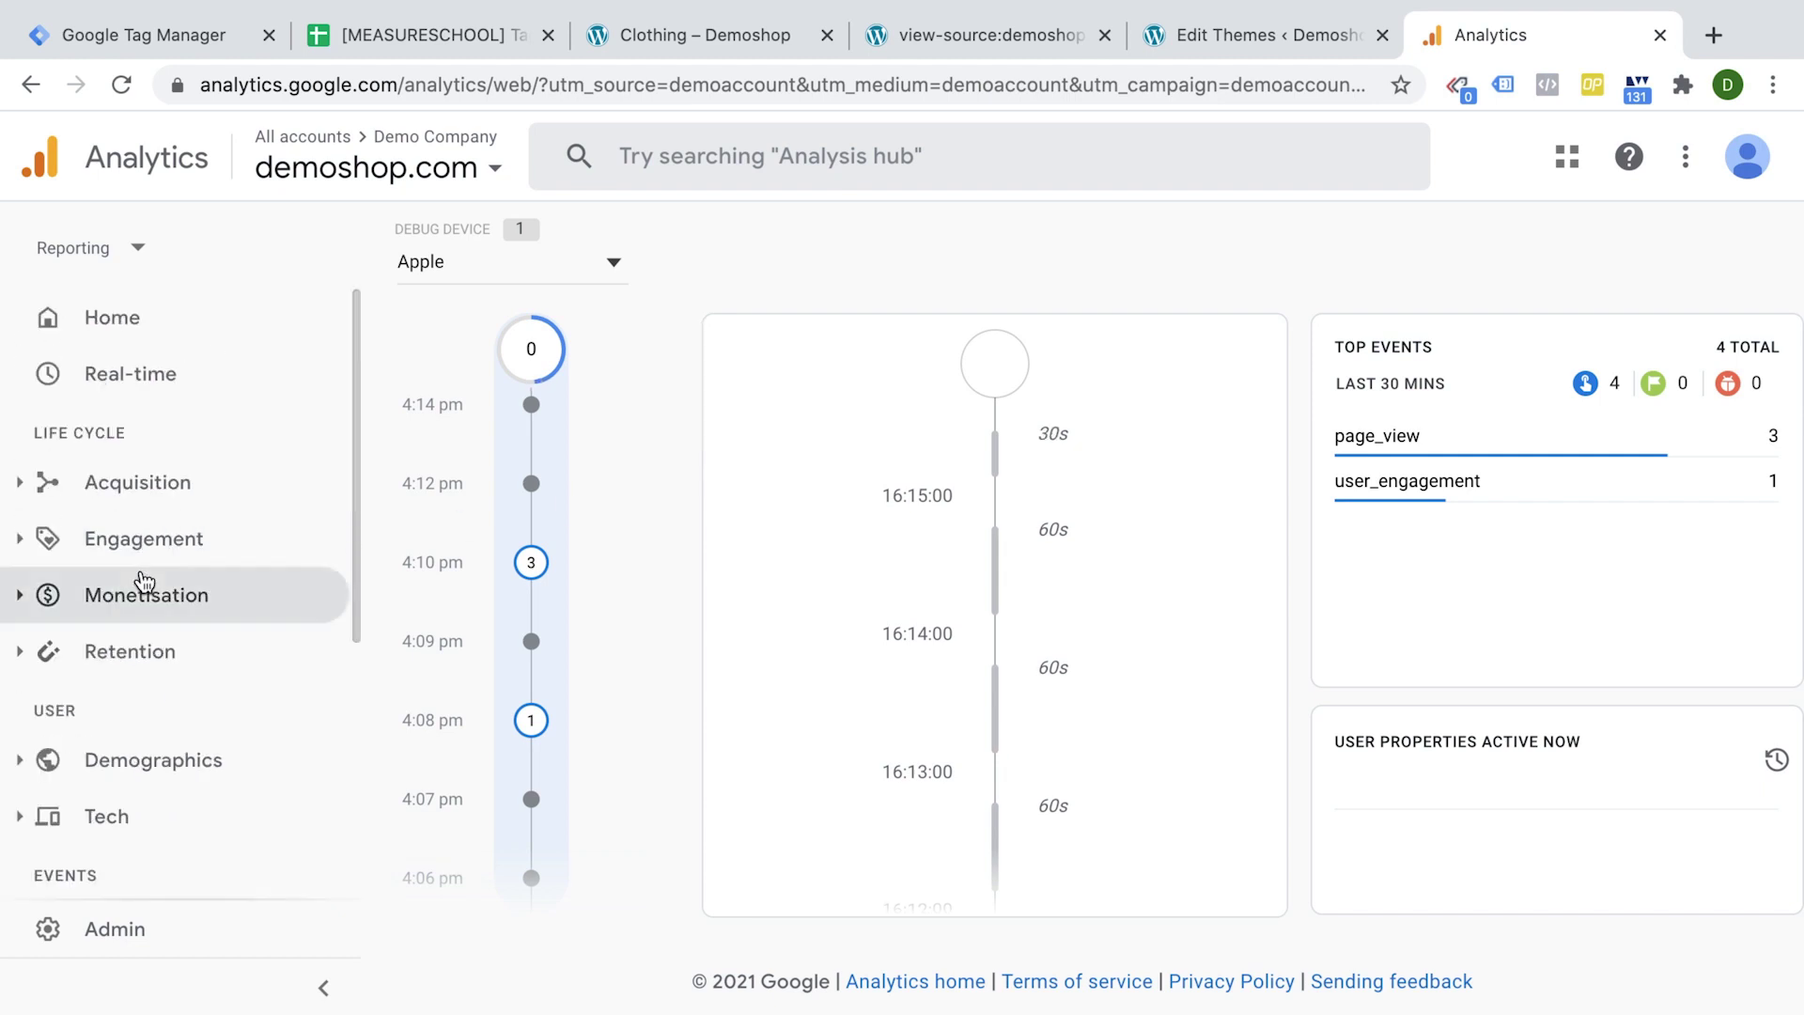
click(116, 376)
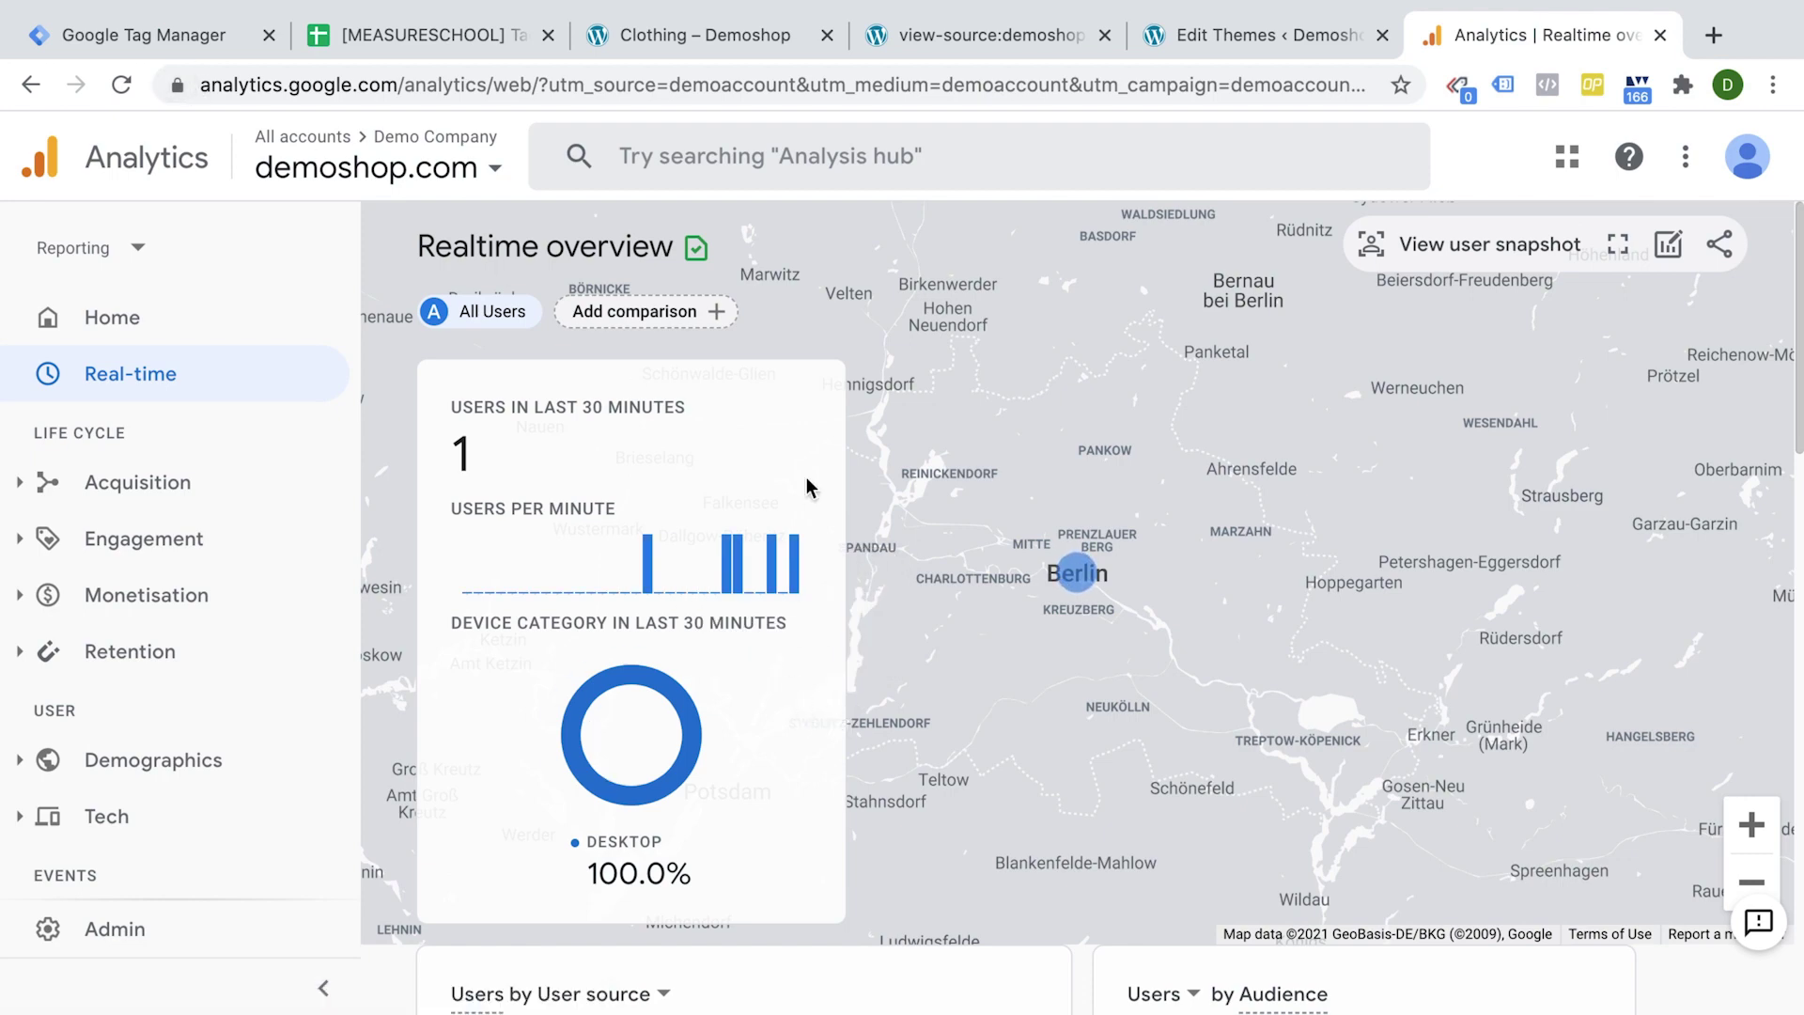
Step through the source, Clothing and Tag Plan tabs, ending on GTM's Version 3 summary.
click(1019, 47)
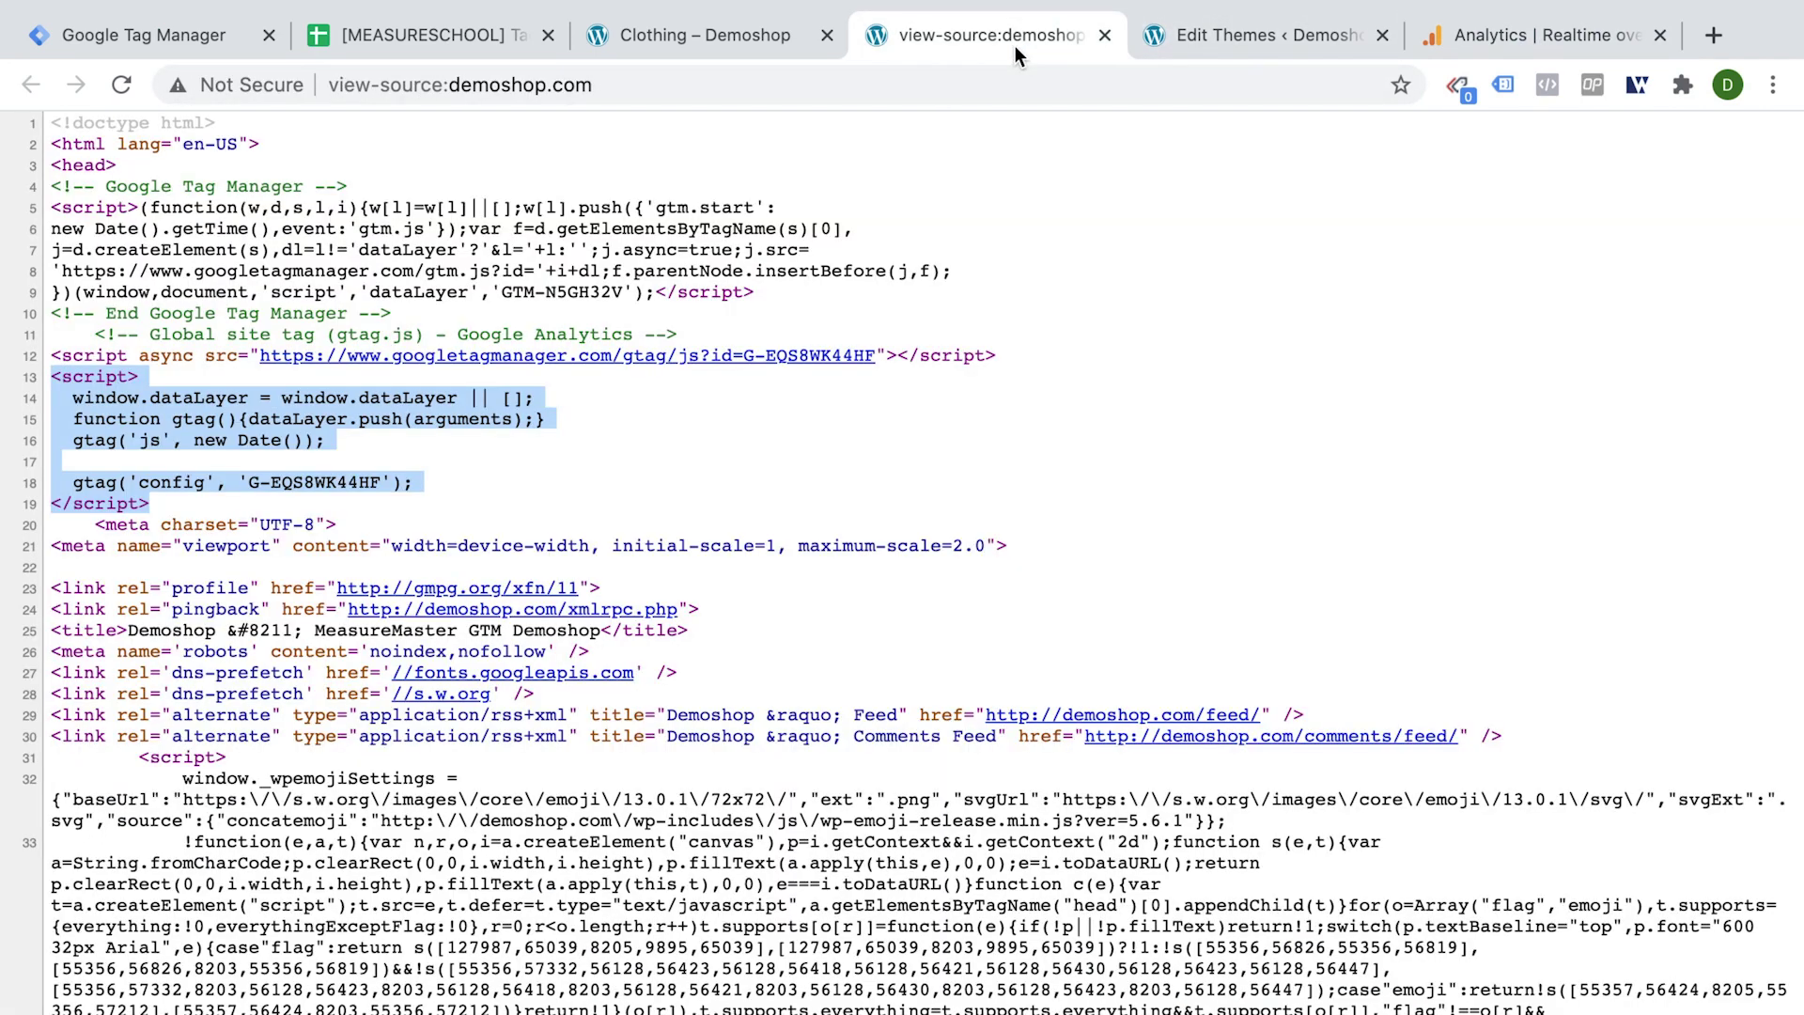
click(724, 47)
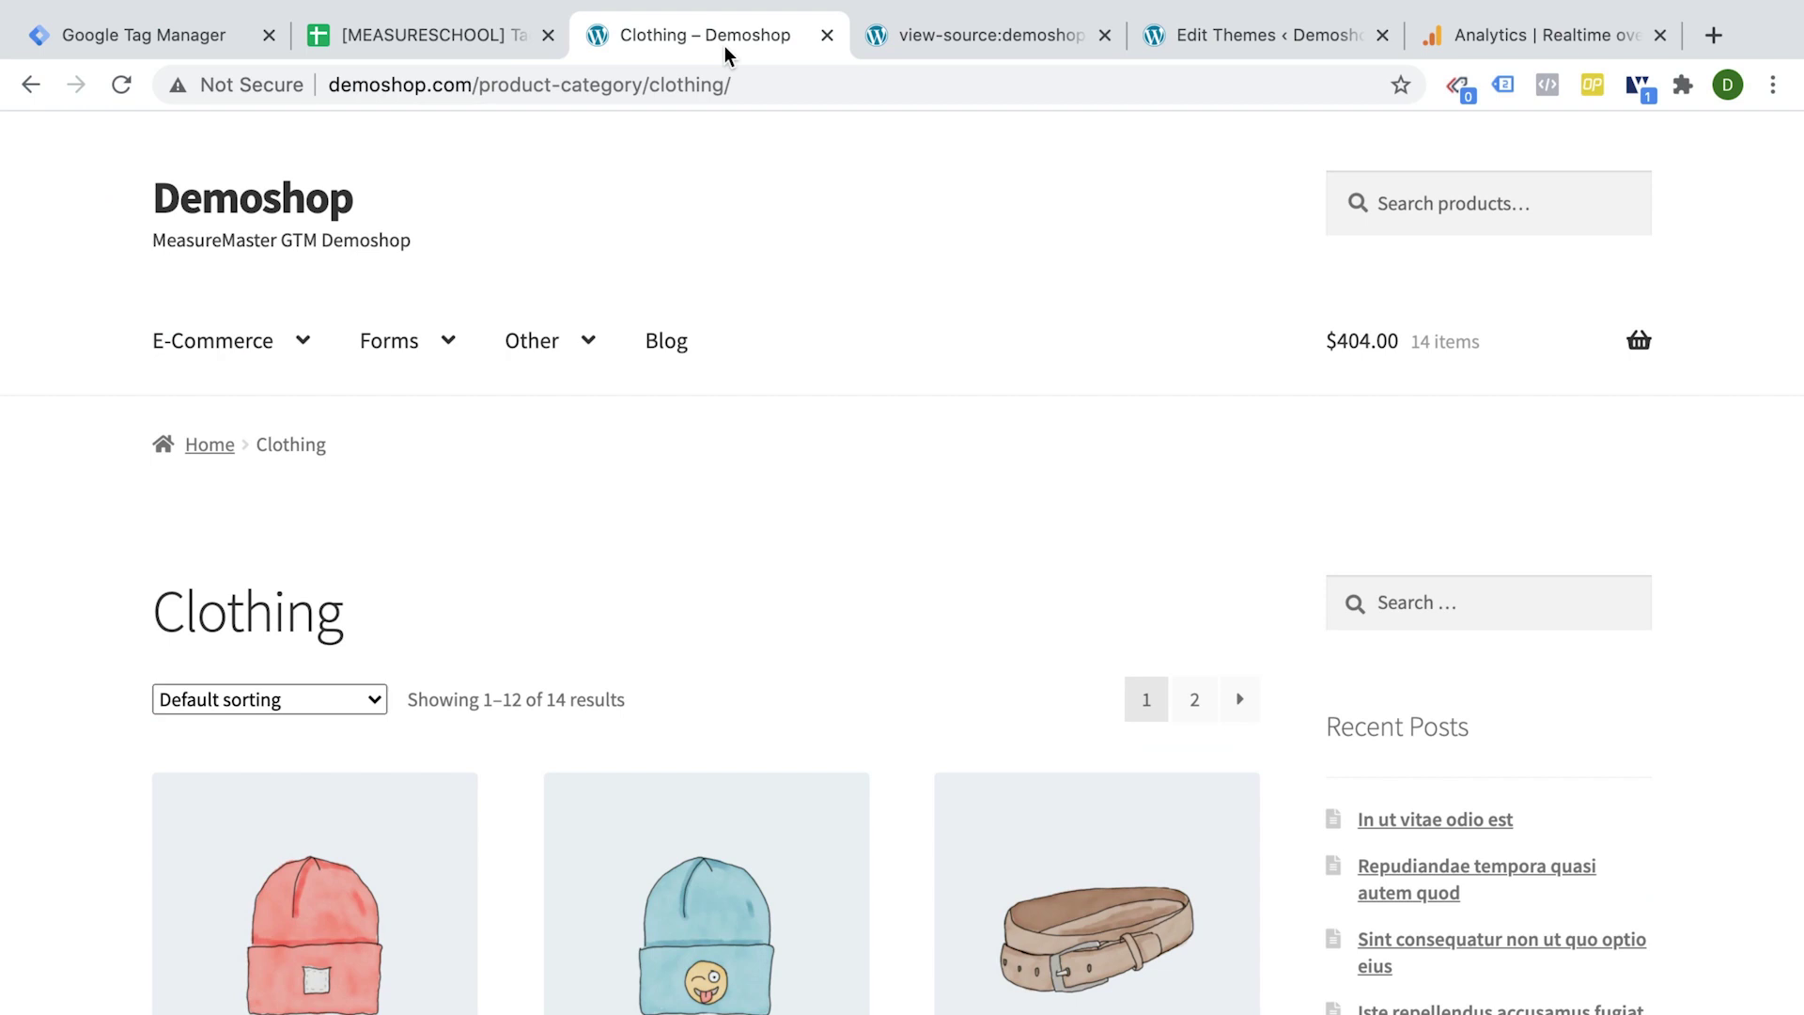
click(467, 47)
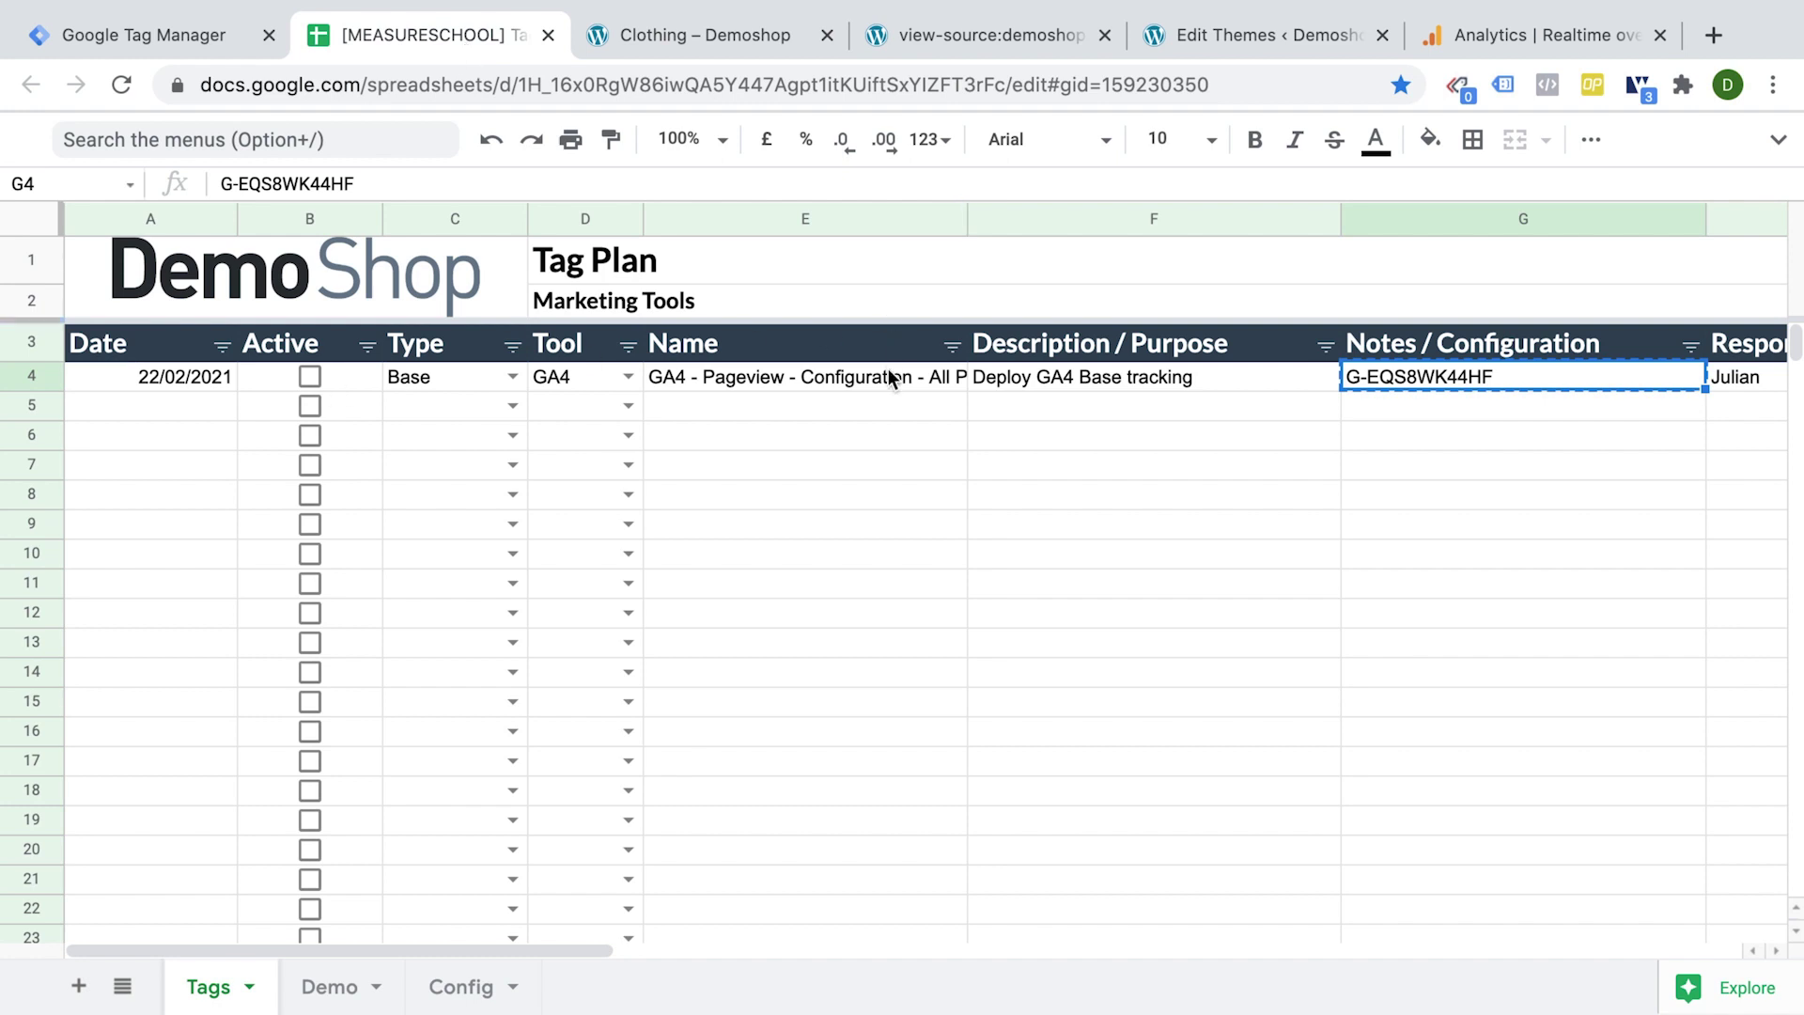
click(200, 45)
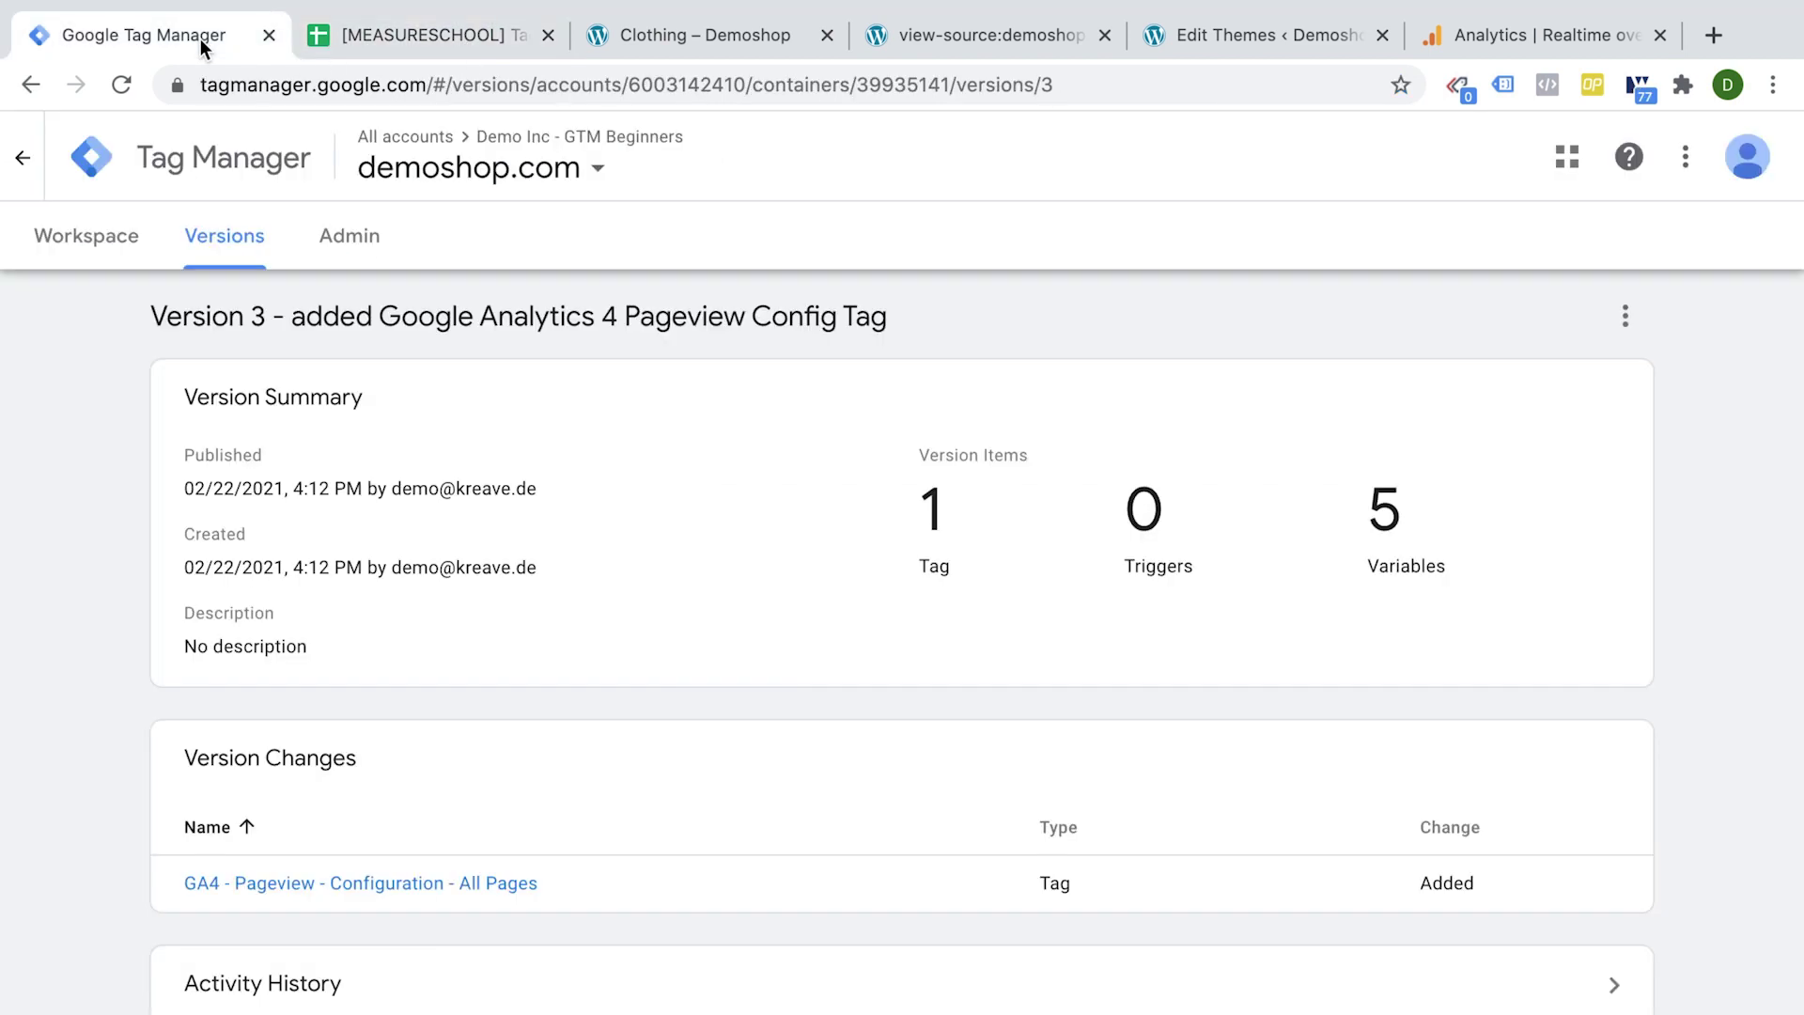
Confirm Version 3 is live with 0 pending workspace changes, then return to the Tag Plan sheet.
click(103, 252)
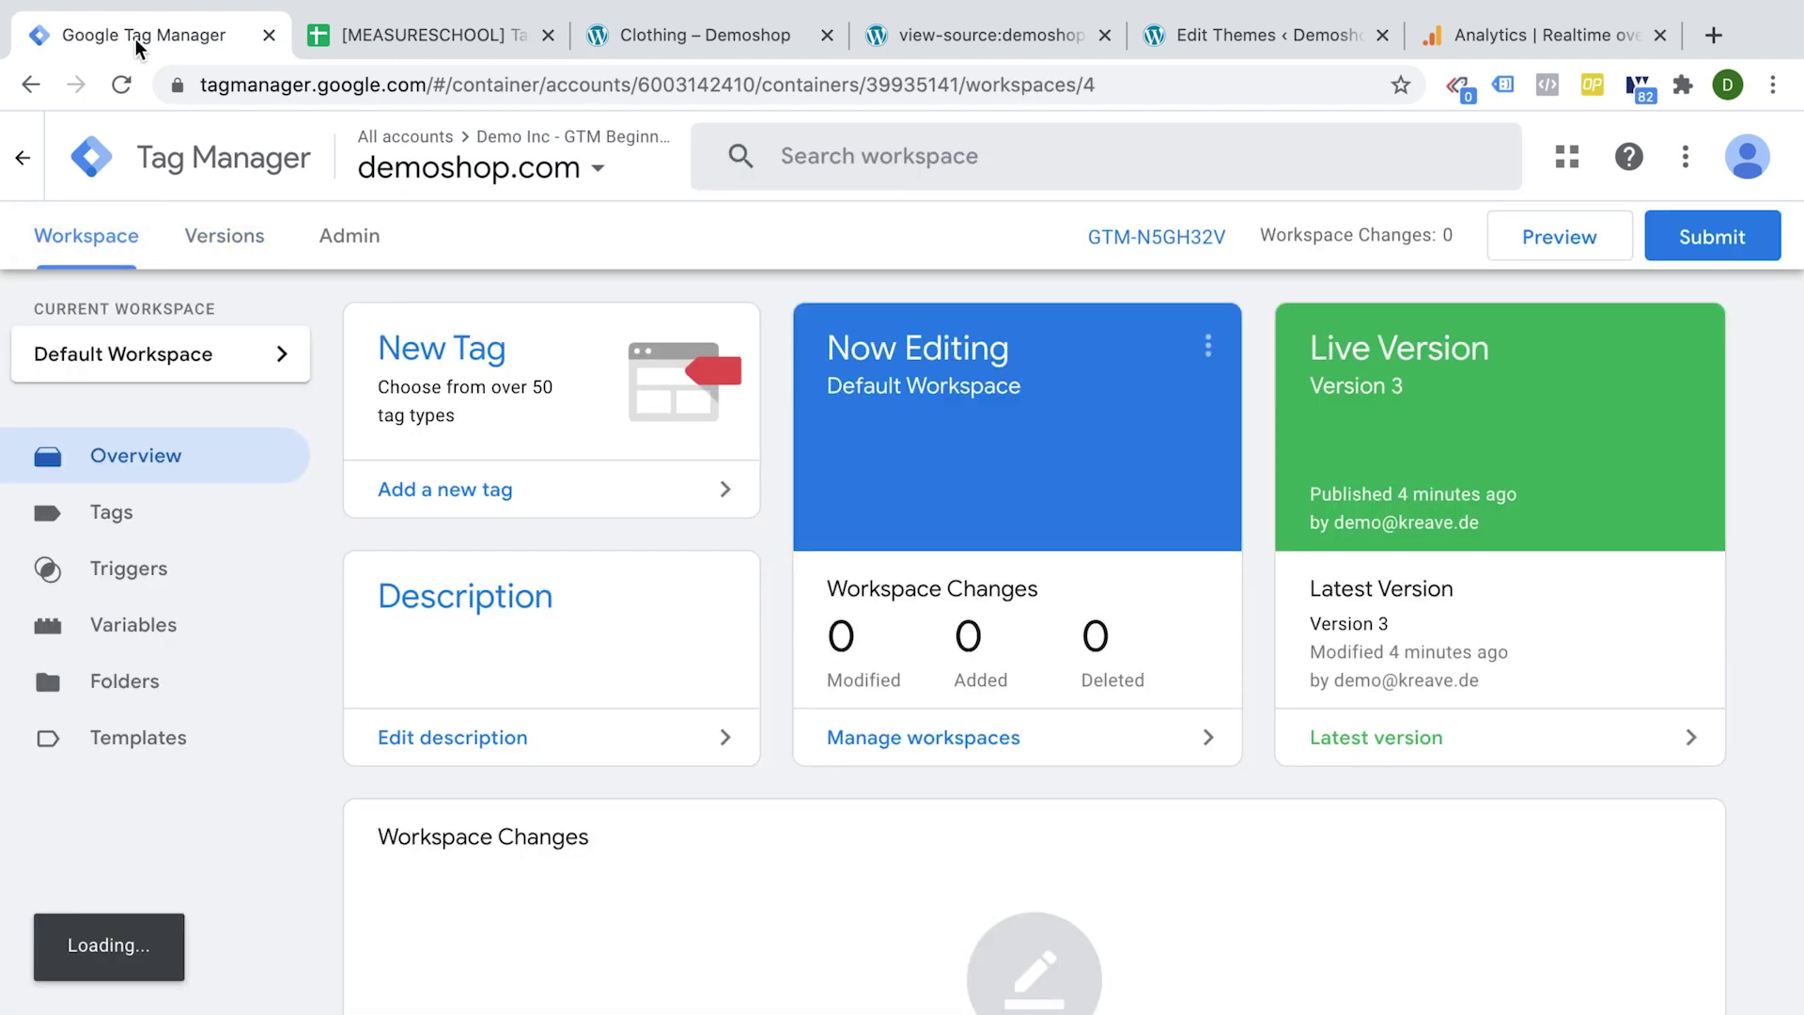
click(1001, 35)
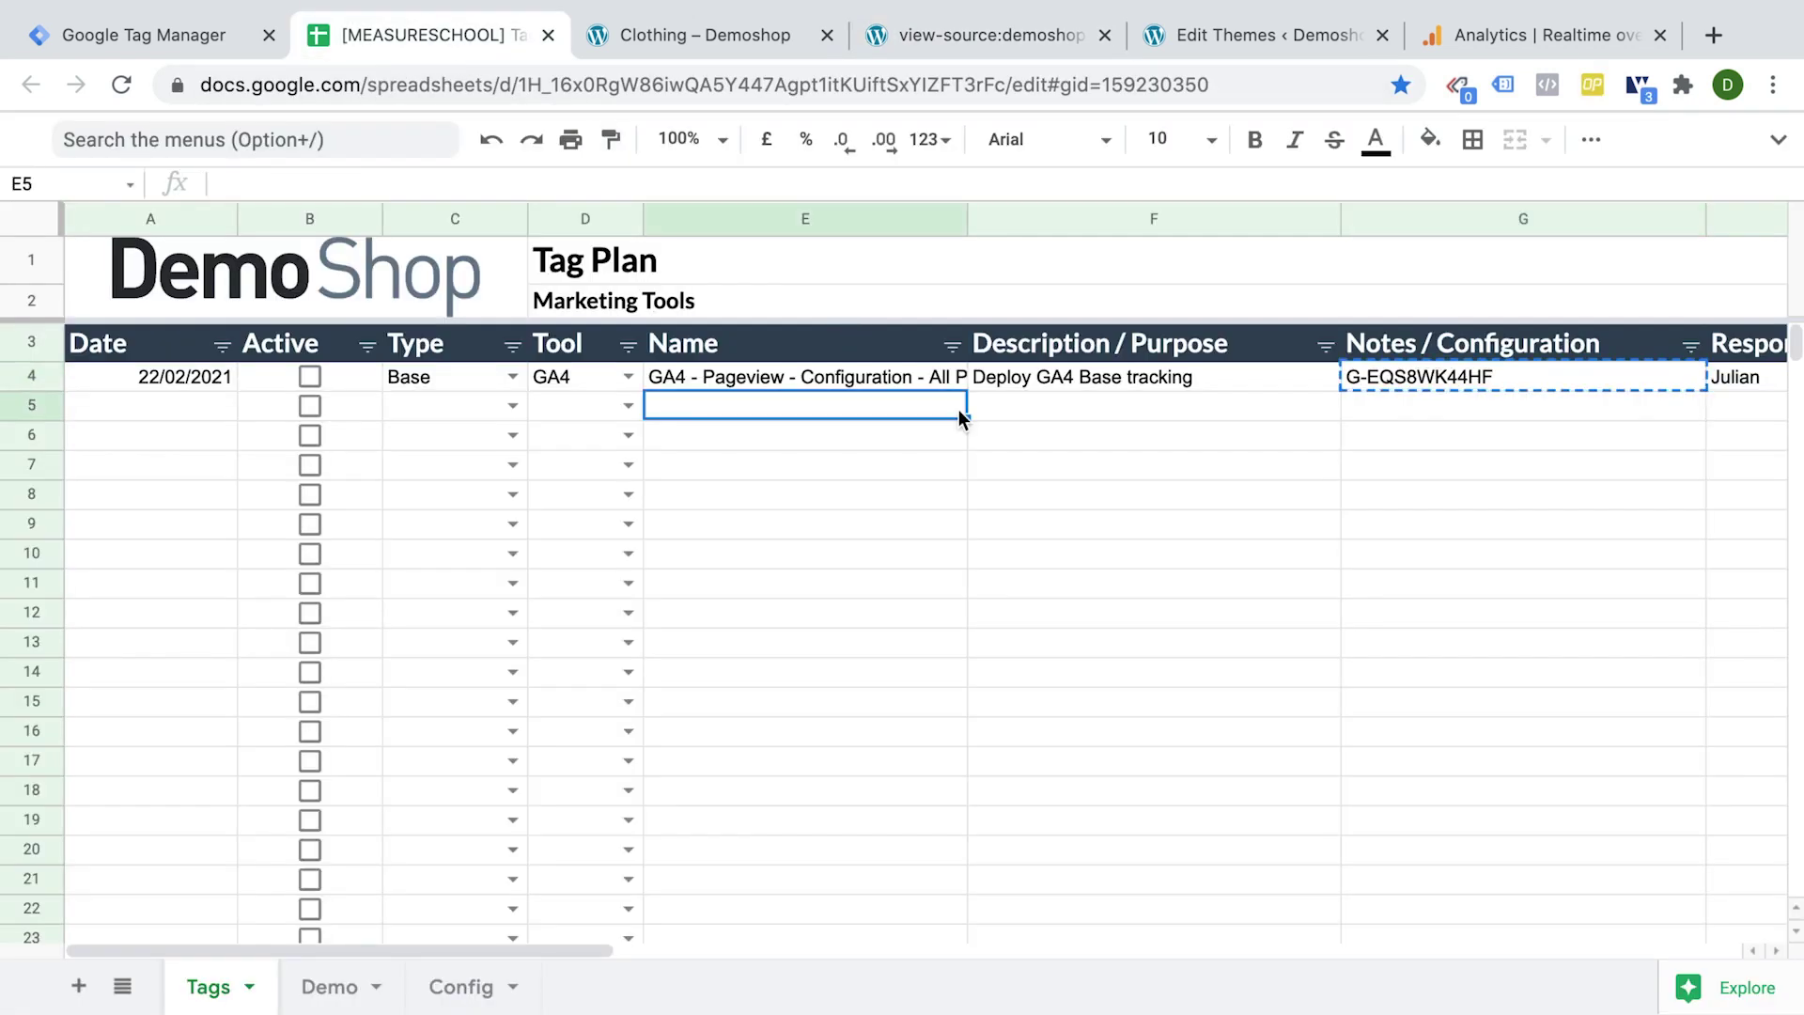
Review the ToDo column, then tick the Active checkbox in B4 for the GA4 base-tracking tag.
scroll(958, 409, right, 2)
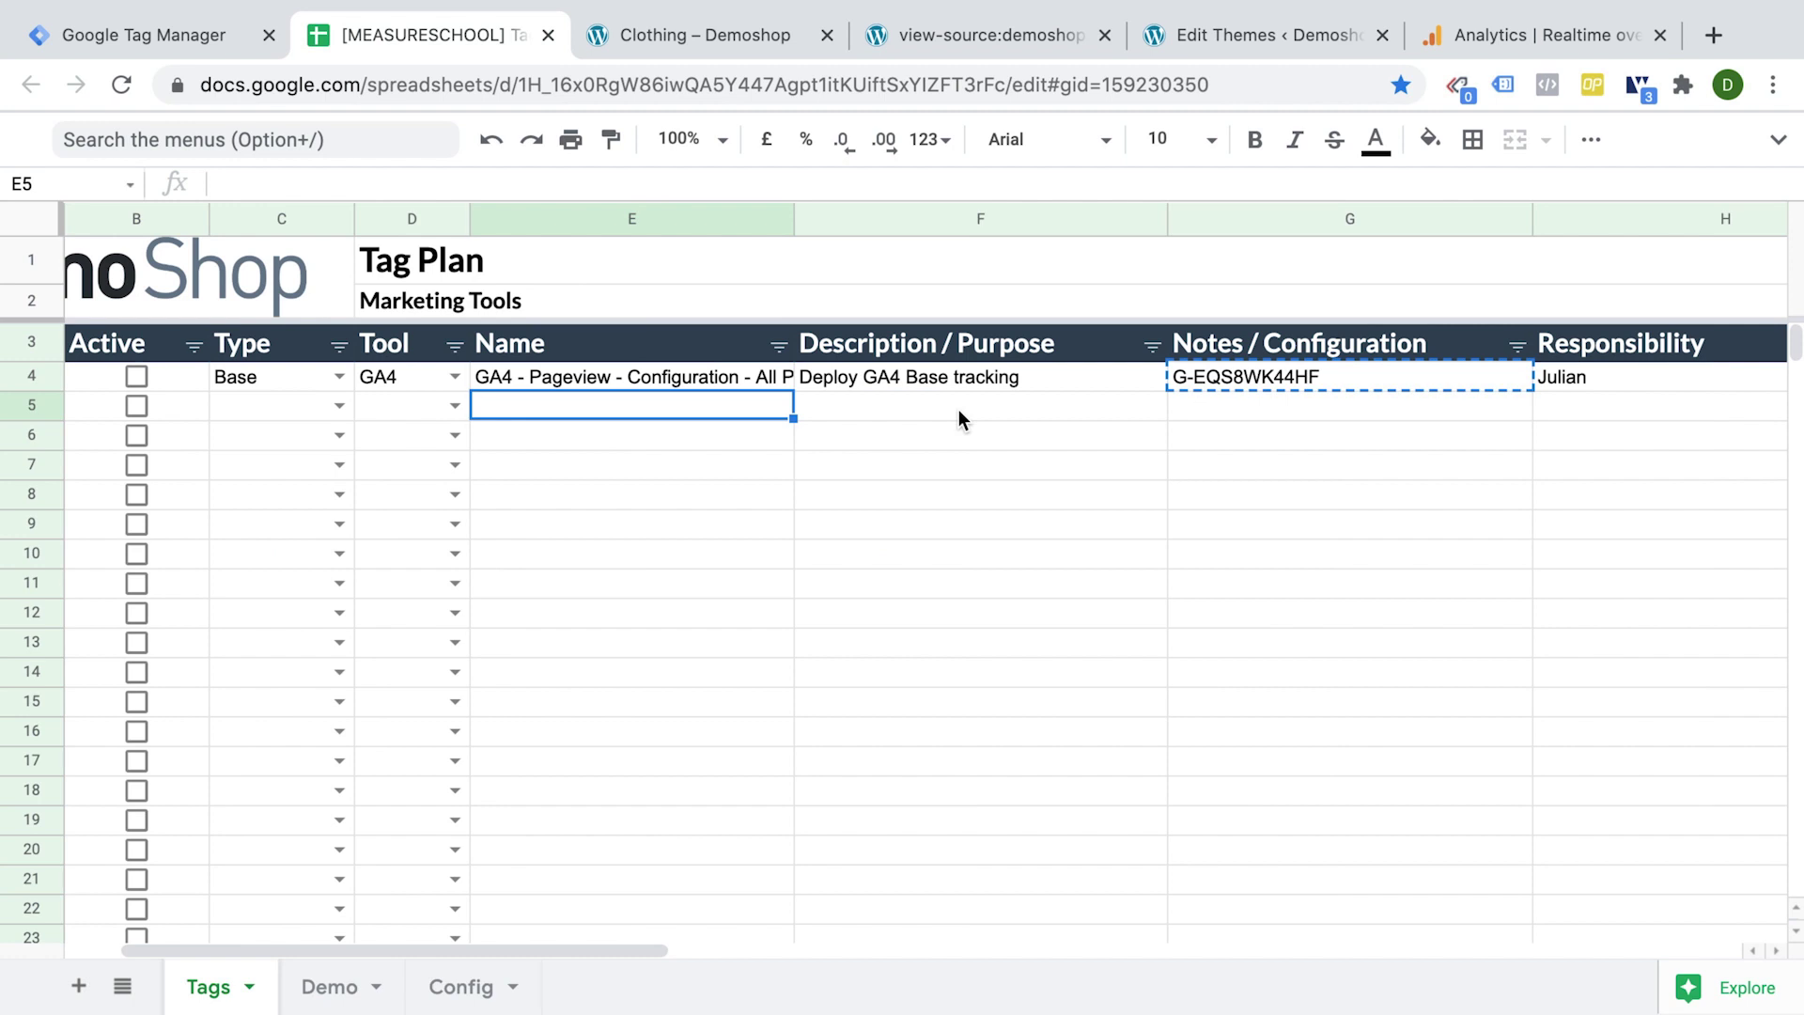
scroll(958, 410, right, 3)
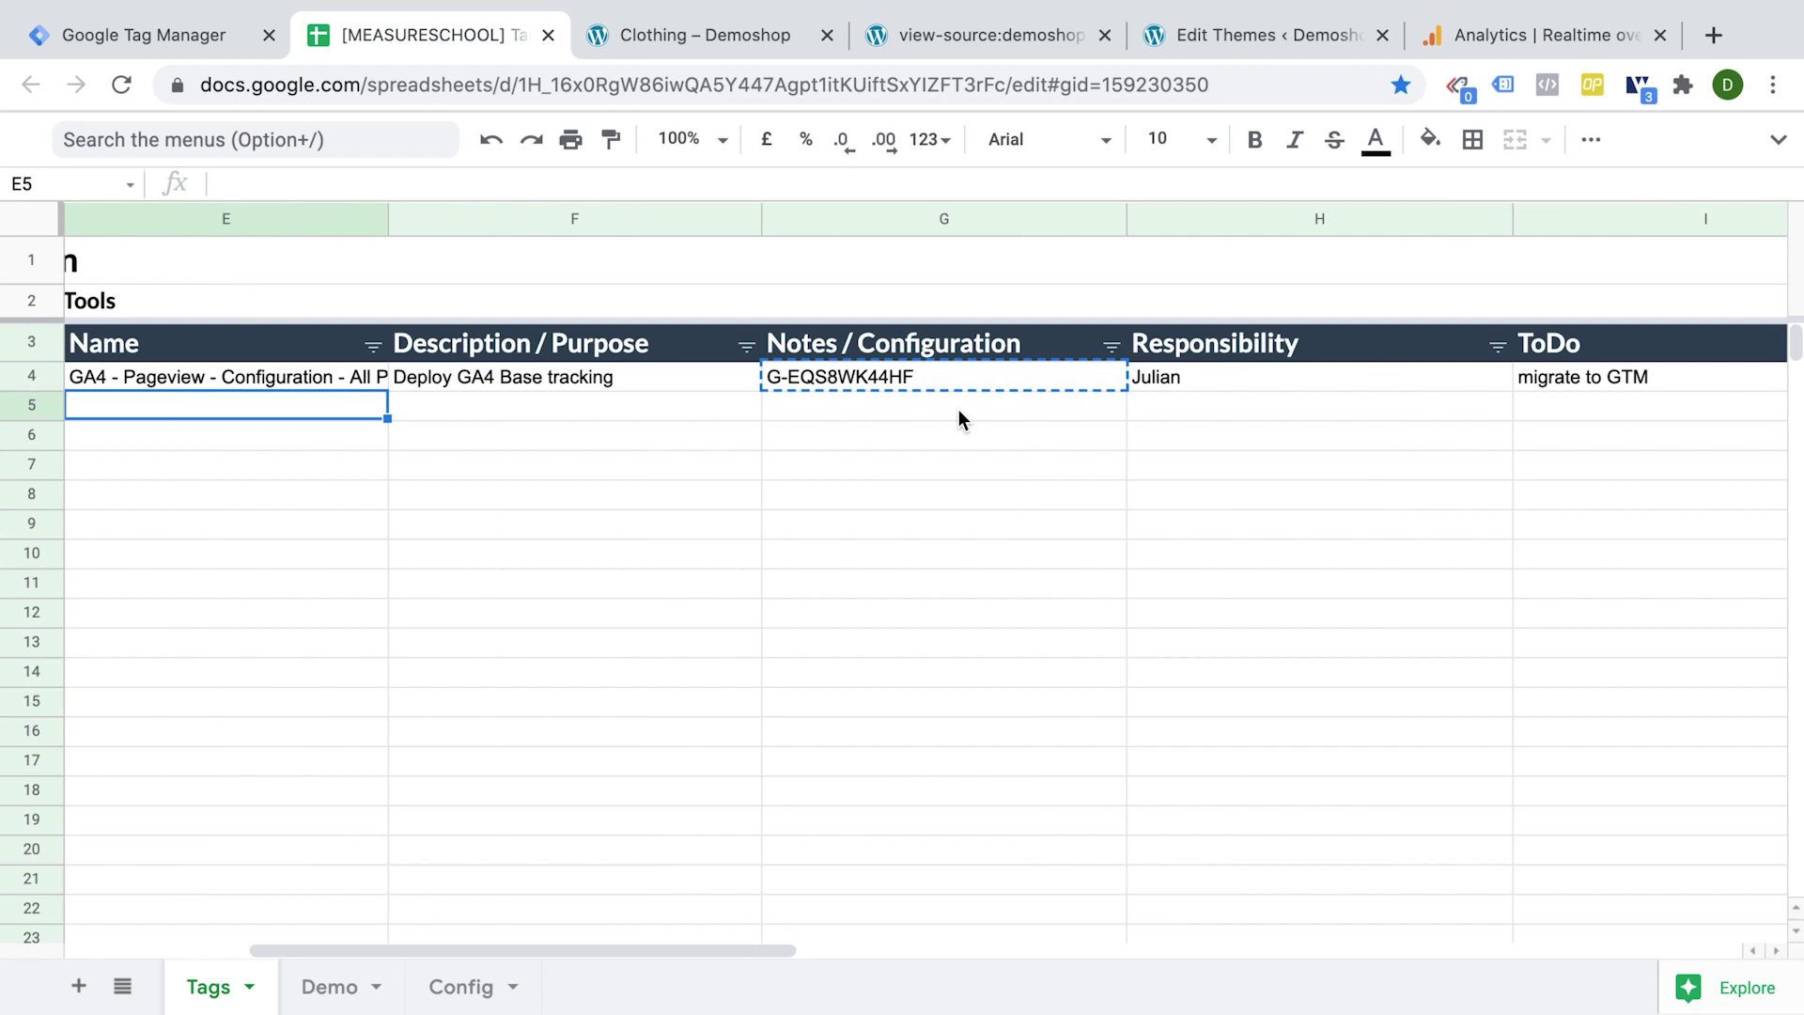
scroll(958, 409, left, 4)
click(309, 377)
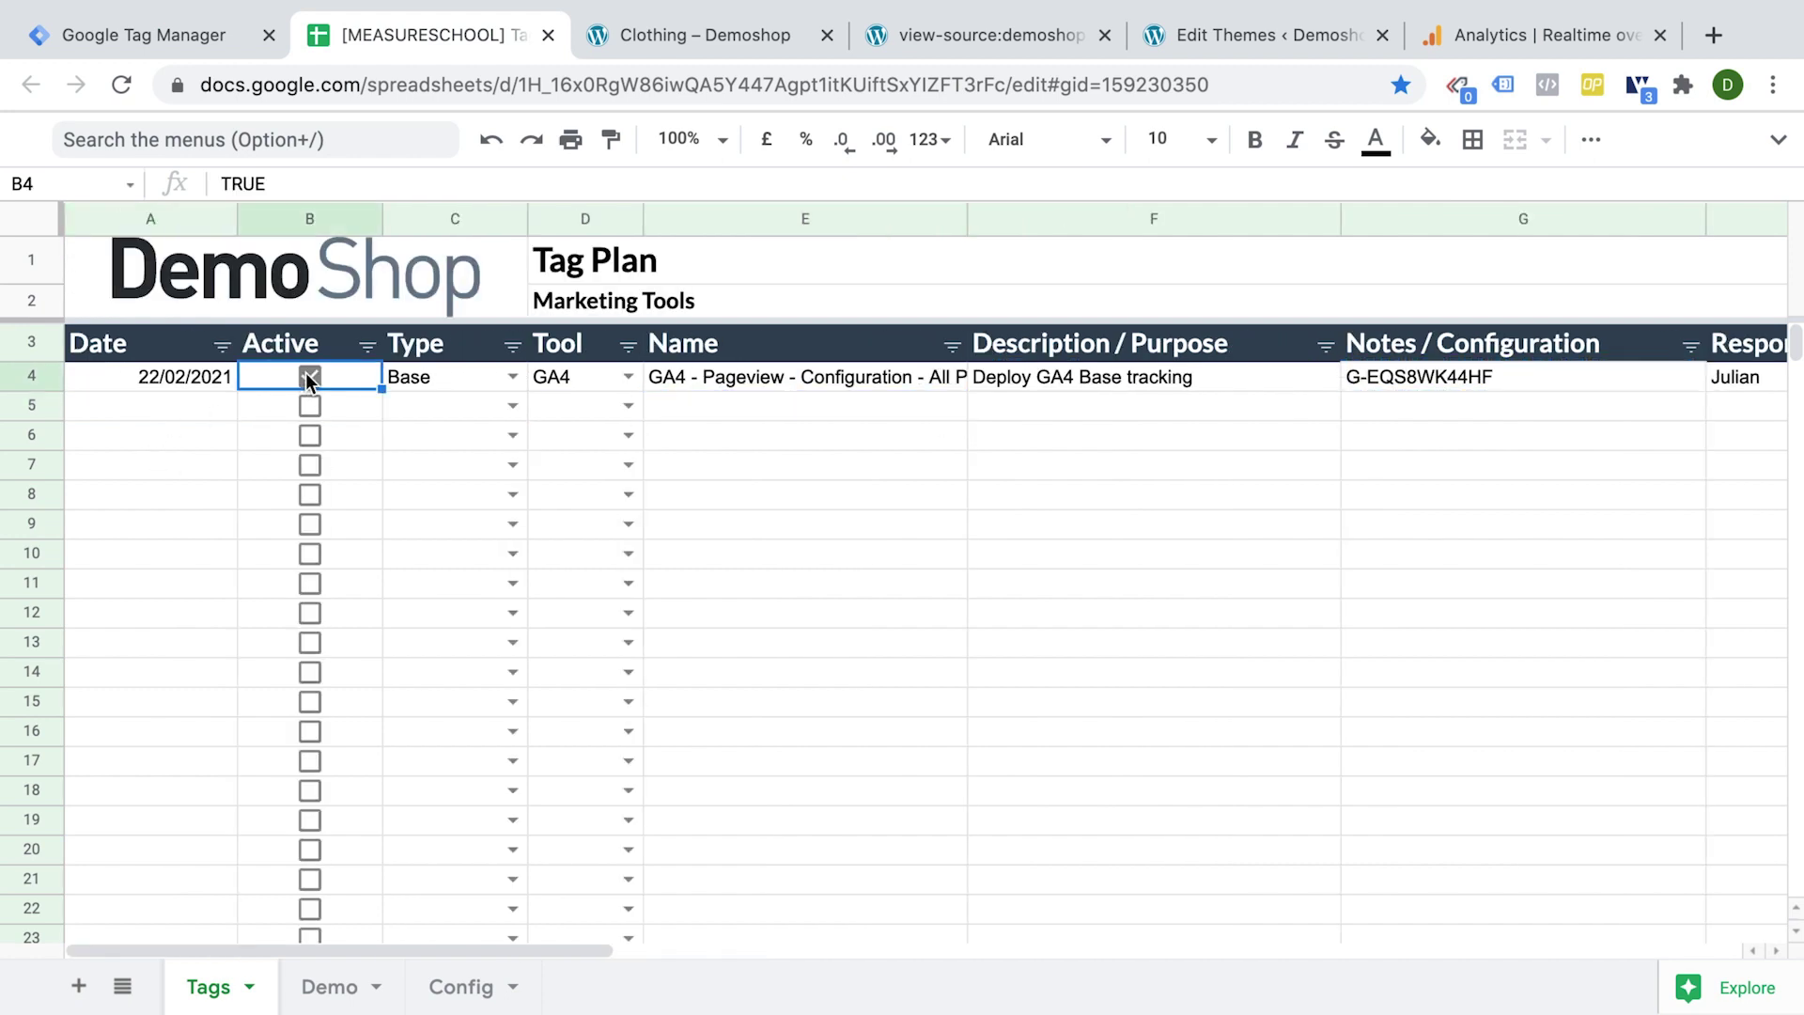
click(185, 460)
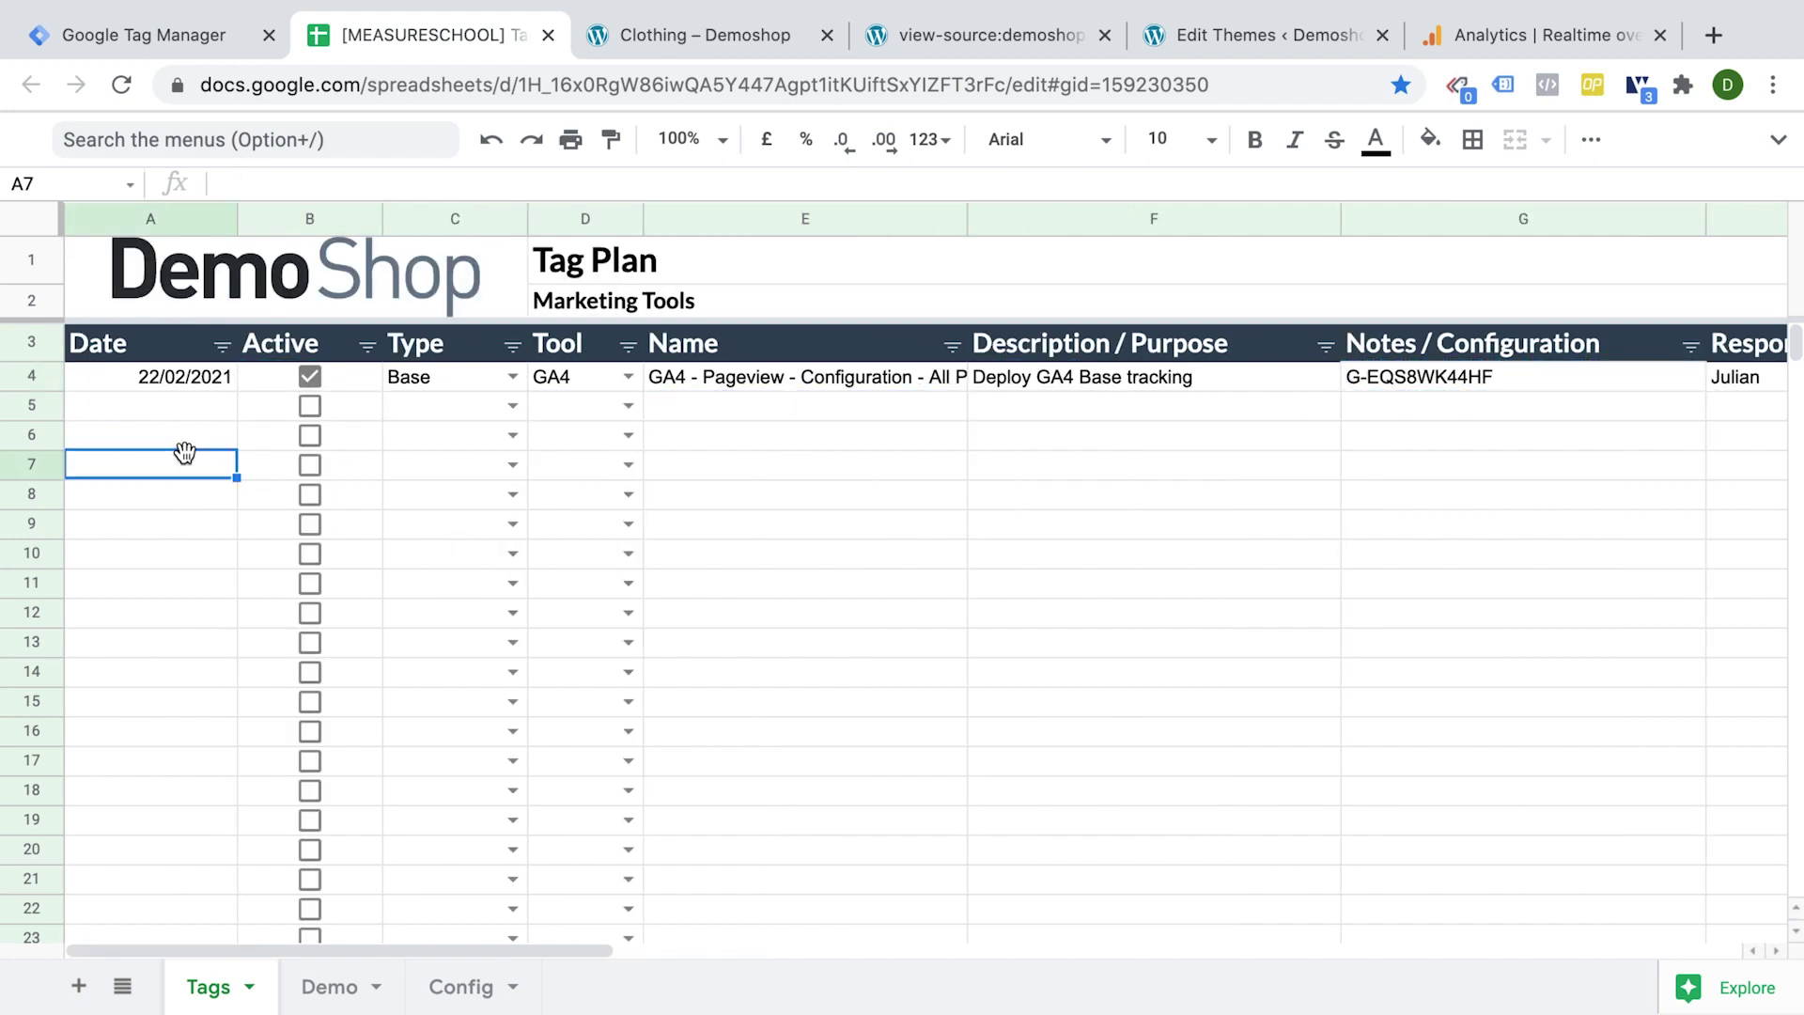